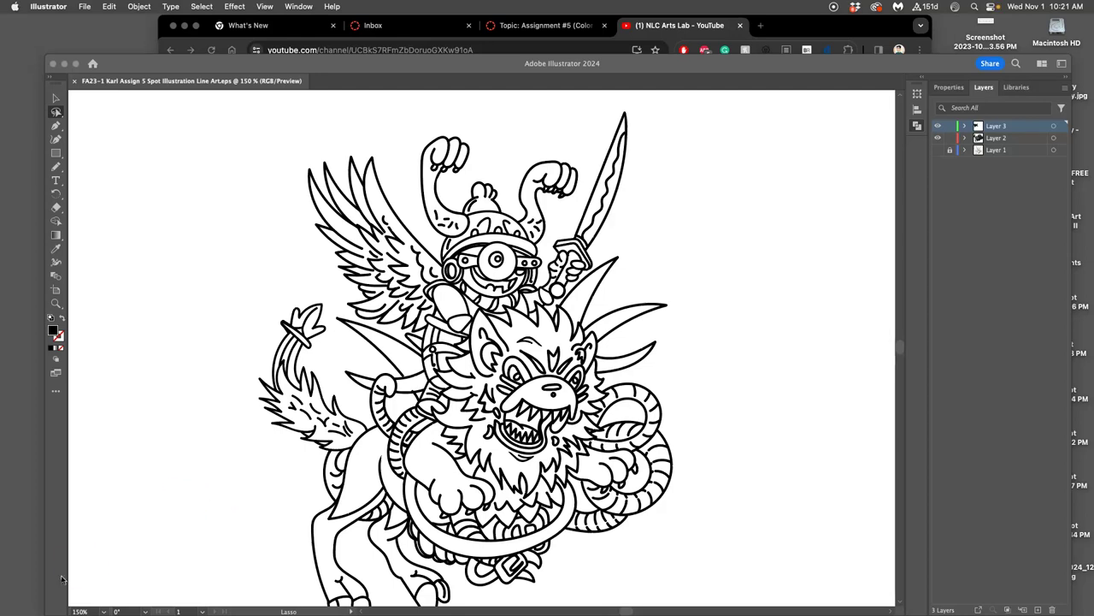
# - Move the view to the rider's arm and select the line-art paths there
pyautogui.hscroll(2, 501, 379)
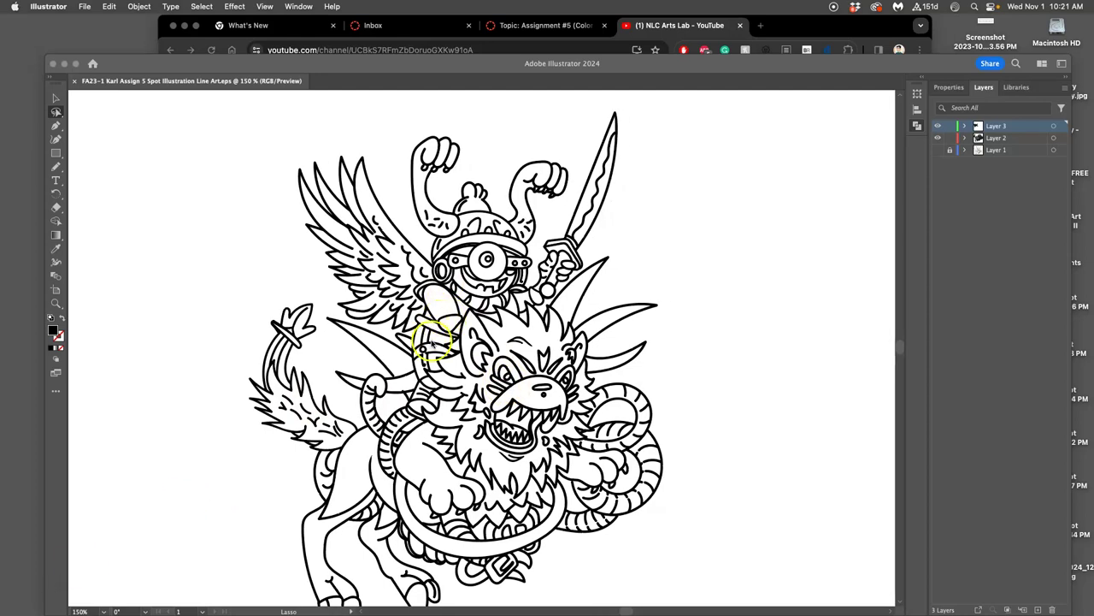
pyautogui.click(320, 344)
pyautogui.scroll(5, 319, 345)
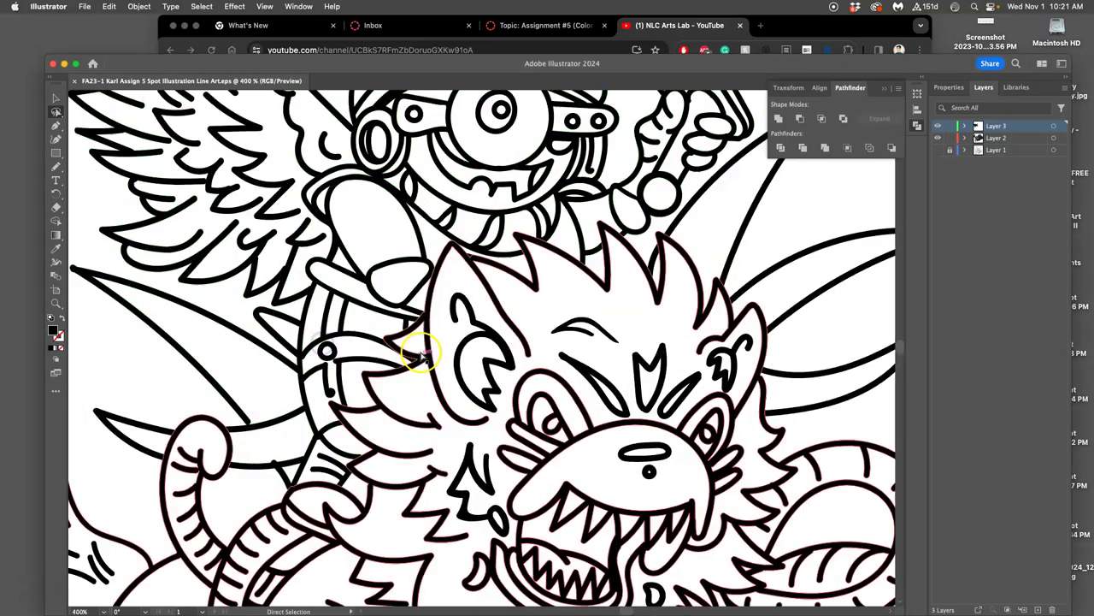
pyautogui.hscroll(-5, 365, 351)
pyautogui.scroll(-3, 358, 352)
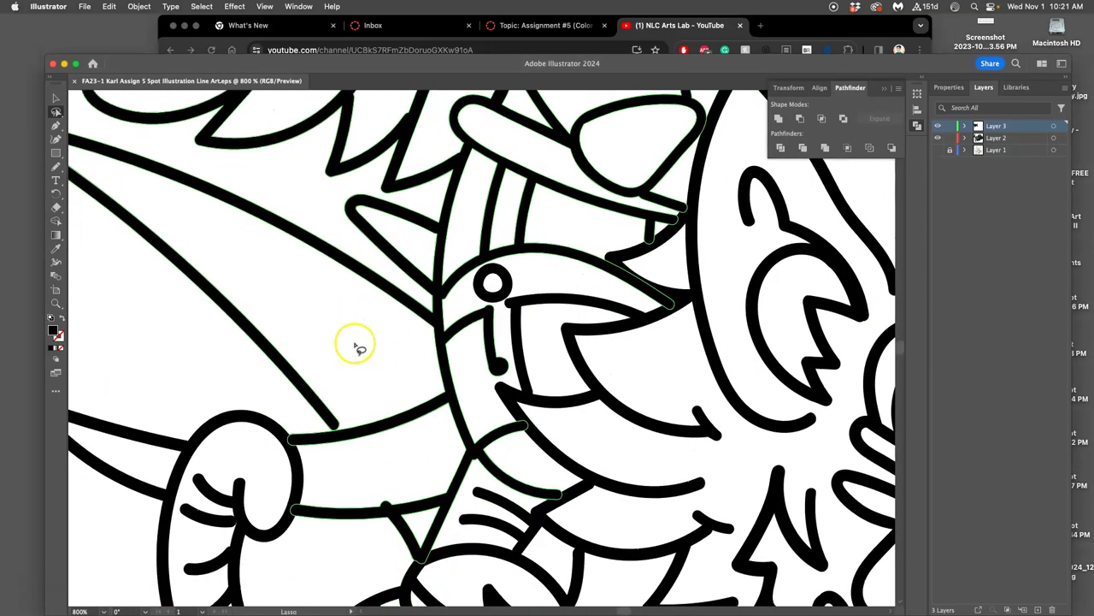
pyautogui.scroll(-2, 357, 352)
pyautogui.press('a')
pyautogui.click(345, 346)
# - Zoom in on the overlapping lines and direct-select the paths around the bump
pyautogui.scroll(2, 345, 346)
pyautogui.scroll(-2, 374, 384)
pyautogui.press('q')
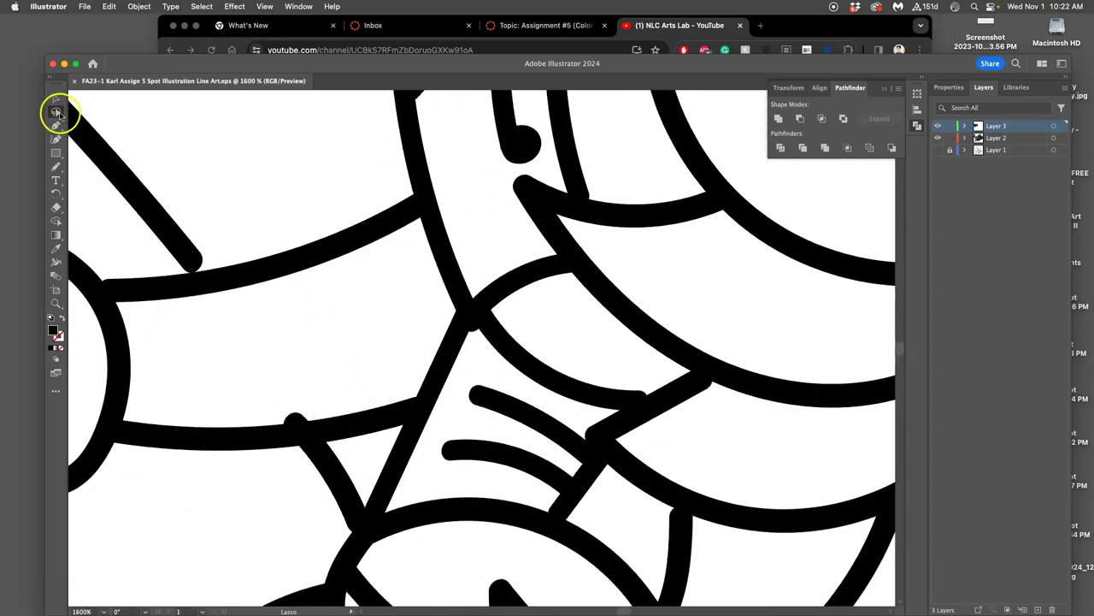
pyautogui.click(57, 112)
pyautogui.click(92, 116)
pyautogui.click(305, 432)
# - Redraw the lower curve with the Pencil tool to remove its bump, then zoom back out to 150%
pyautogui.click(56, 169)
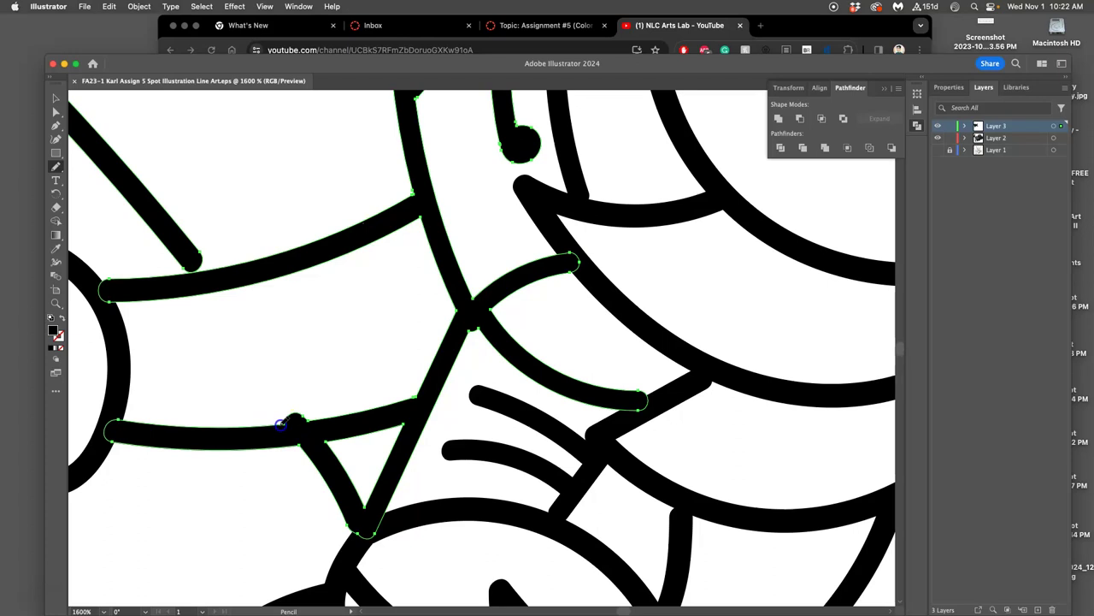
pyautogui.moveTo(319, 418); pyautogui.dragTo(322, 420)
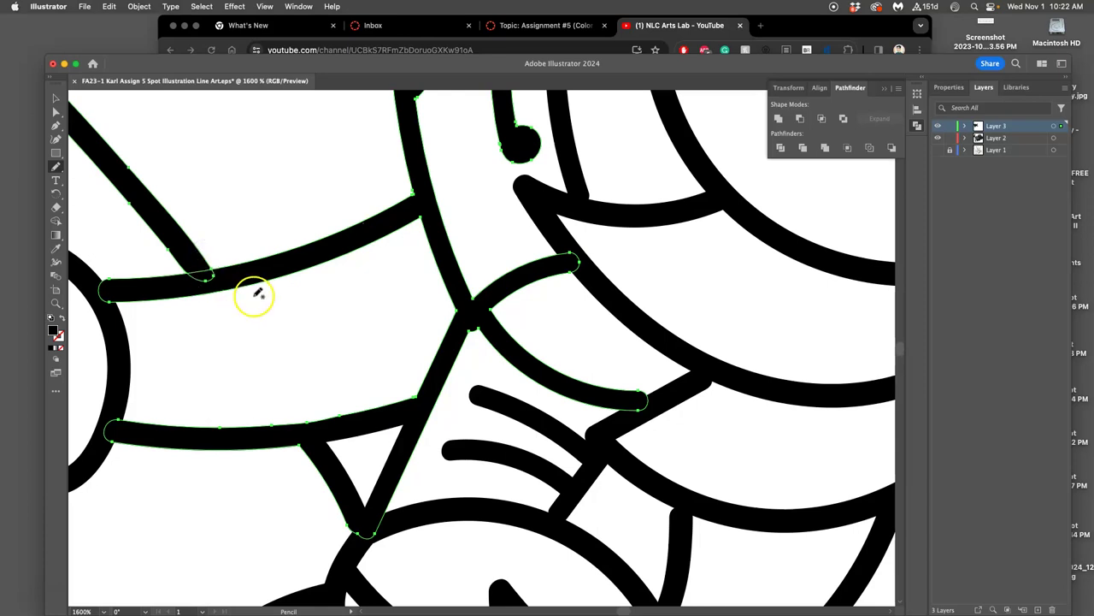
pyautogui.press('super+minus')
pyautogui.press('super+minus')
pyautogui.press('a')
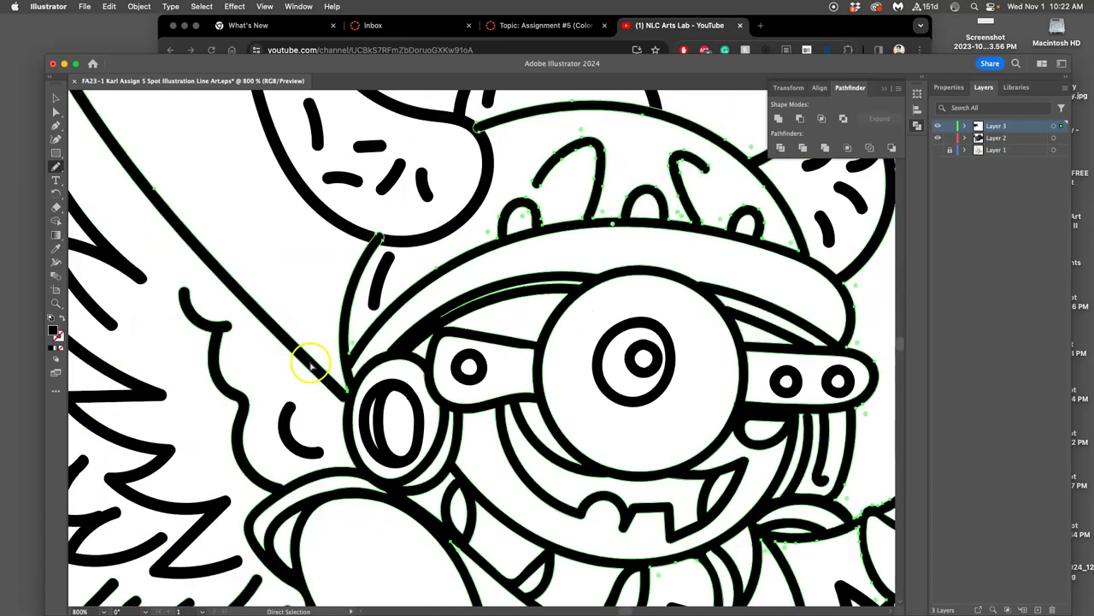
pyautogui.press('super+minus')
pyautogui.press('super+minus')
pyautogui.press('super+minus')
pyautogui.press('super+minus')
pyautogui.press('super+minus')
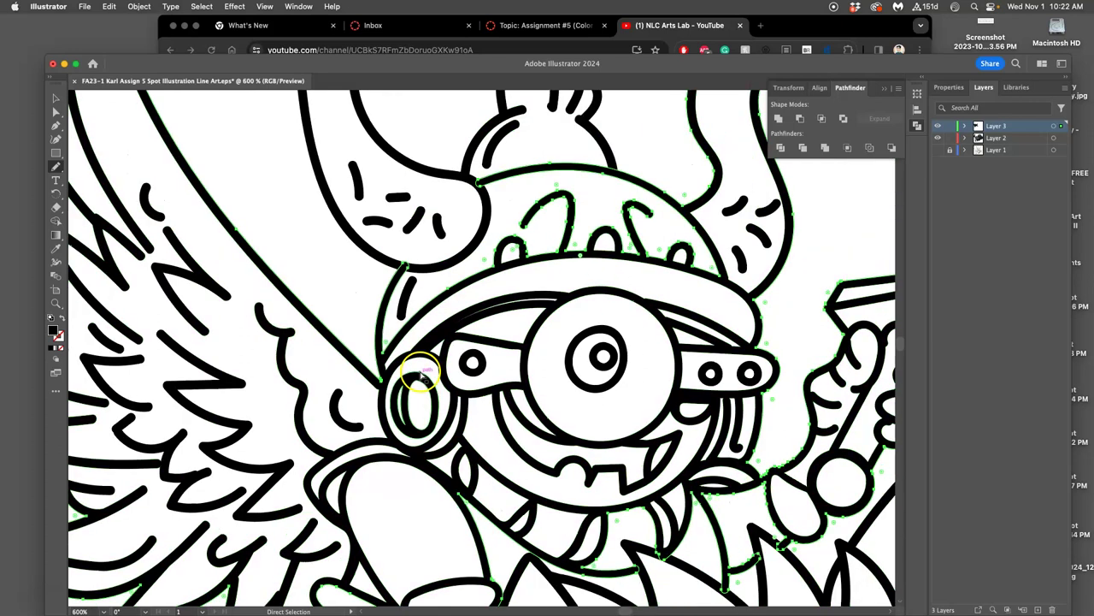
pyautogui.scroll(-3, 423, 370)
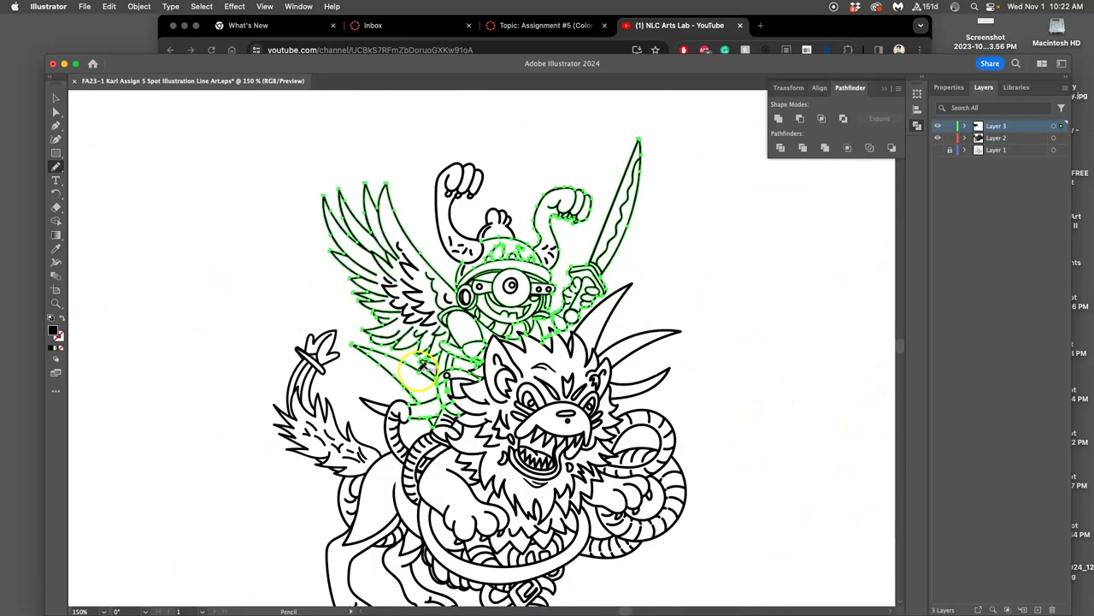
# - Hide and re-show Layer 3 (rider) and Layer 2 (beast) to review each separately
pyautogui.click(56, 111)
pyautogui.click(147, 132)
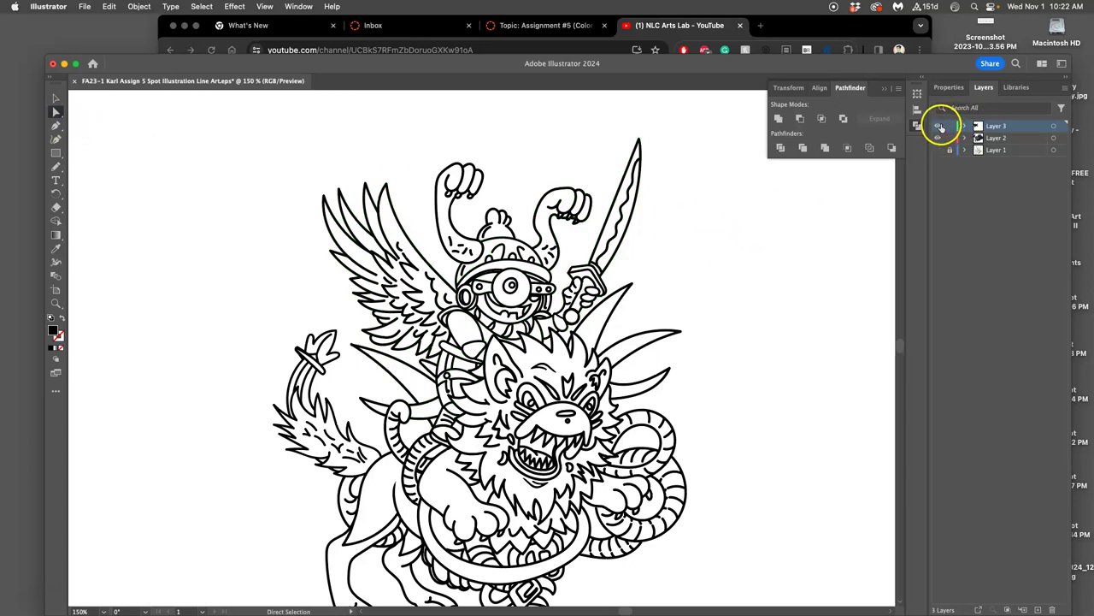
pyautogui.click(939, 126)
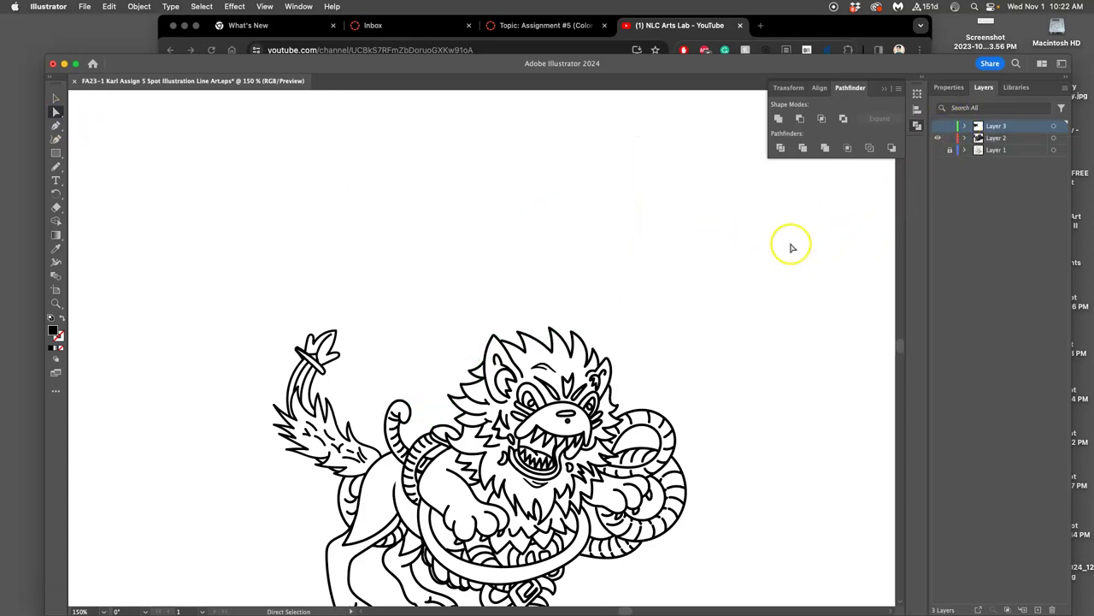
pyautogui.scroll(-5, 791, 248)
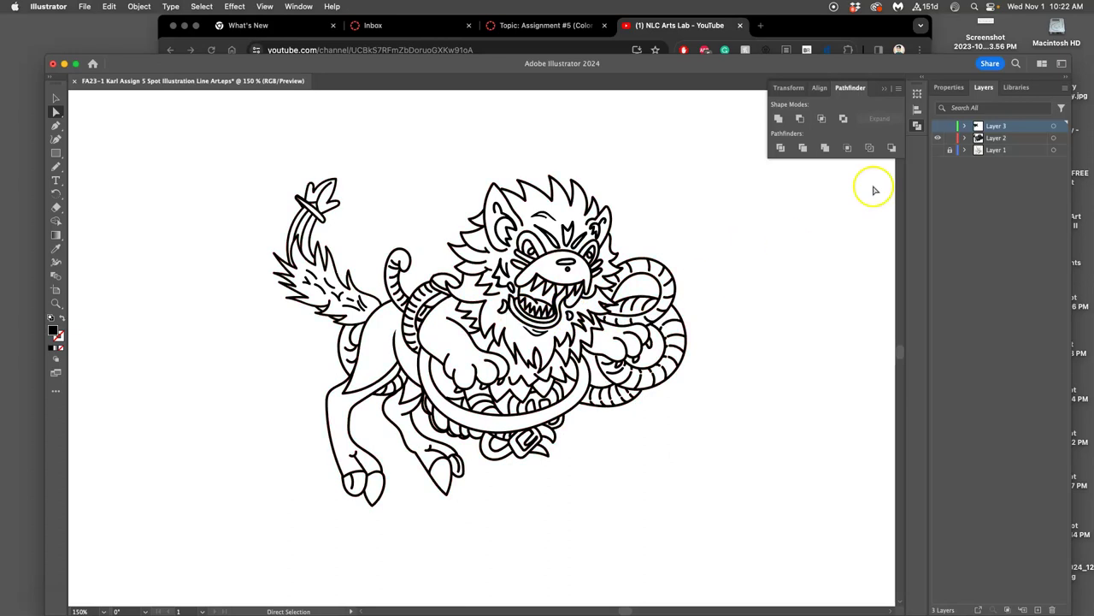
pyautogui.click(939, 125)
pyautogui.click(938, 138)
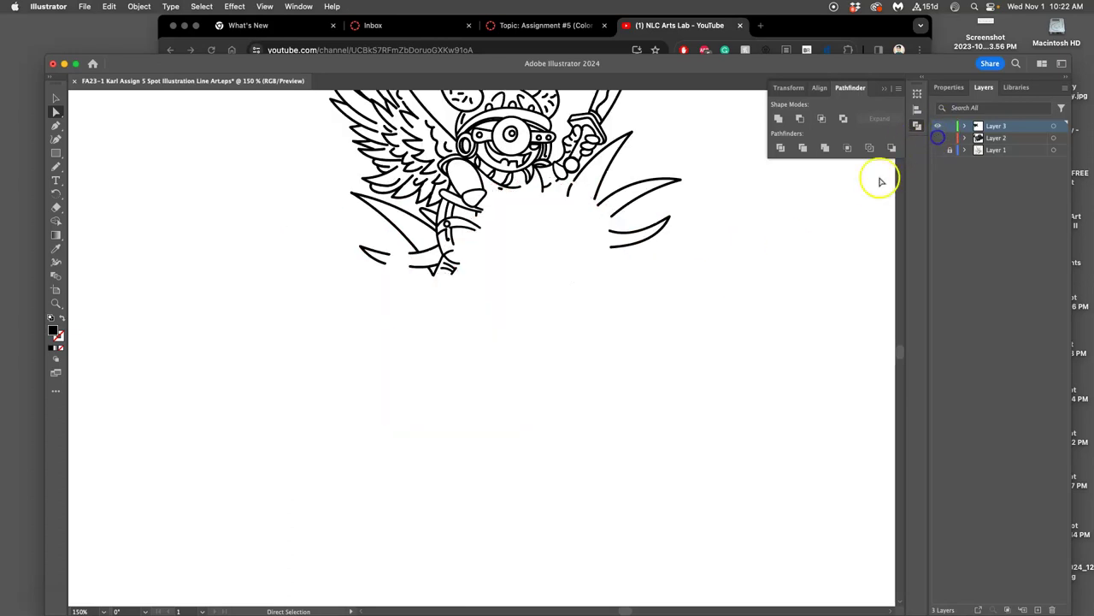
pyautogui.scroll(4, 672, 239)
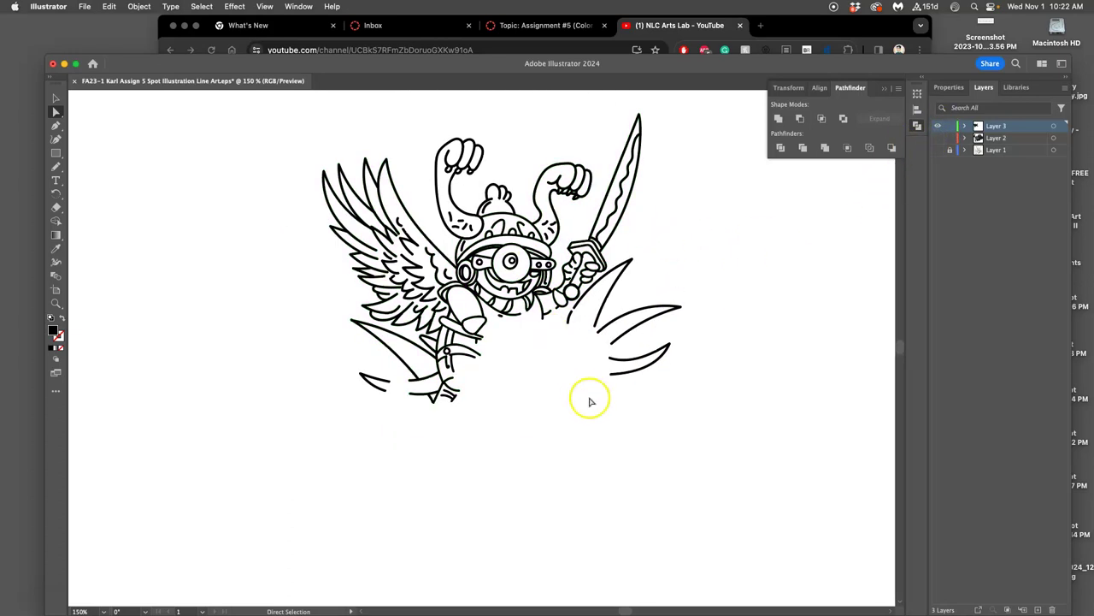
pyautogui.click(938, 138)
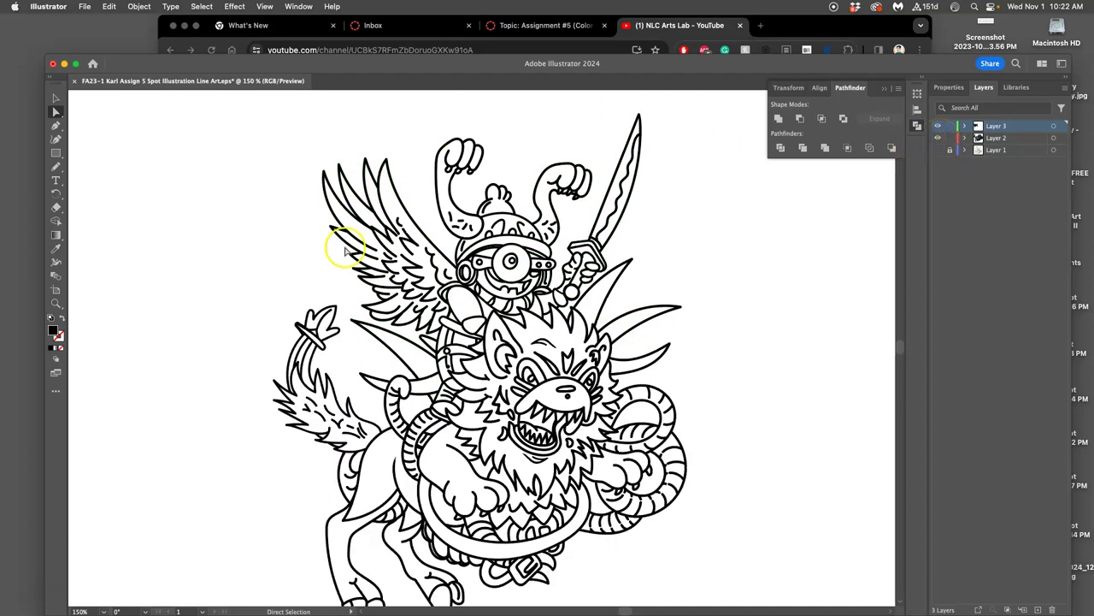
# - Select, then deselect, the beast's paths and zoom out to 100%
pyautogui.click(337, 430)
pyautogui.click(704, 374)
pyautogui.hscroll(1, 704, 376)
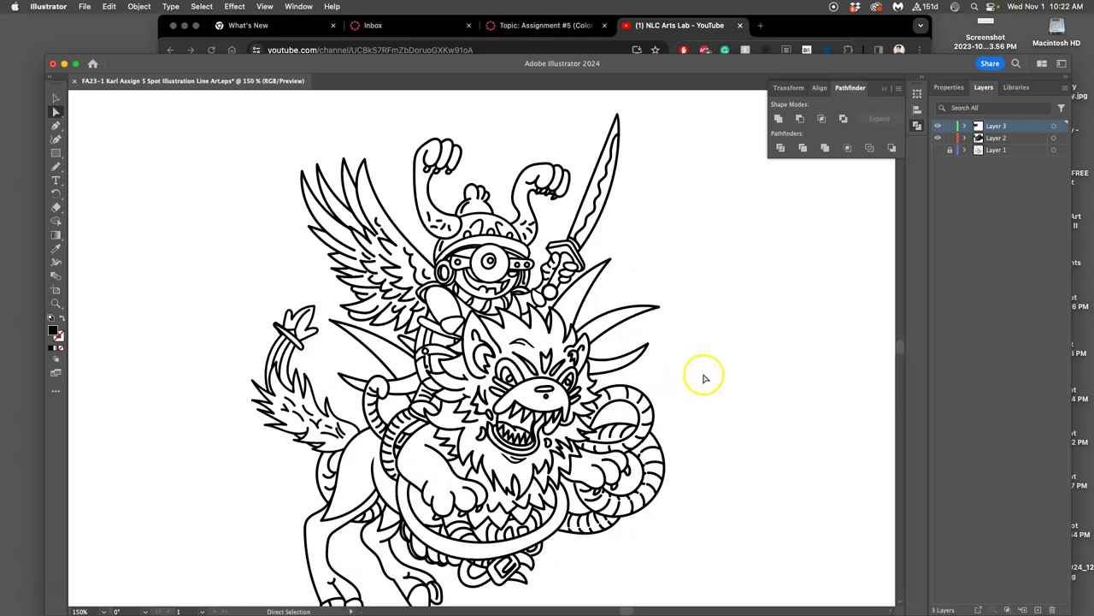
pyautogui.press('super+minus')
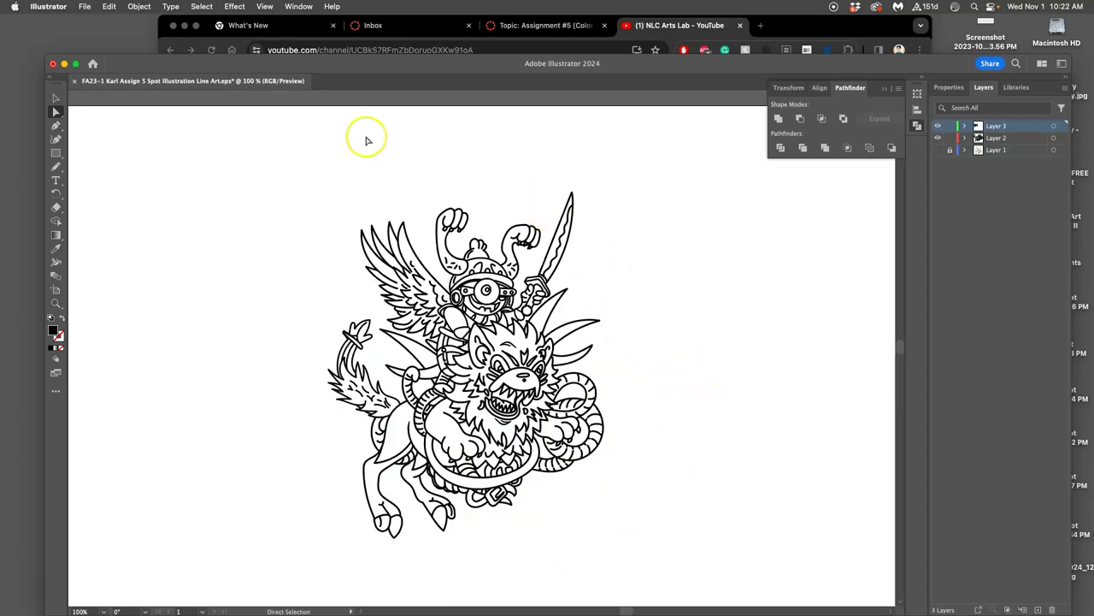
# - Save the line art as a Creative Cloud document
pyautogui.click(85, 6)
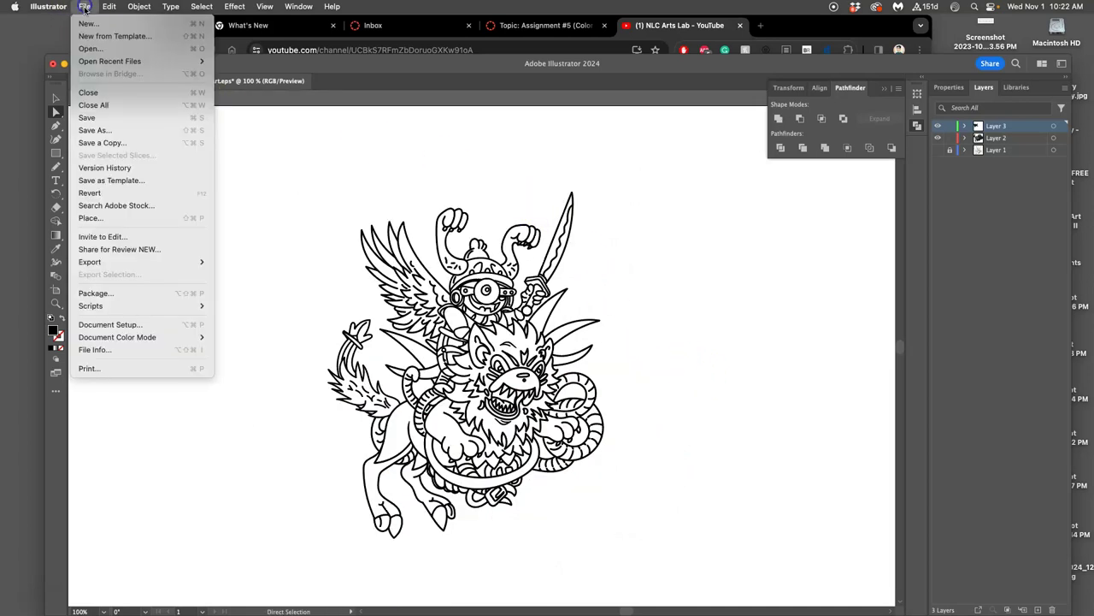
pyautogui.click(104, 132)
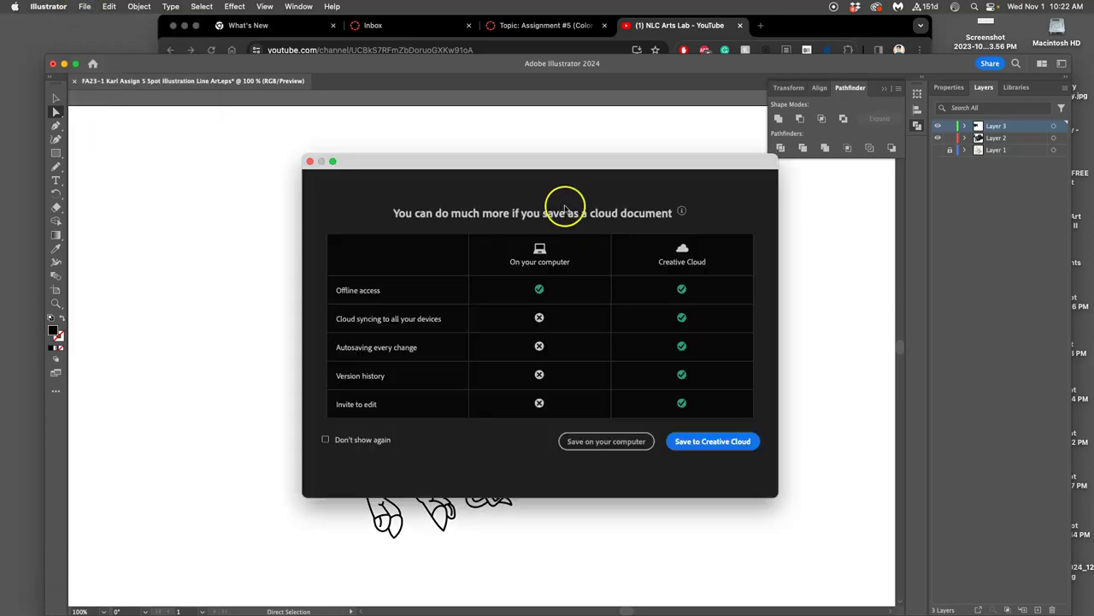
pyautogui.click(692, 441)
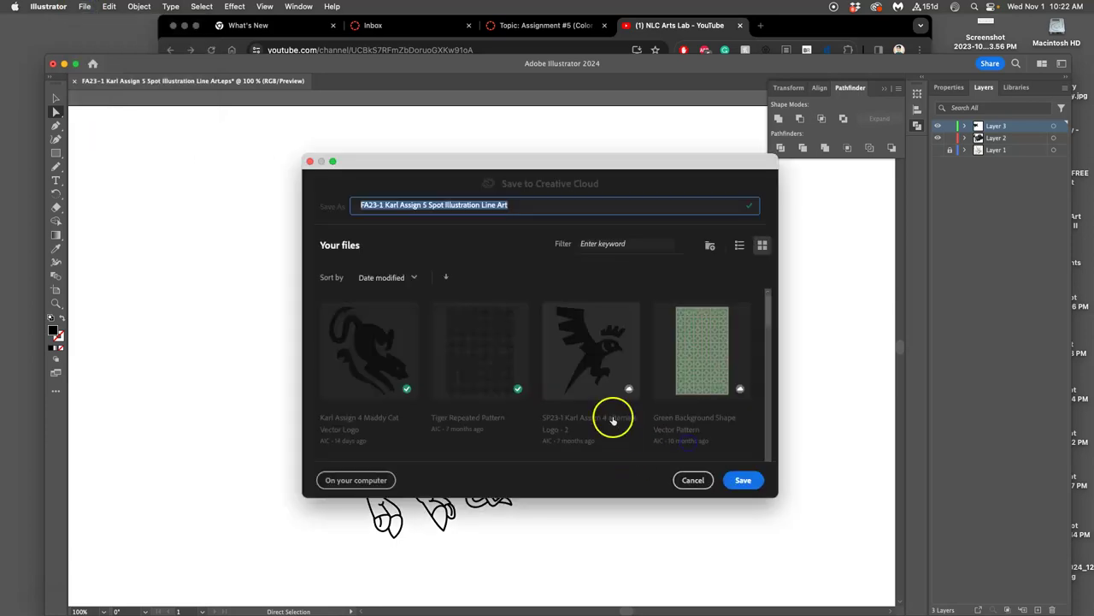
pyautogui.click(743, 480)
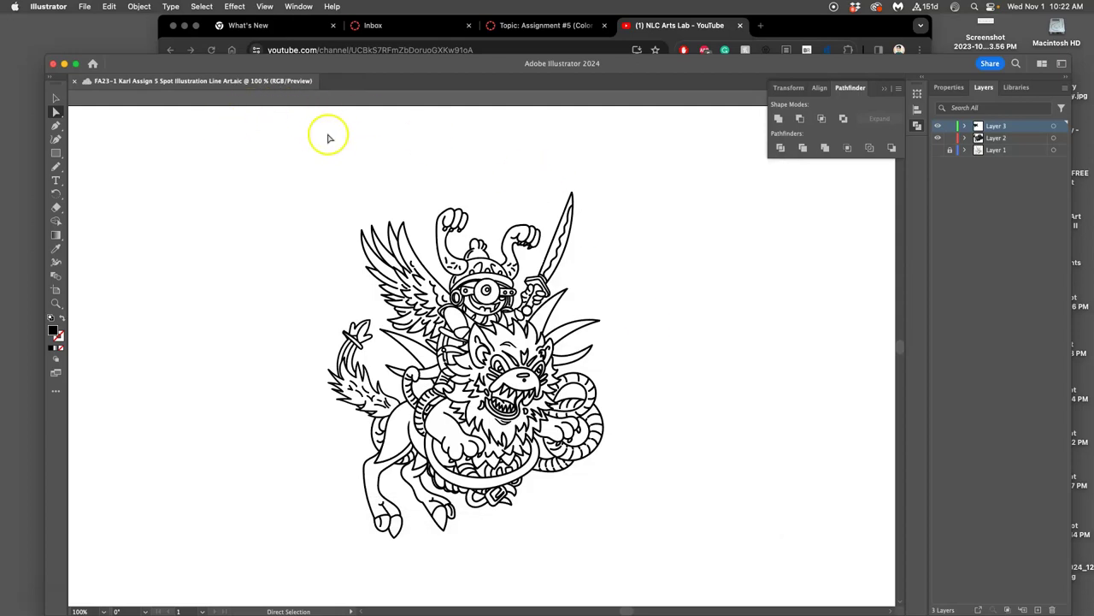
# - Save it on the computer as an Illustrator .ai file in Assign 5, replacing the existing copy
pyautogui.click(84, 6)
pyautogui.click(94, 130)
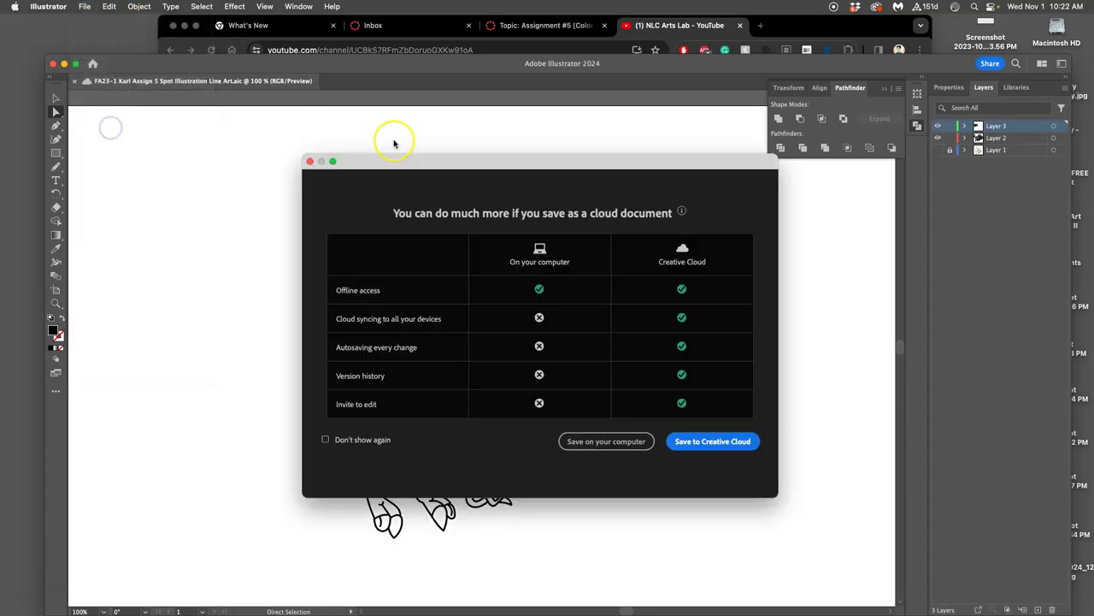
pyautogui.click(631, 443)
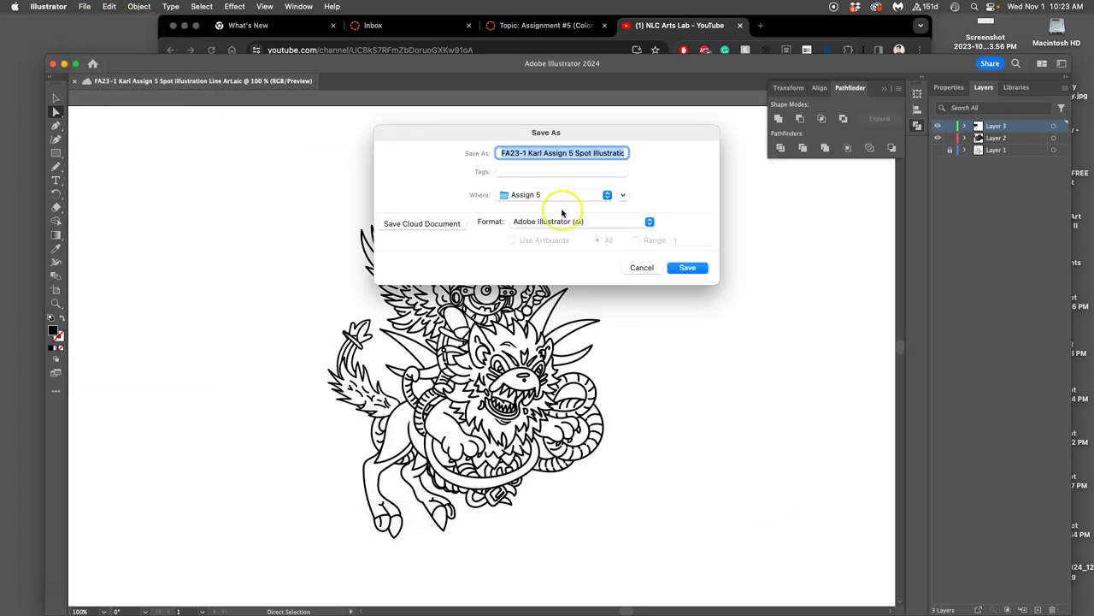
pyautogui.click(688, 268)
pyautogui.click(593, 281)
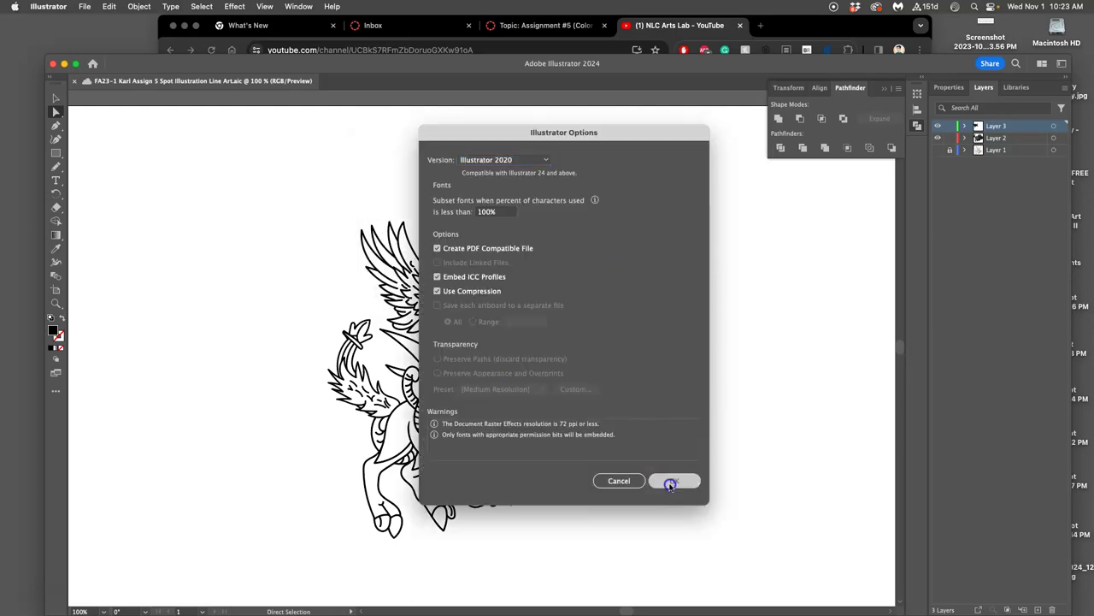
pyautogui.click(676, 480)
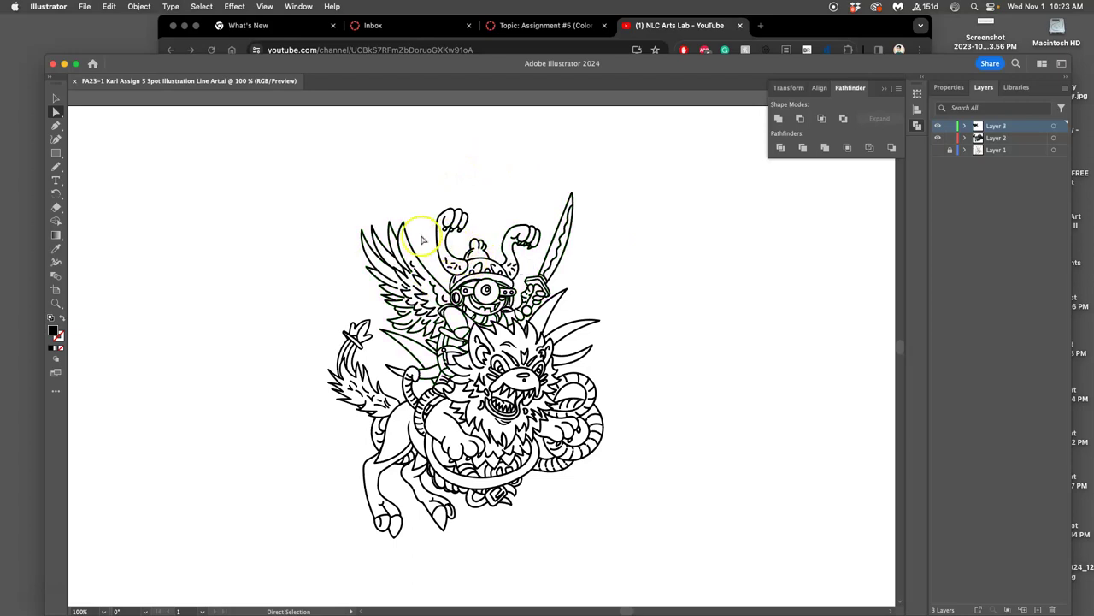
pyautogui.click(84, 6)
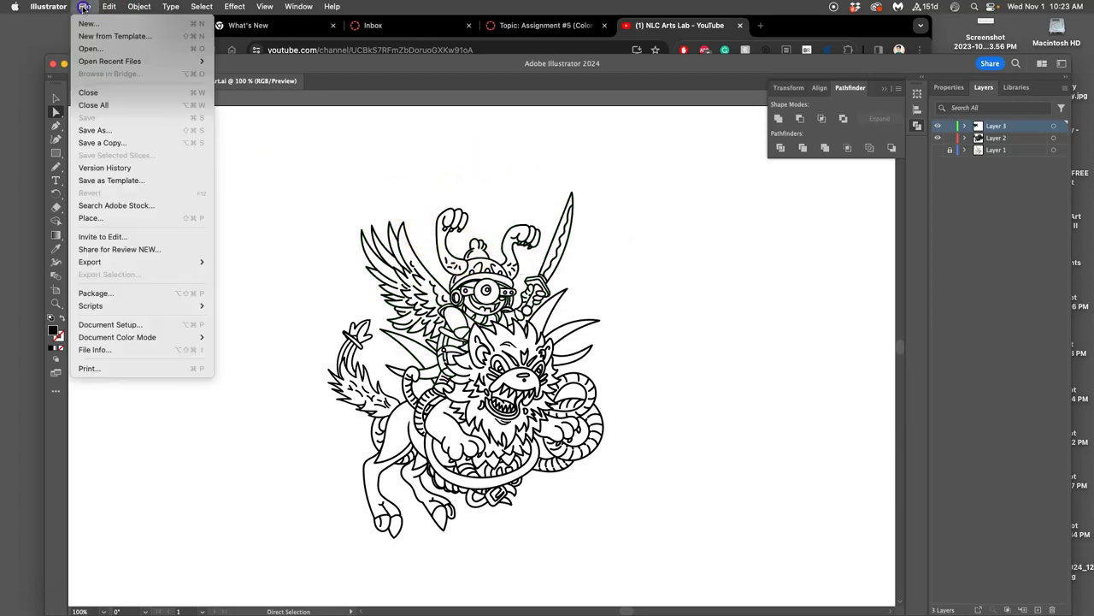
# - Save the line art as an Illustrator EPS in Assign 5, overwriting the old EPS
pyautogui.click(106, 130)
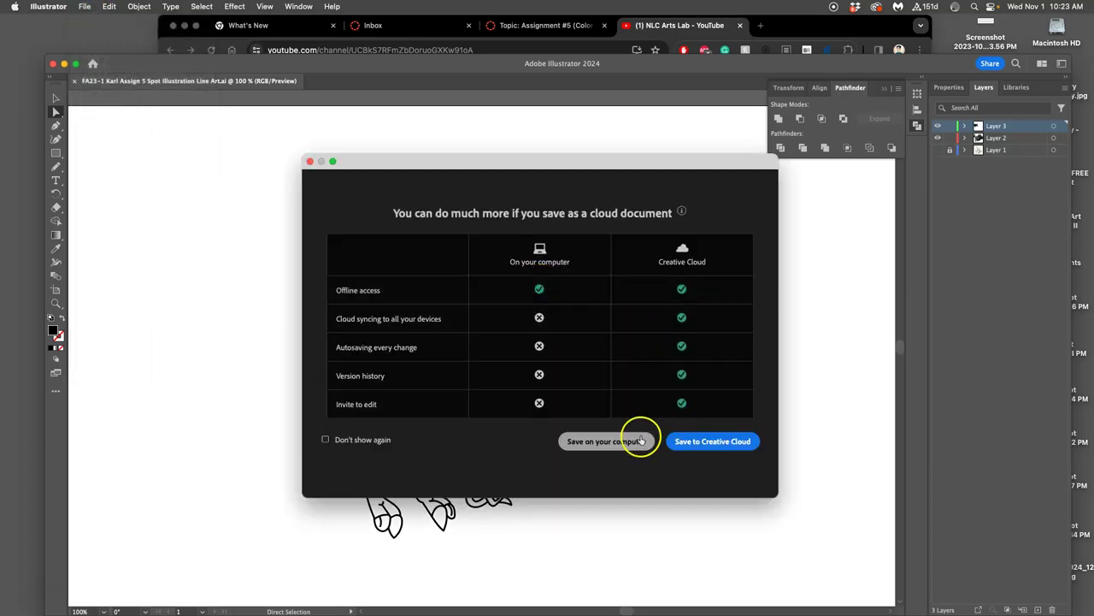
pyautogui.click(641, 440)
pyautogui.click(550, 222)
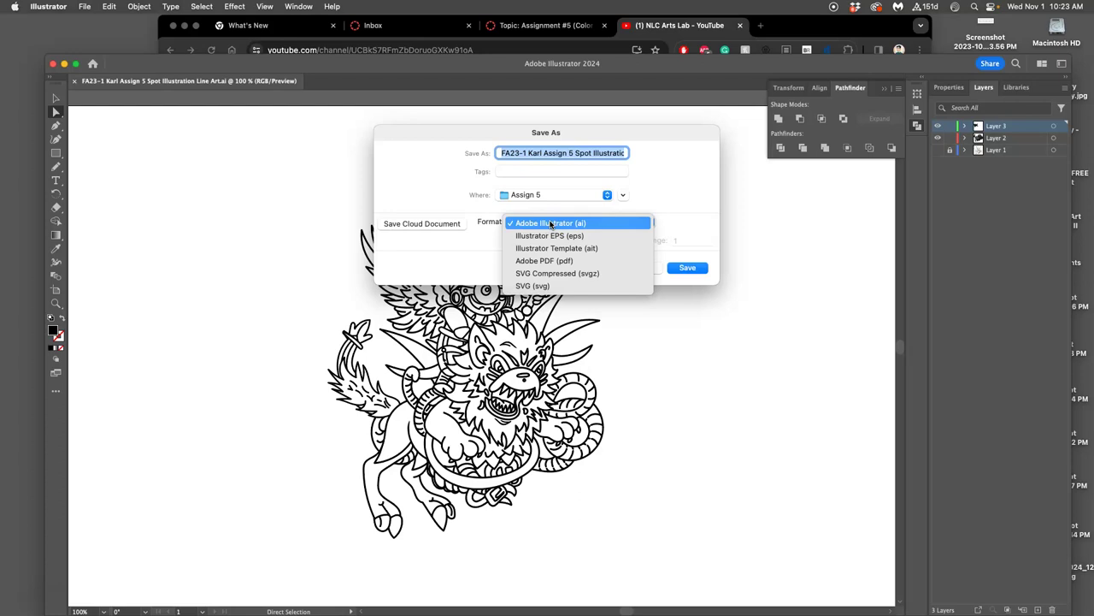
pyautogui.click(560, 237)
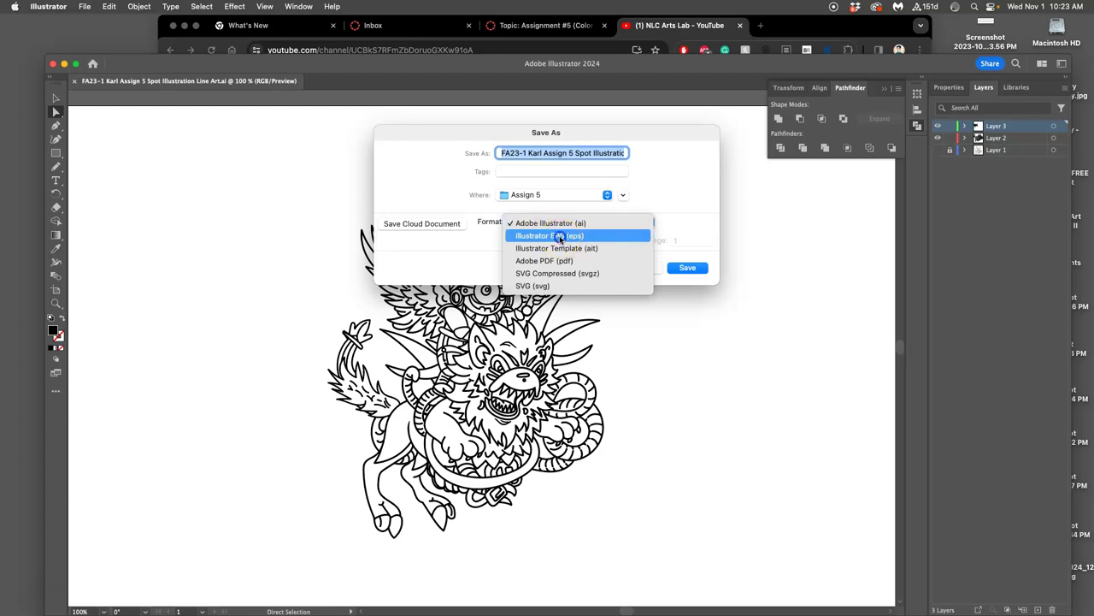
pyautogui.click(561, 237)
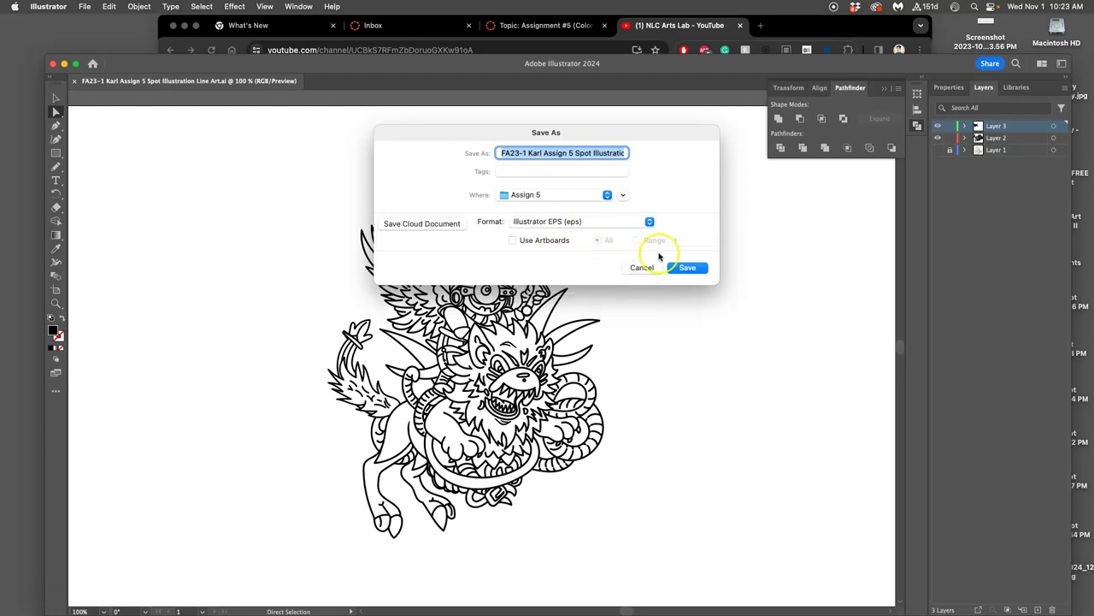
pyautogui.click(686, 268)
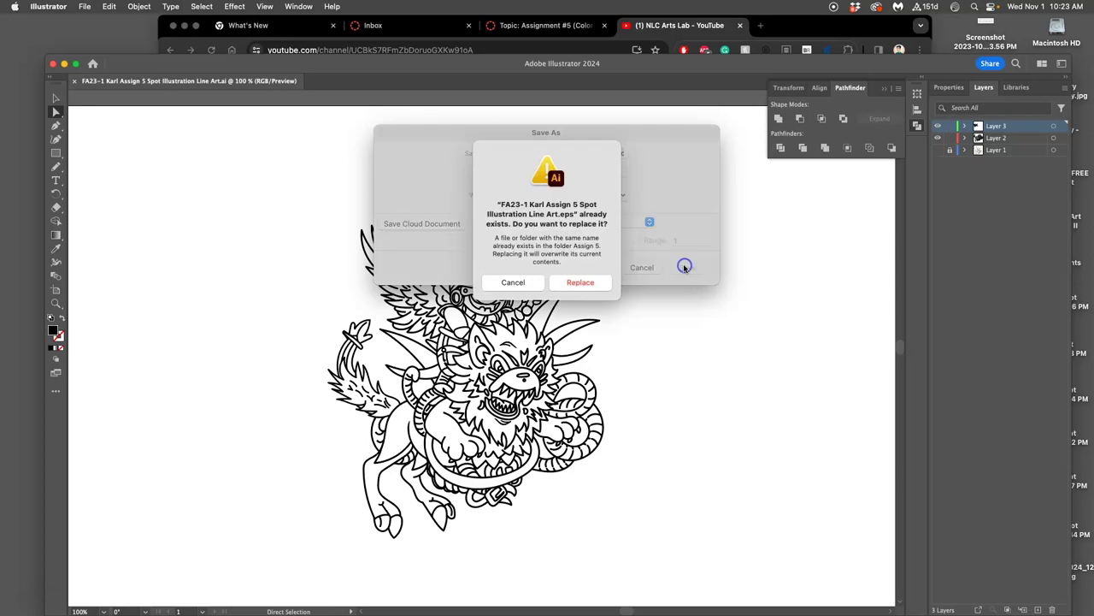
pyautogui.click(589, 285)
pyautogui.click(669, 481)
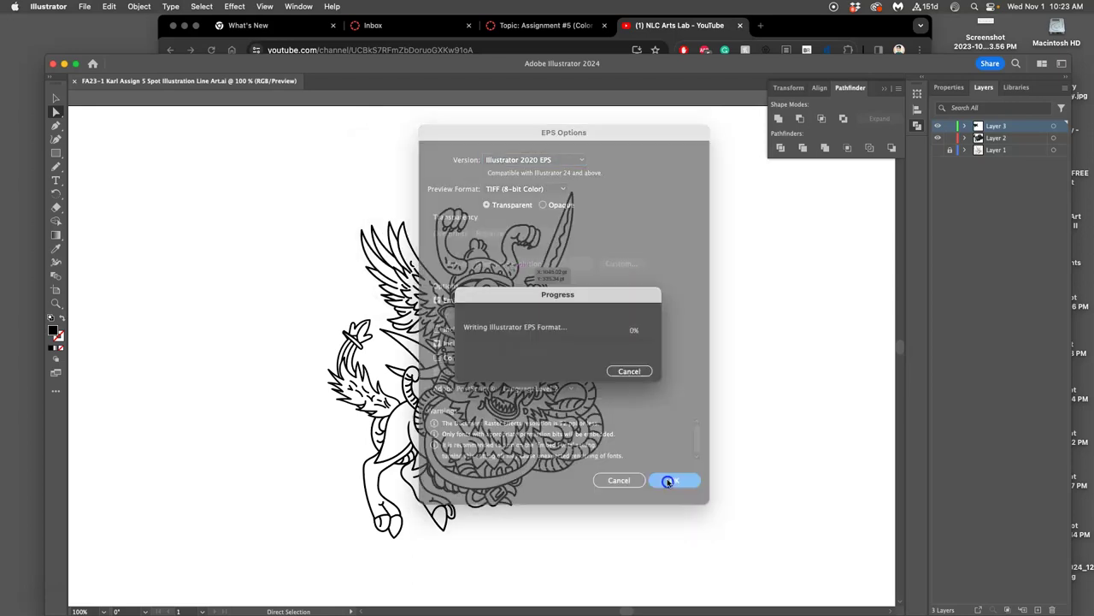
# - Save another copy on the computer in SVG format, accepting the SVG options
pyautogui.click(85, 10)
pyautogui.click(102, 129)
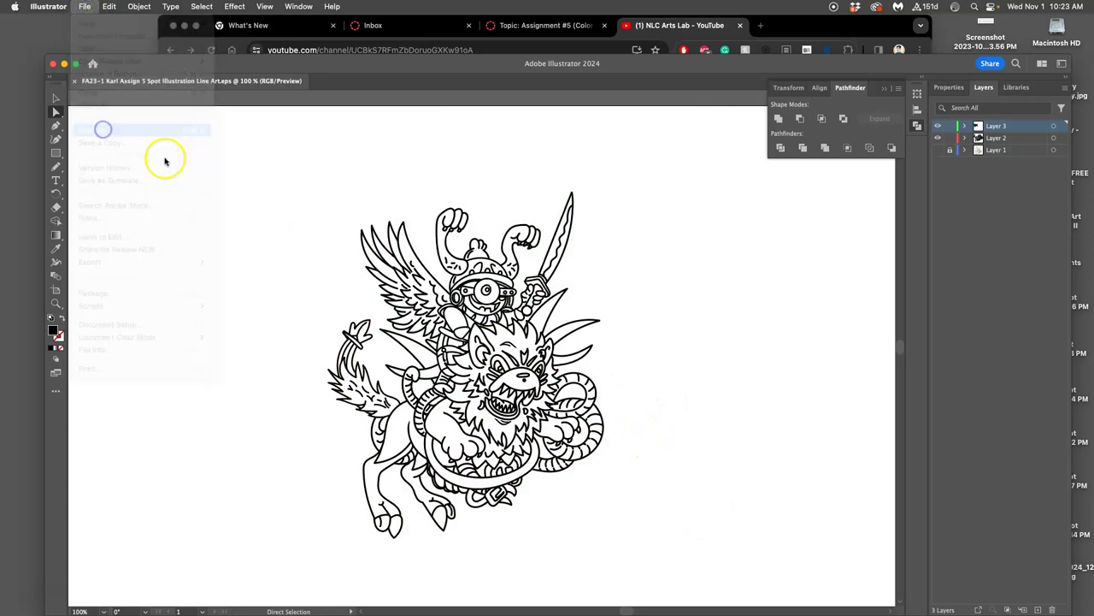
pyautogui.click(598, 441)
pyautogui.click(560, 222)
pyautogui.click(539, 273)
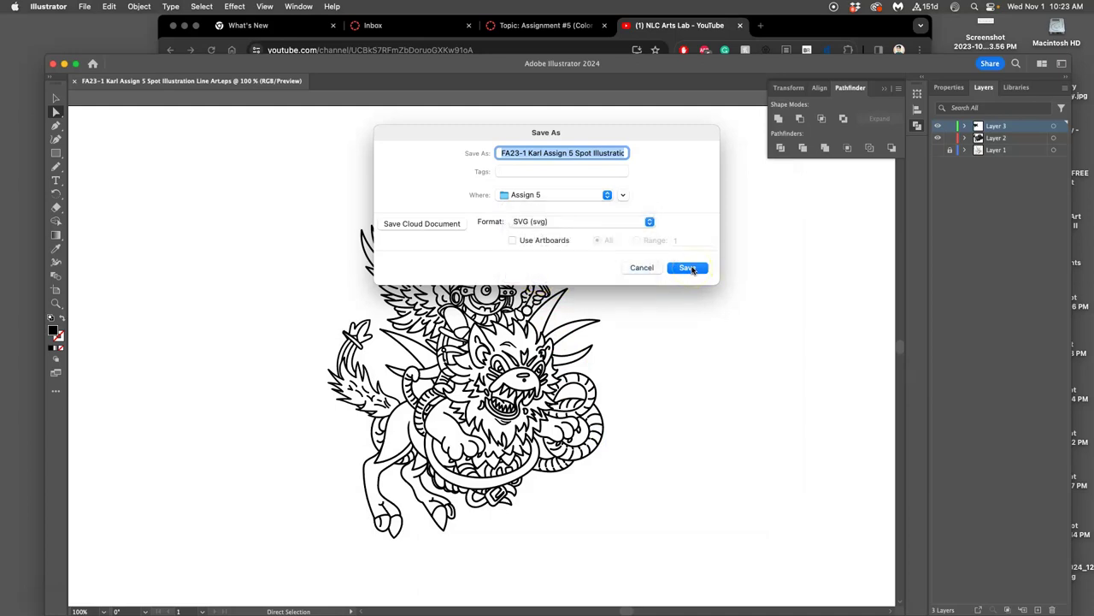
pyautogui.click(691, 269)
pyautogui.click(658, 355)
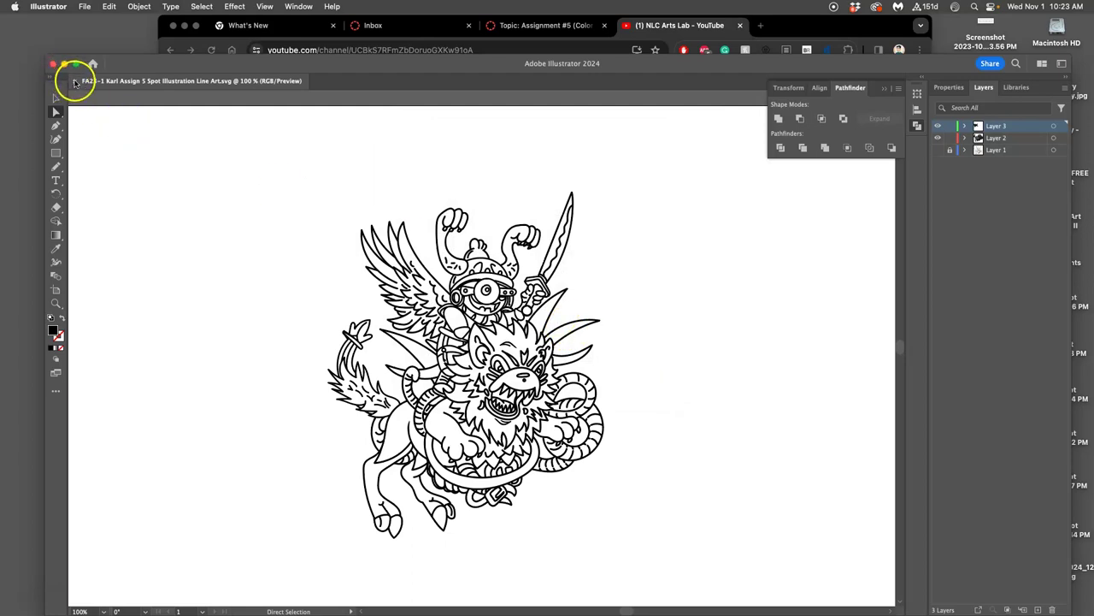
# - Quit Illustrator, close the Chrome window, and launch Photoshop from the Dock
pyautogui.click(50, 8)
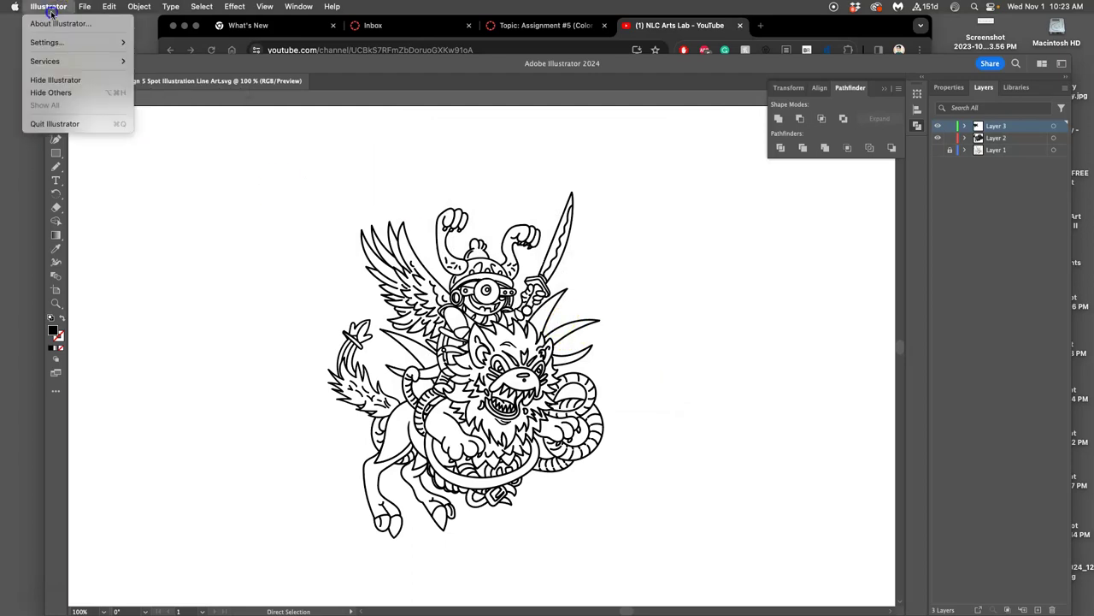
pyautogui.click(63, 125)
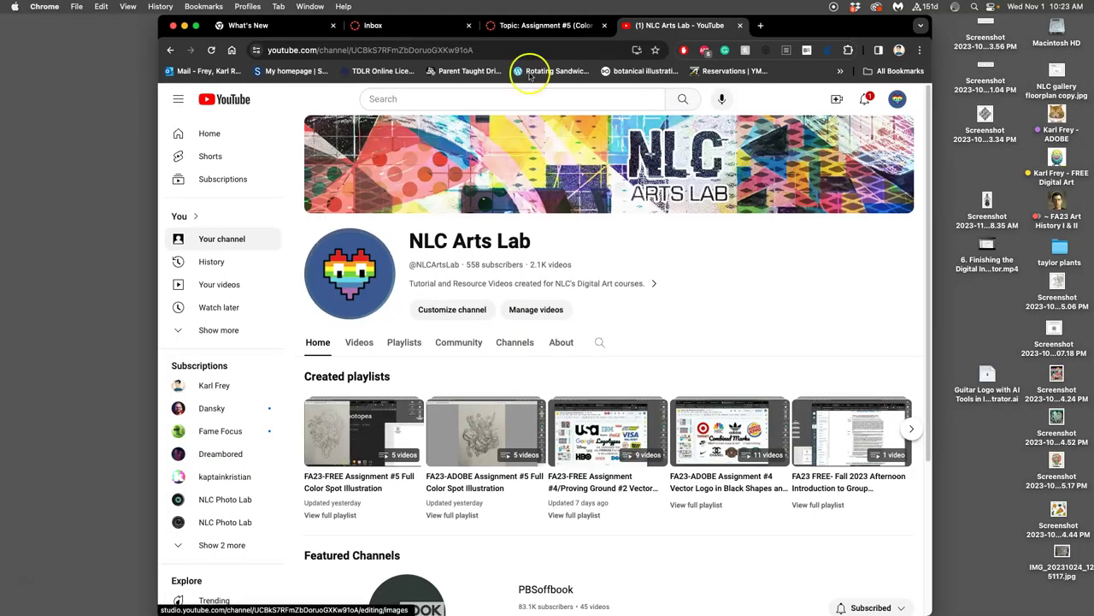
pyautogui.click(185, 26)
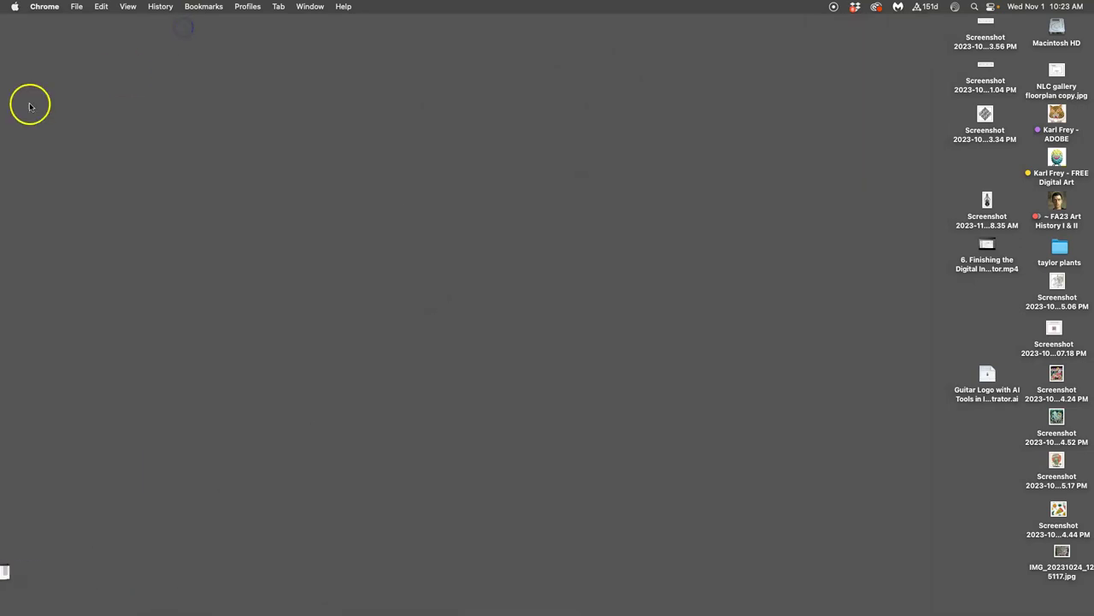
pyautogui.click(13, 154)
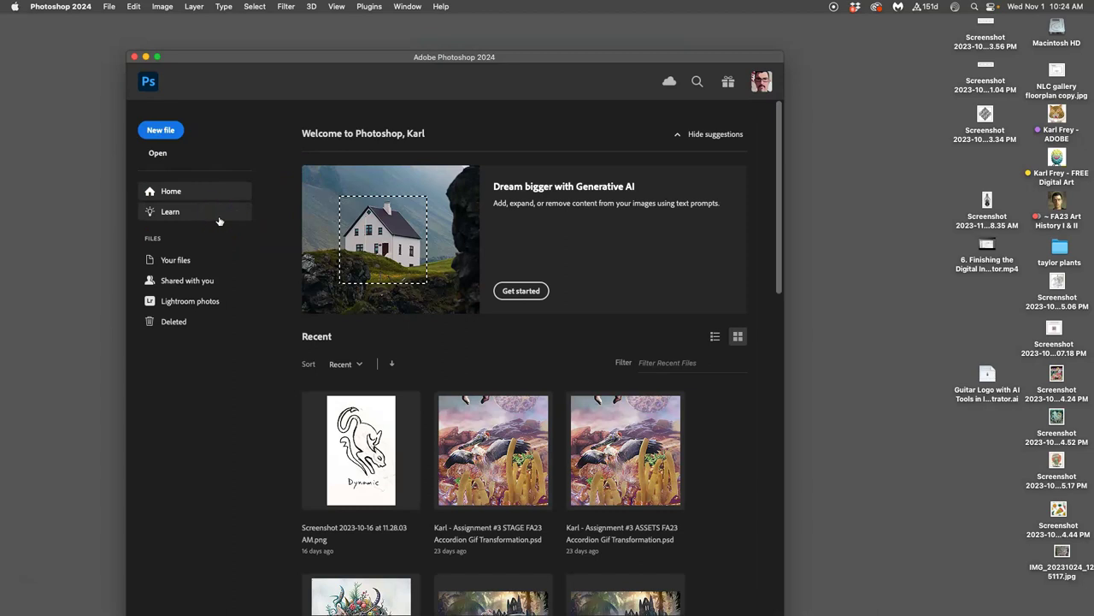
# - Create Untitled-1 at 11 × 14 in, 350 Pixels/Inch, RGB Color with a White background
pyautogui.click(161, 131)
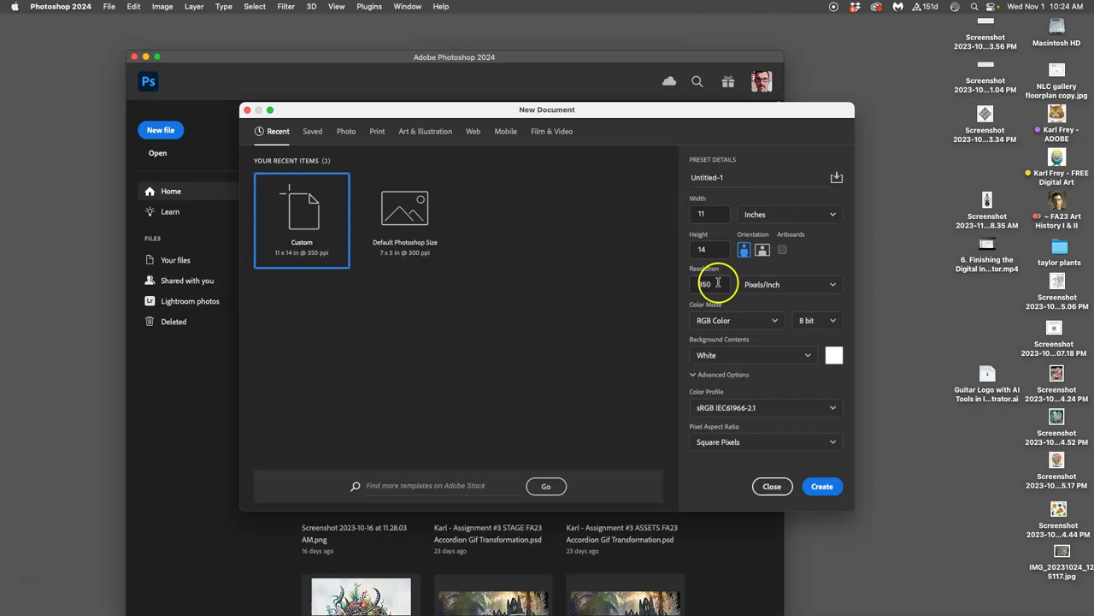
pyautogui.click(823, 485)
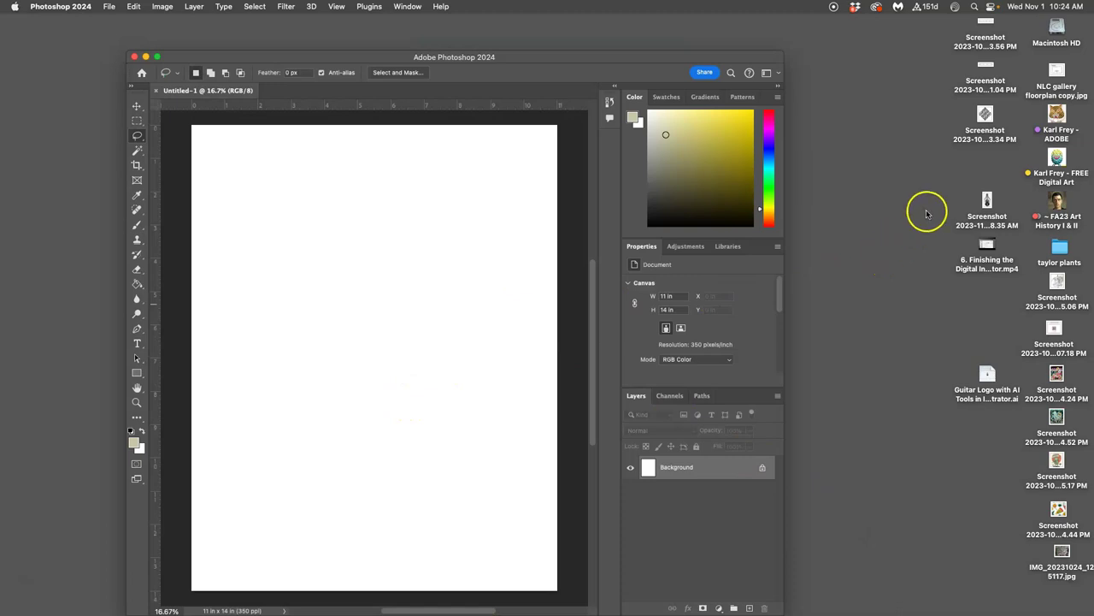
# - Open the Assign 5 folder and drag the line-art EPS onto the canvas
pyautogui.doubleClick(1058, 120)
pyautogui.click(723, 315)
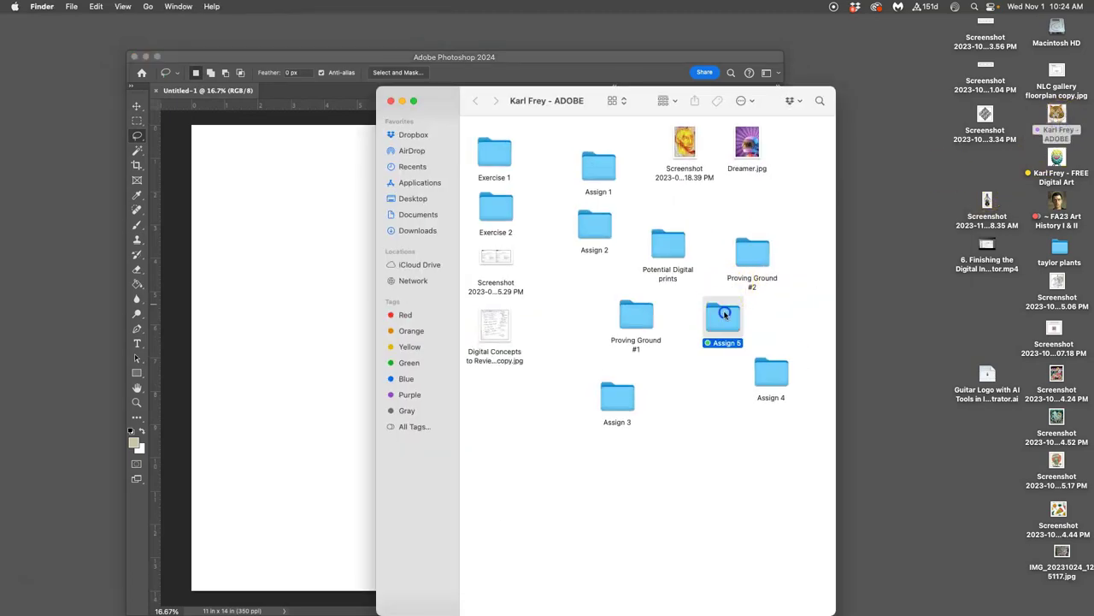
pyautogui.doubleClick(723, 314)
pyautogui.moveTo(684, 108); pyautogui.dragTo(929, 108)
pyautogui.moveTo(870, 212); pyautogui.dragTo(415, 274)
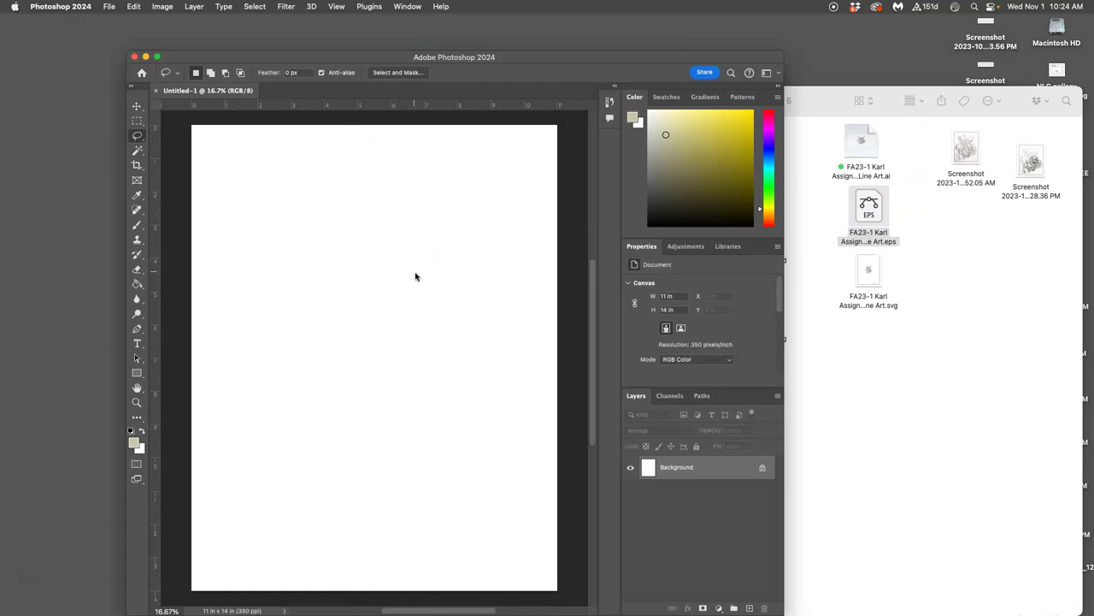
# - Scale the placed line art to about 124%, centre it on the page, and commit
pyautogui.click(309, 323)
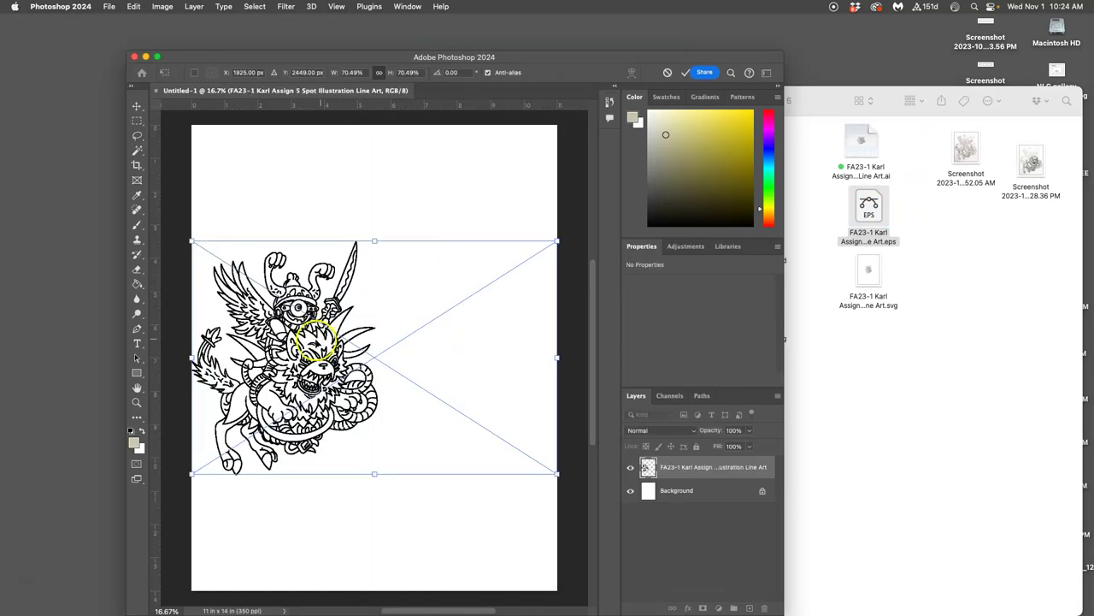
pyautogui.moveTo(318, 342); pyautogui.dragTo(373, 341)
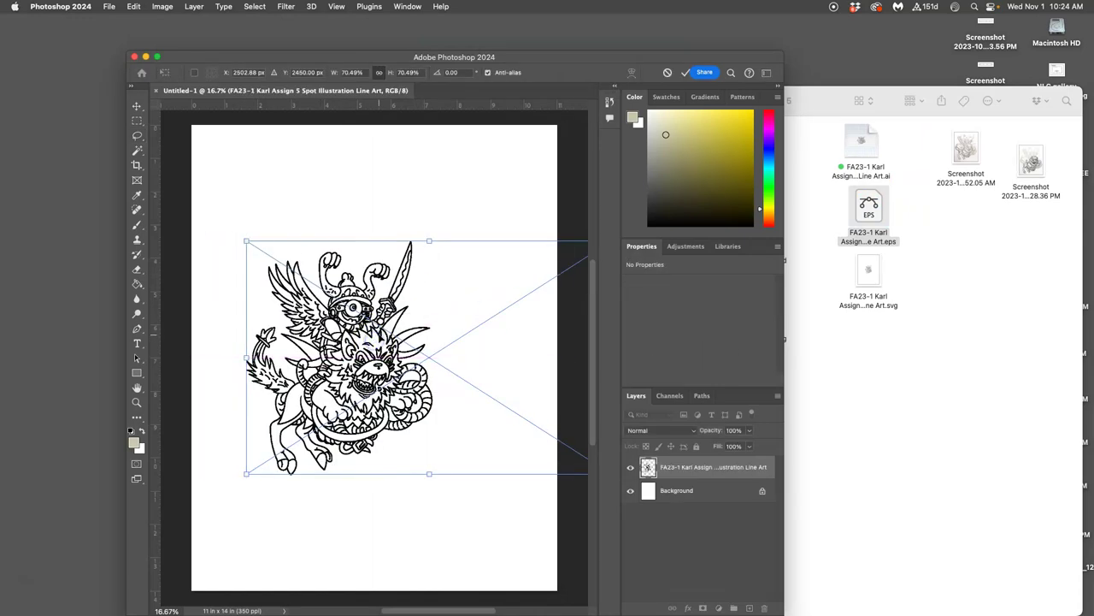
pyautogui.press('super+minus')
pyautogui.click(492, 300)
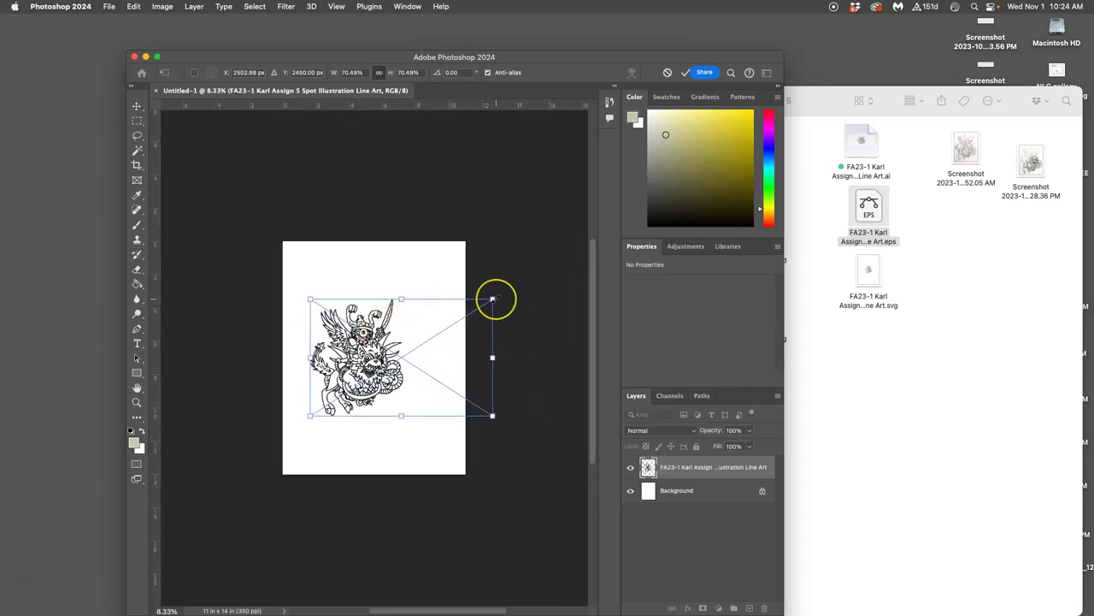
pyautogui.moveTo(495, 297); pyautogui.dragTo(563, 255)
pyautogui.click(405, 320)
pyautogui.moveTo(354, 342); pyautogui.dragTo(405, 341)
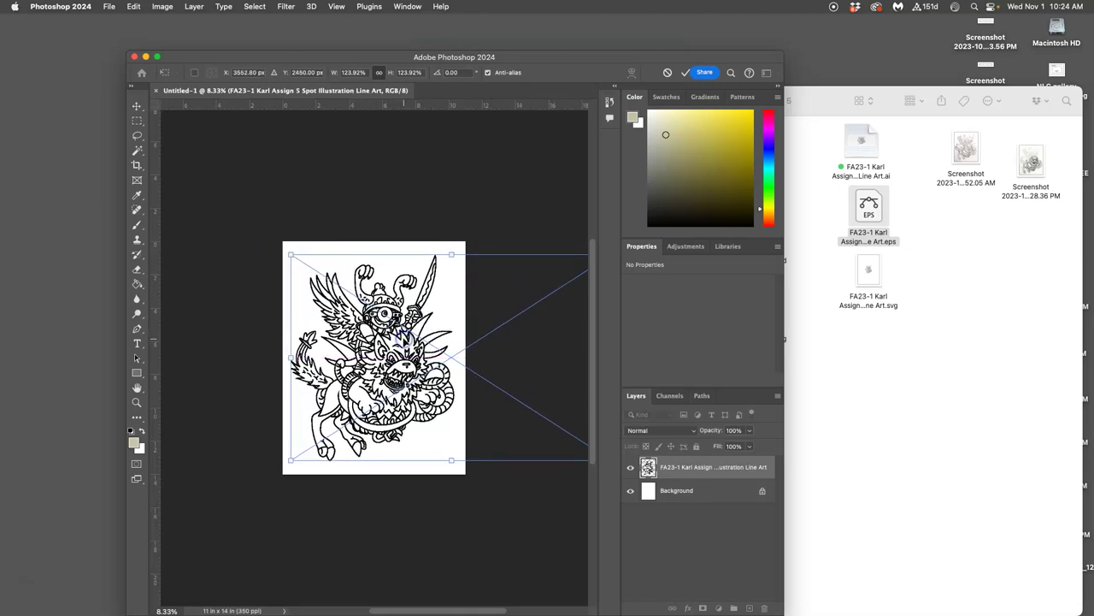
pyautogui.press('Return')
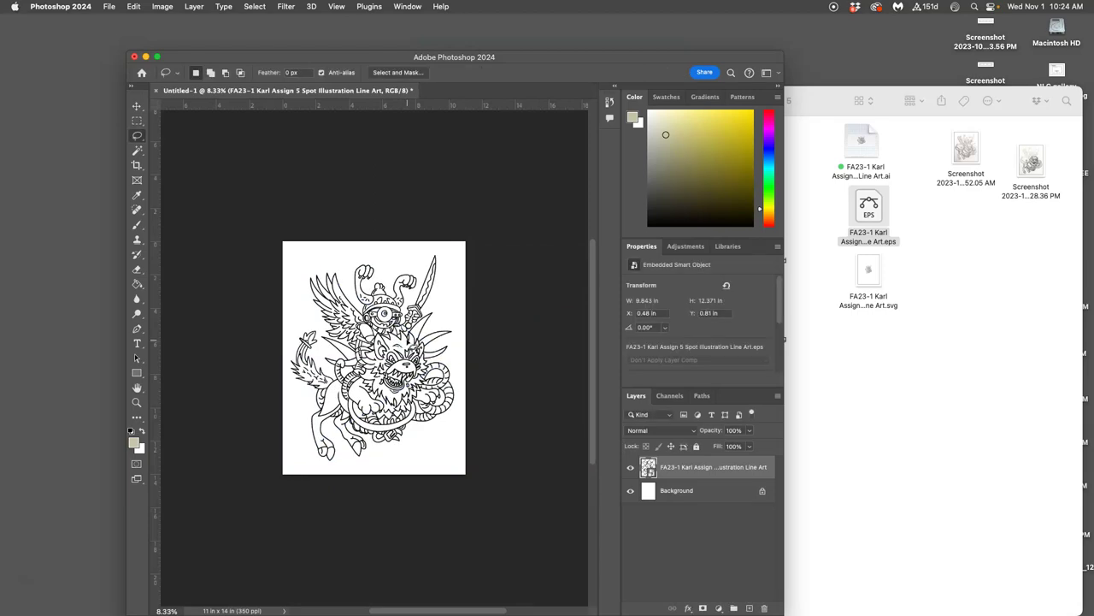
pyautogui.scroll(7, 379, 330)
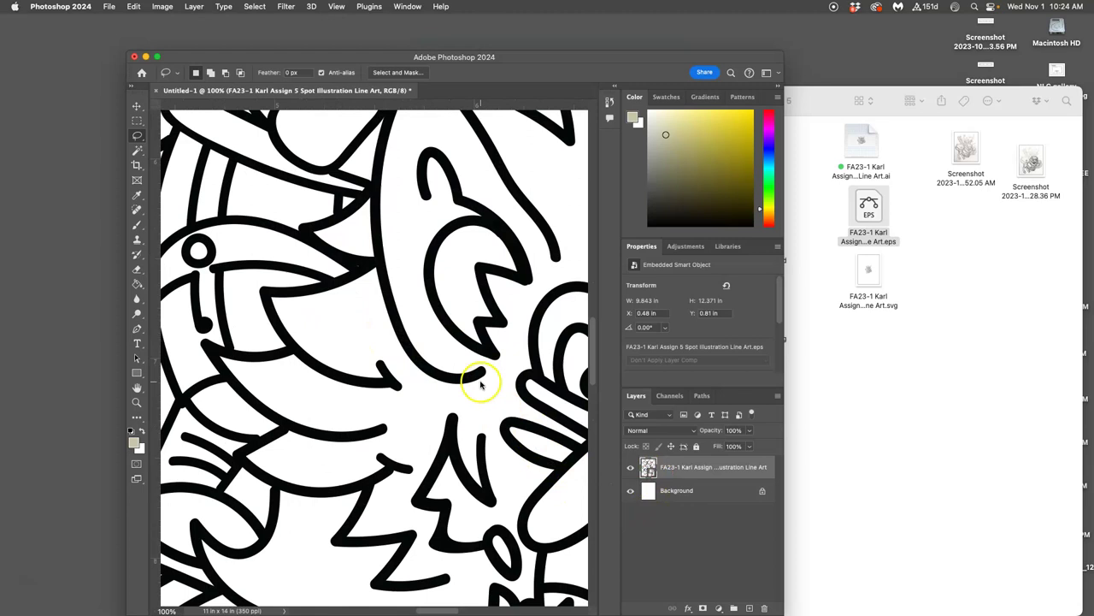
pyautogui.scroll(5, 481, 385)
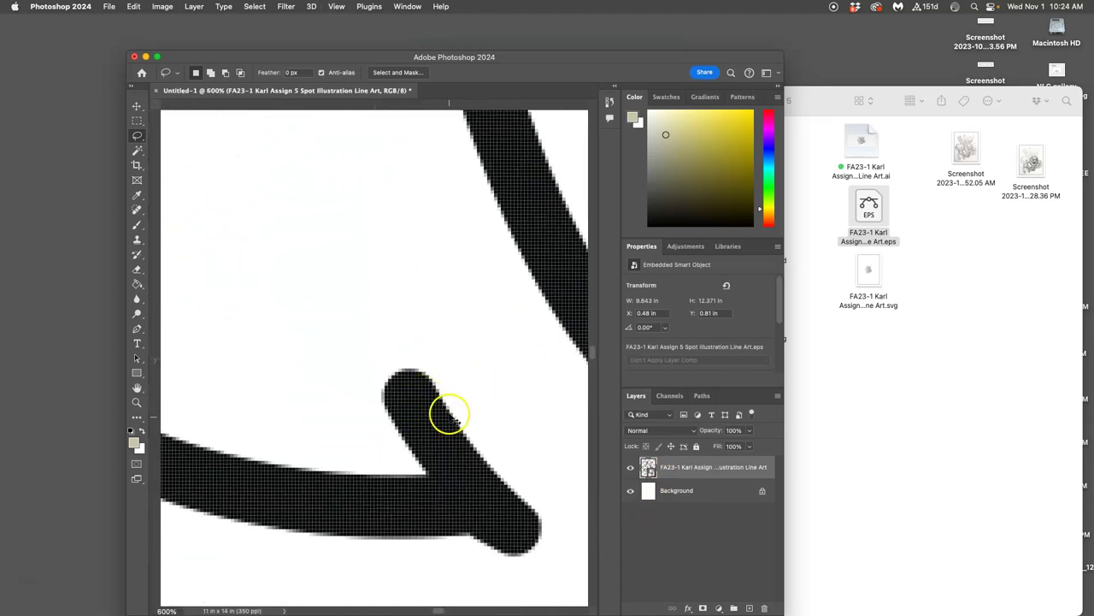
pyautogui.press('super+minus')
pyautogui.press('super+minus')
pyautogui.press('super+minus')
pyautogui.press('super+minus')
pyautogui.press('super+minus')
pyautogui.press('super+minus')
pyautogui.press('super+minus')
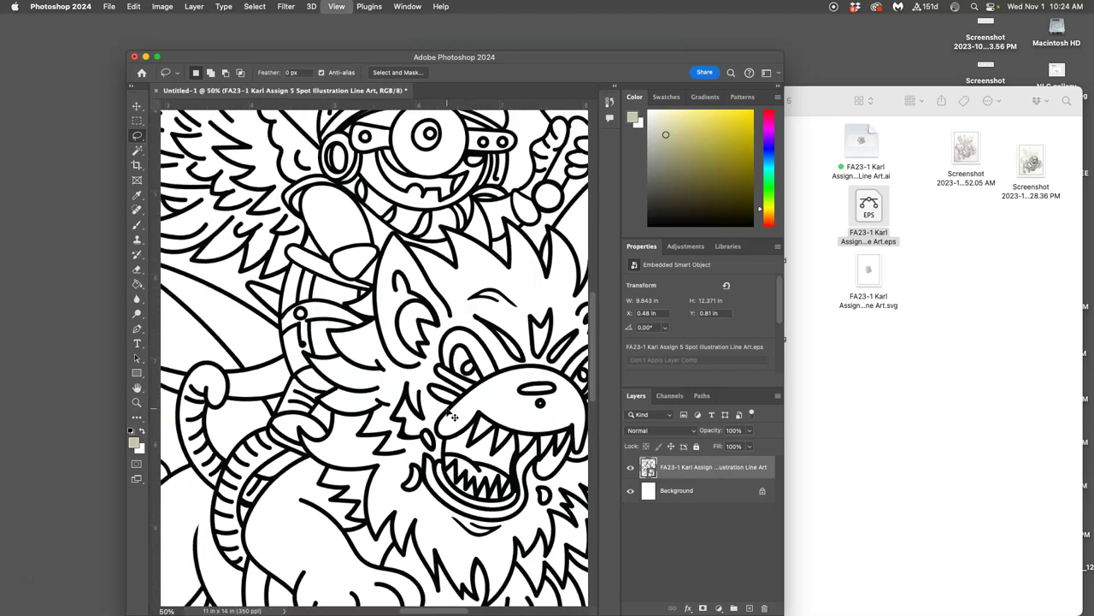
pyautogui.press('super+minus')
pyautogui.press('super+minus')
pyautogui.press('super+minus')
pyautogui.press('super+minus')
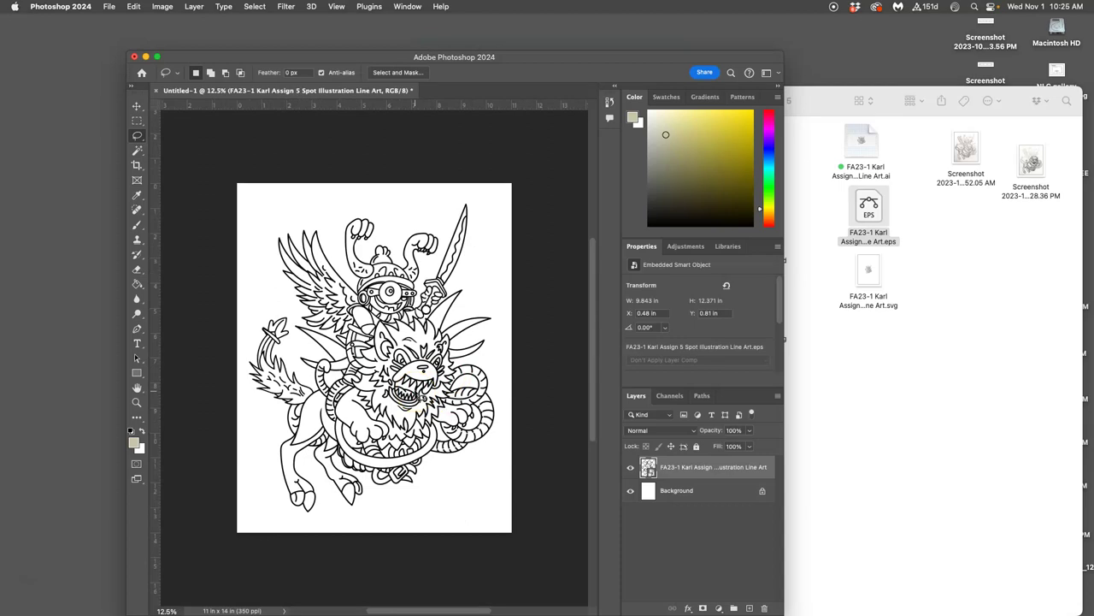
# - Hide and re-show the line-art and Background layers to check them
pyautogui.hscroll(3, 356, 385)
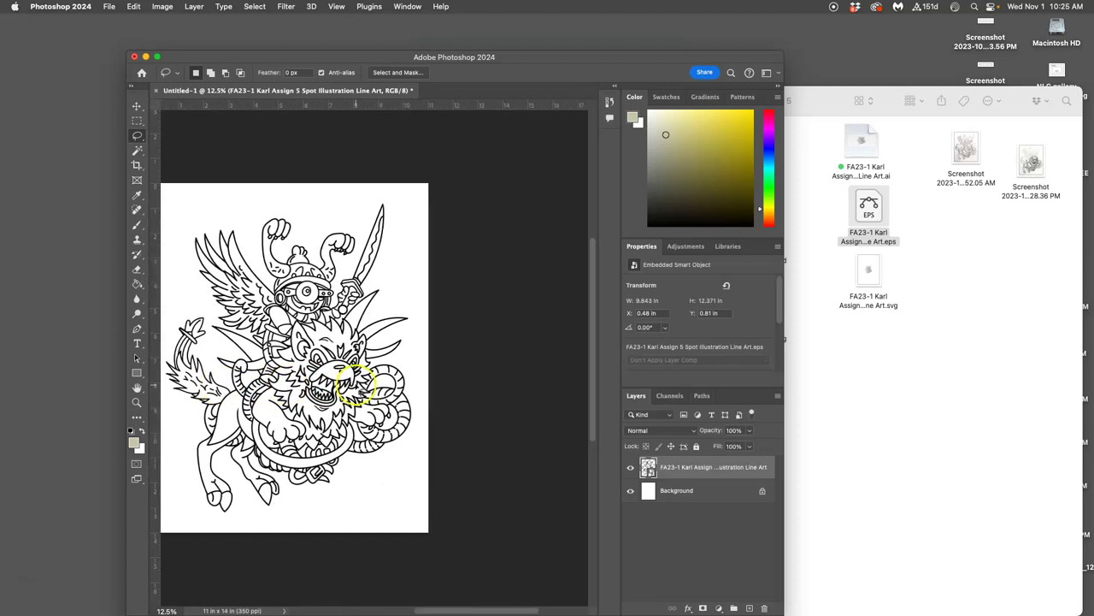
pyautogui.click(629, 468)
pyautogui.click(631, 491)
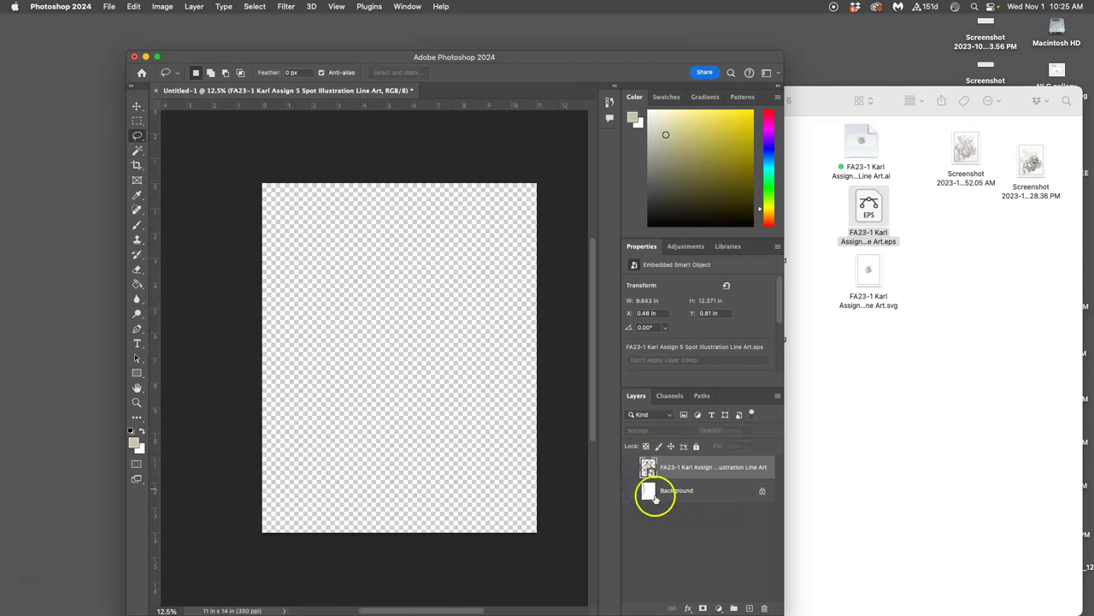
pyautogui.click(631, 491)
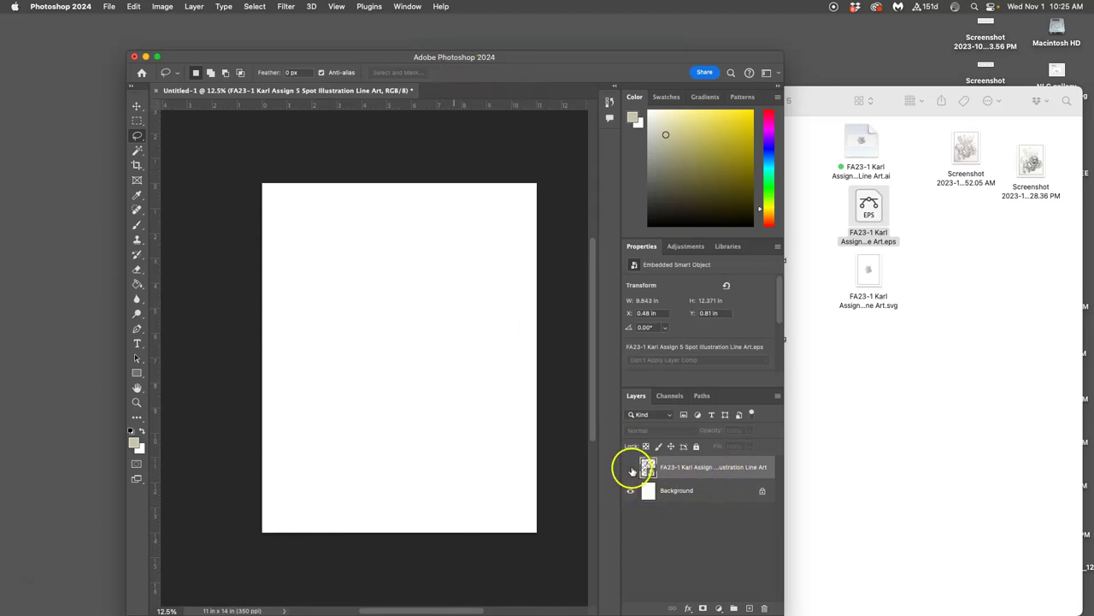
pyautogui.click(631, 468)
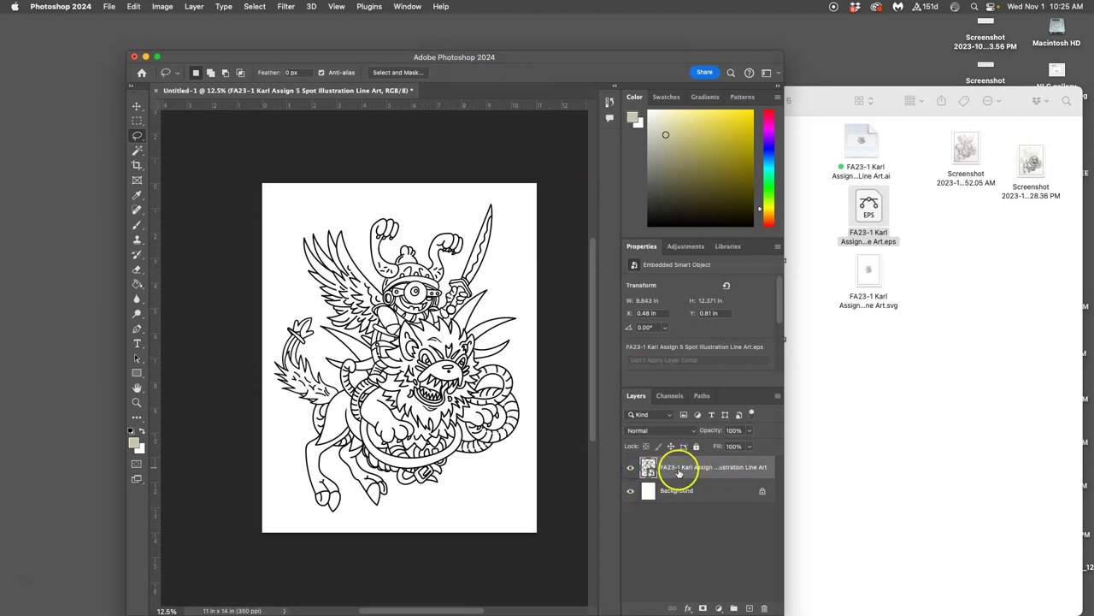
# - Apply Lock All to the line-art layer, then select the Background layer
pyautogui.rightClick(634, 468)
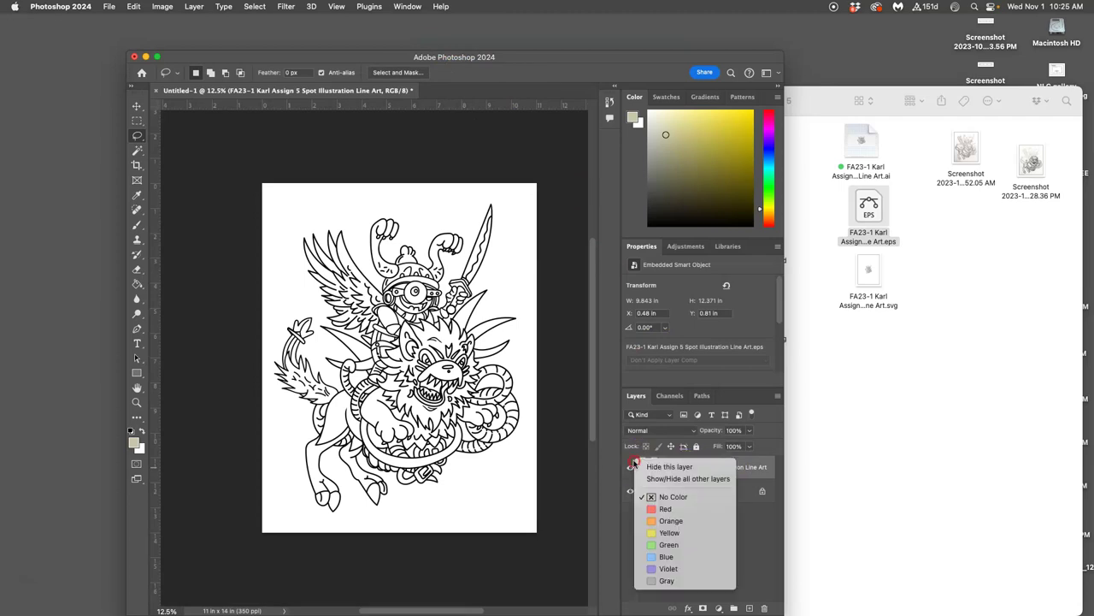
pyautogui.click(664, 579)
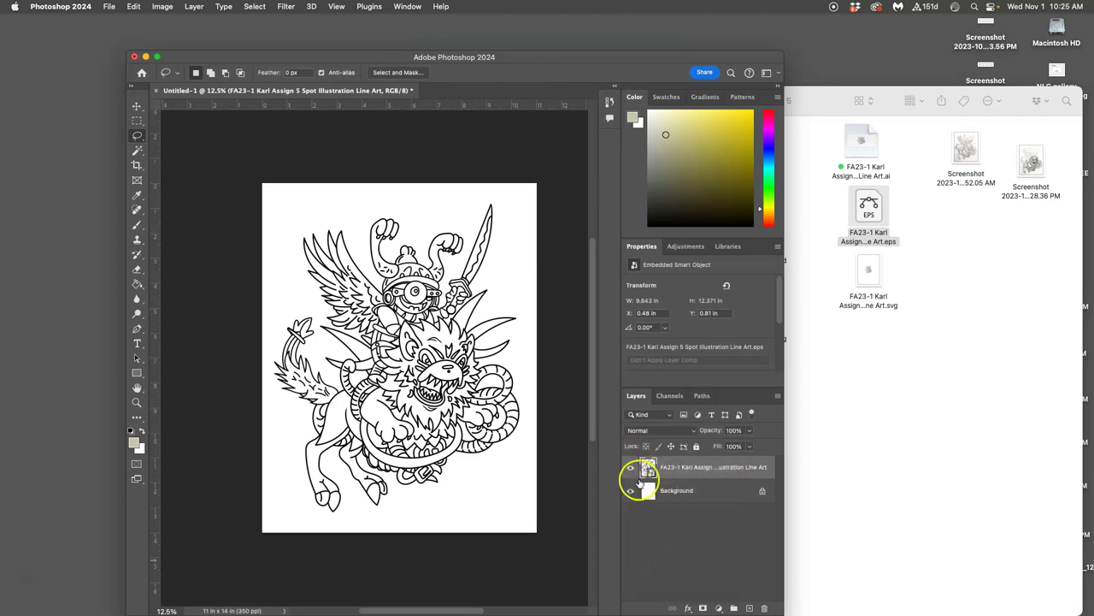
pyautogui.click(631, 468)
pyautogui.click(631, 469)
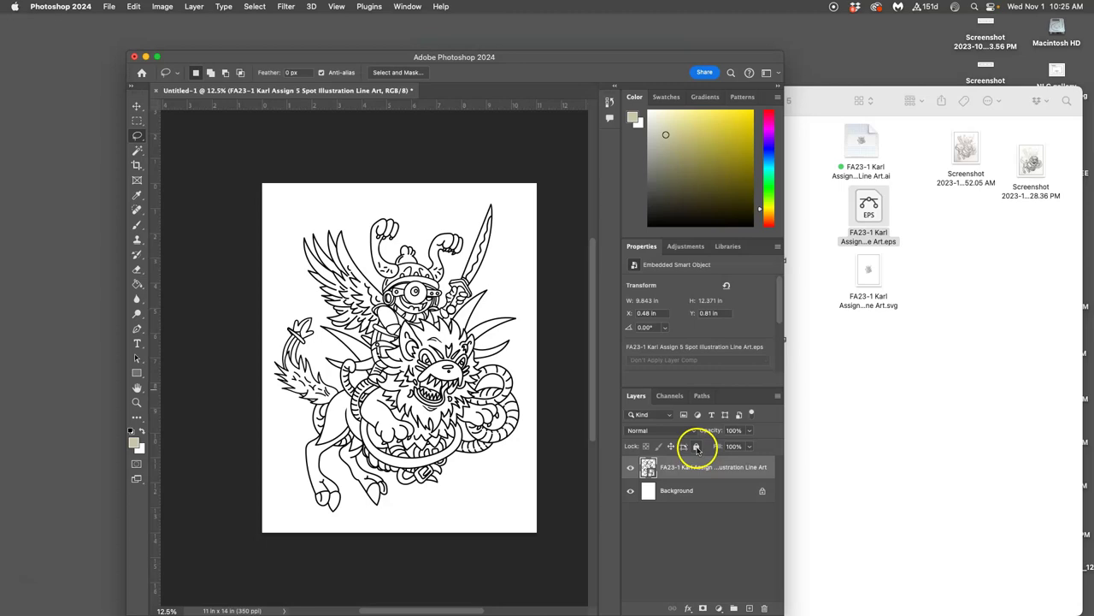
pyautogui.click(697, 447)
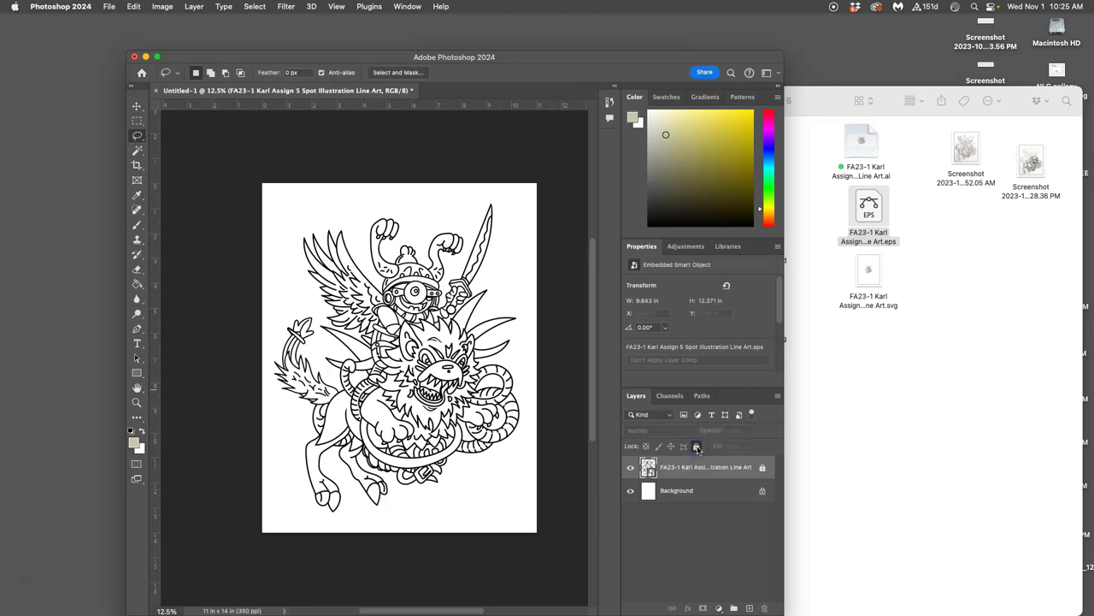
pyautogui.click(701, 494)
# - Convert Background into a layer named Blank White and apply Lock All to it
pyautogui.doubleClick(686, 493)
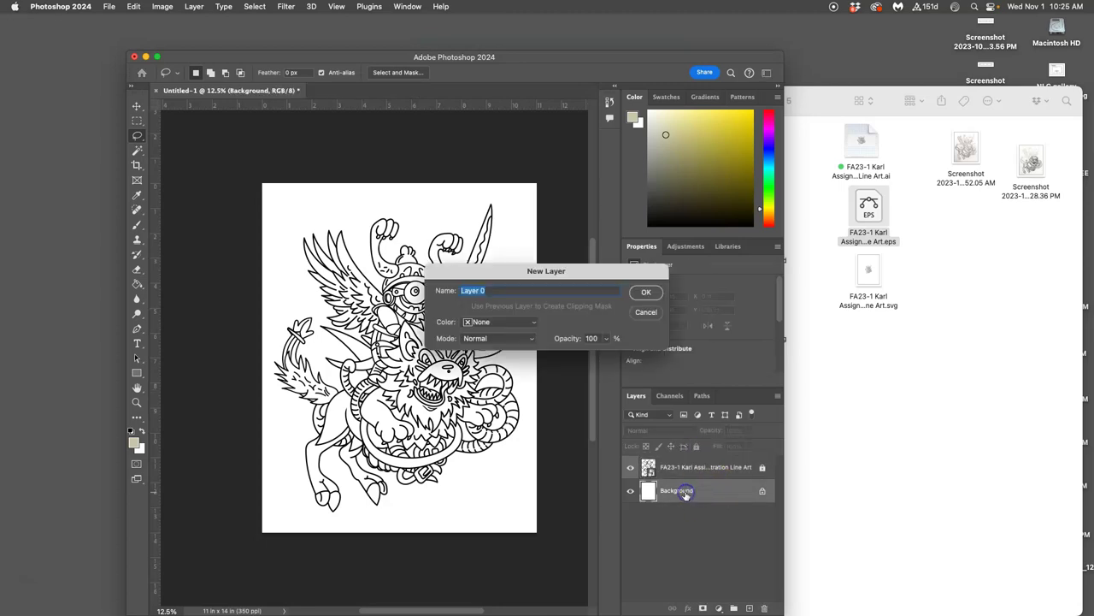
pyautogui.write('Blank White')
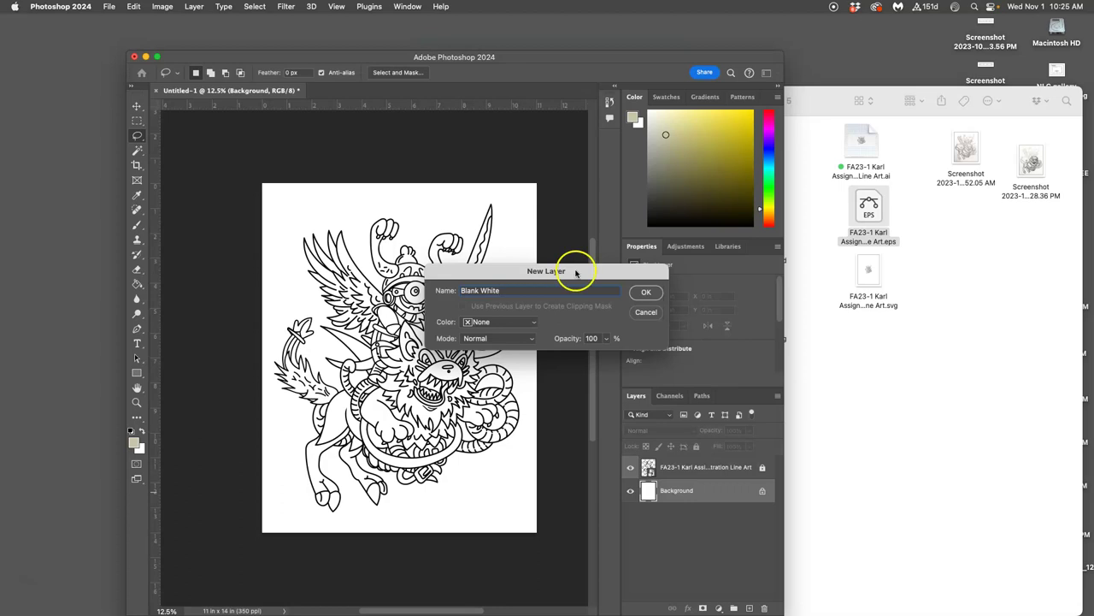
pyautogui.click(647, 292)
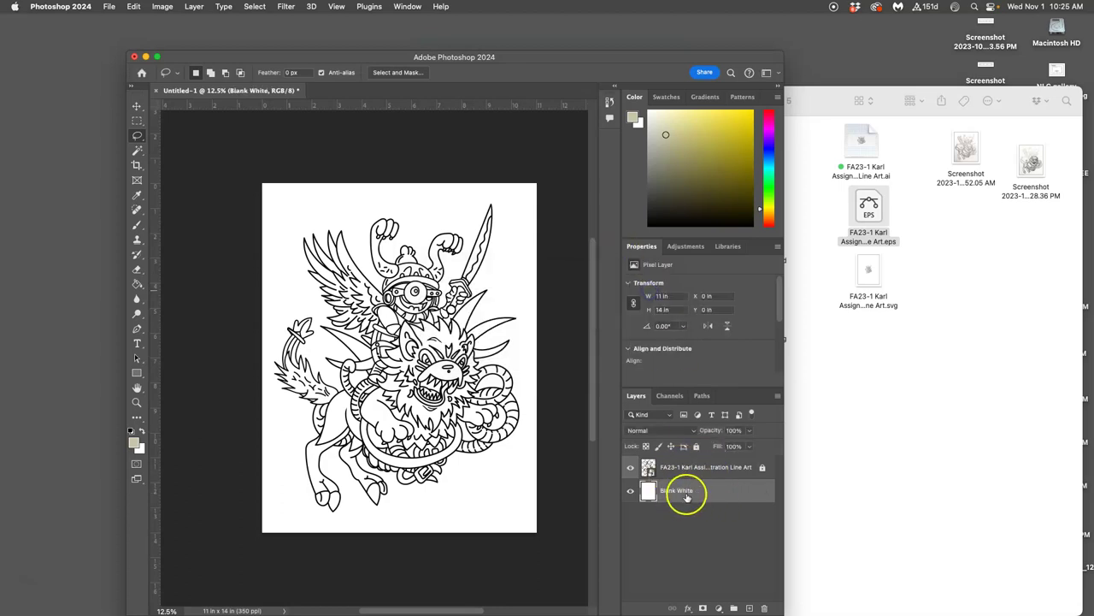
pyautogui.click(696, 447)
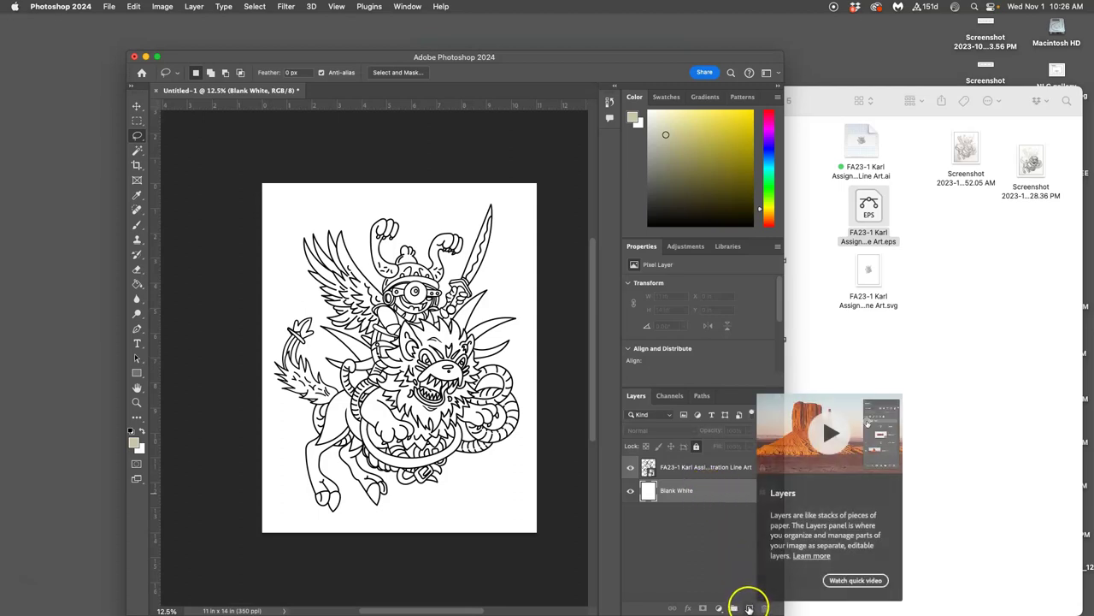
# - Add a new empty layer above Blank White and name it Local Flat Color
pyautogui.click(749, 607)
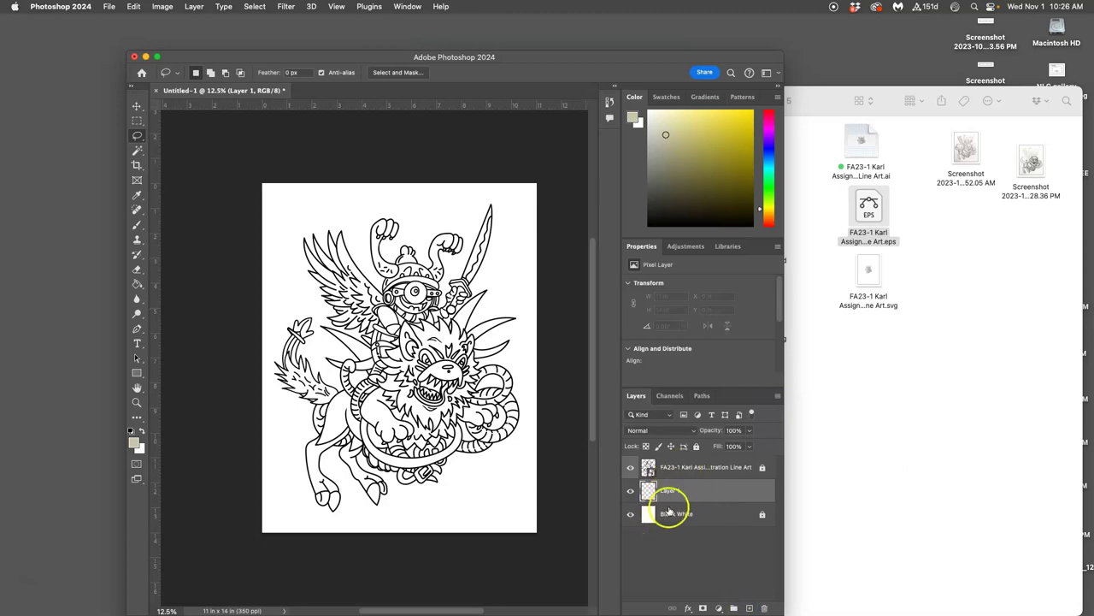
pyautogui.click(632, 467)
pyautogui.click(632, 467)
pyautogui.doubleClick(670, 490)
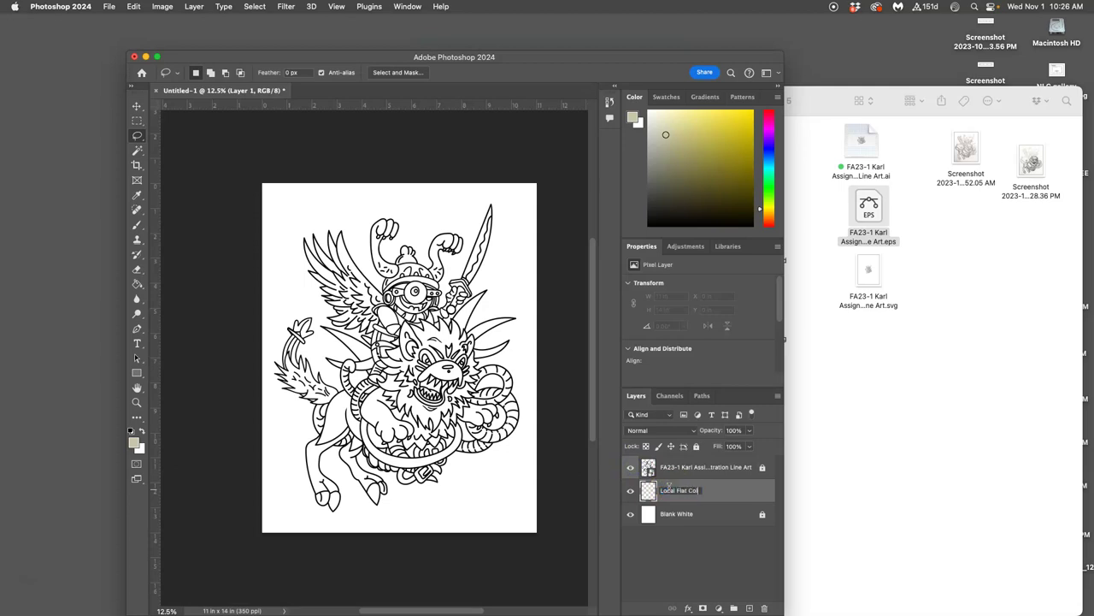
pyautogui.click(696, 488)
pyautogui.click(745, 492)
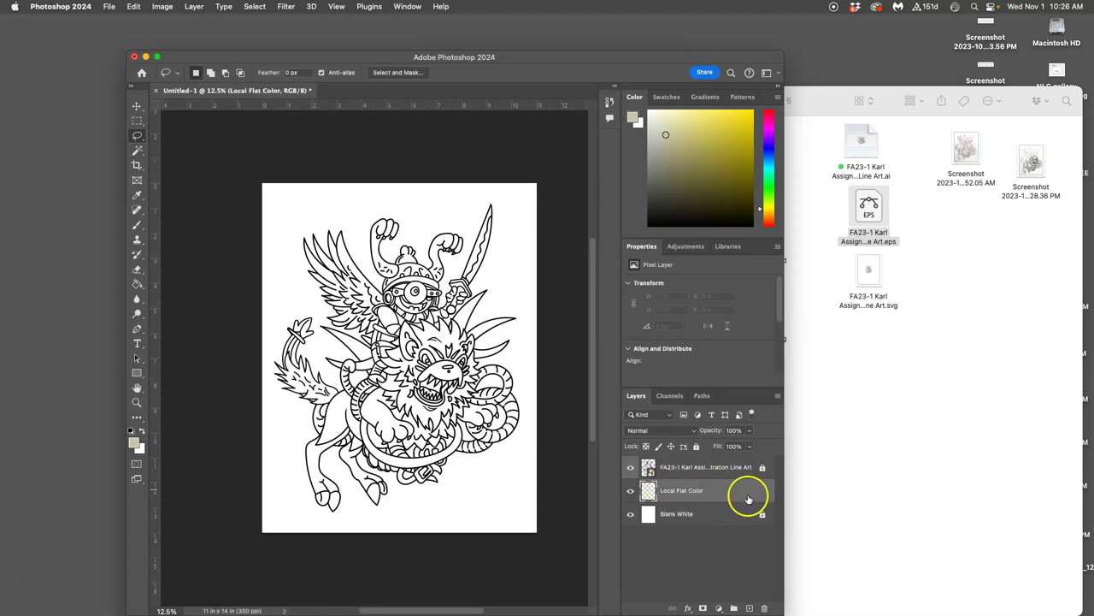
# - Rename the Local Flat Color layer to Flatting
pyautogui.click(700, 490)
pyautogui.click(706, 490)
pyautogui.moveTo(707, 490); pyautogui.dragTo(651, 490)
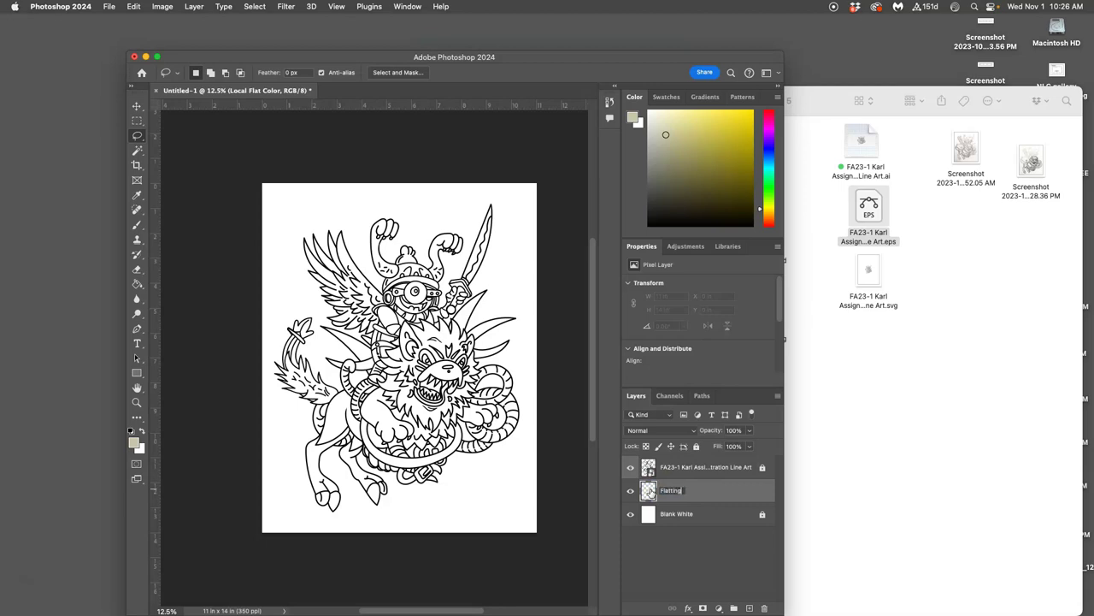
pyautogui.write('Flatting')
pyautogui.click(761, 490)
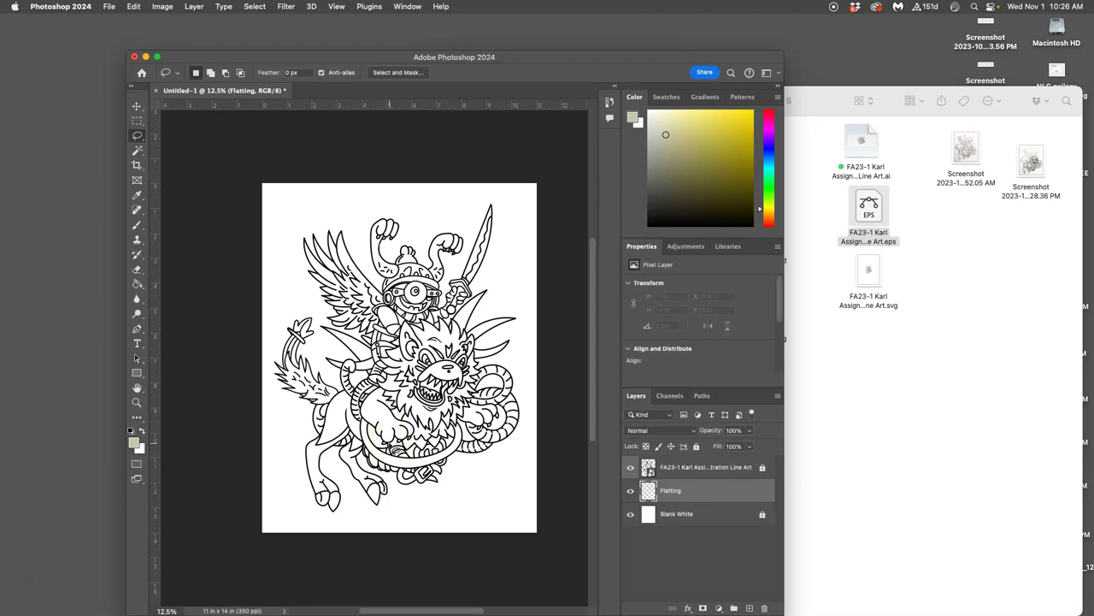
# - In Chrome, go from Canvas course Home to Assignments and open 'An Exhaustive Explanation of Digital Coloring' under Assignment #5
pyautogui.moveTo(15, 342)
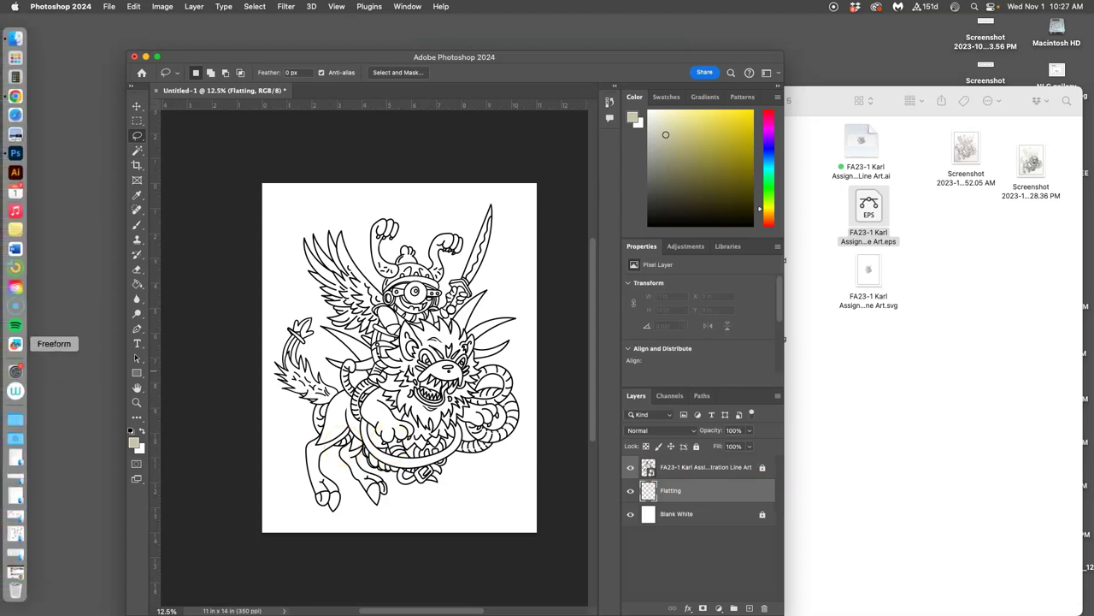
pyautogui.click(16, 95)
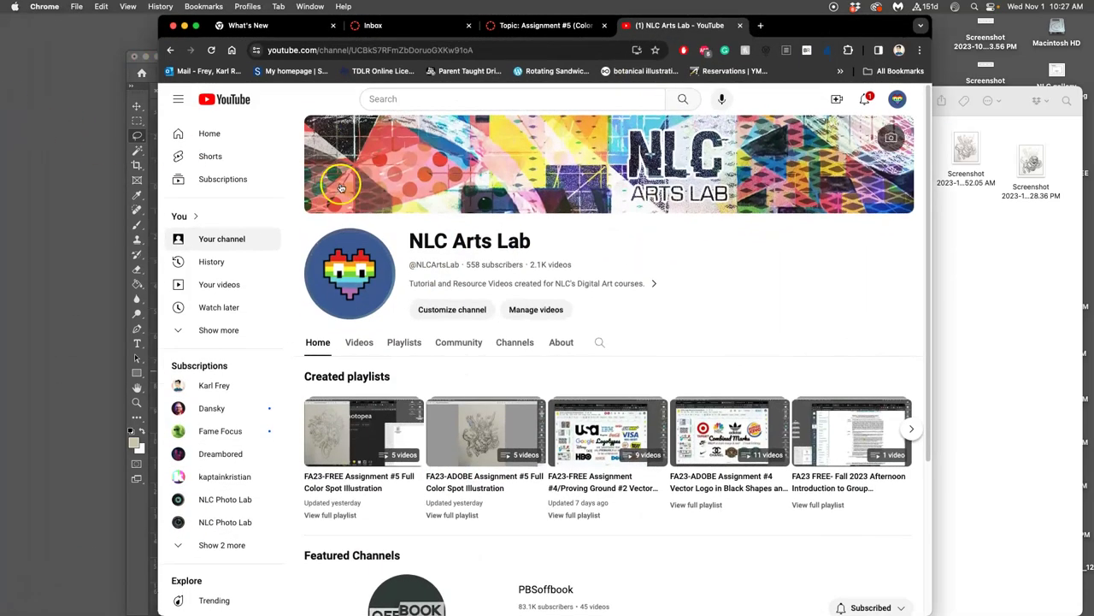
pyautogui.moveTo(831, 25); pyautogui.dragTo(830, 52)
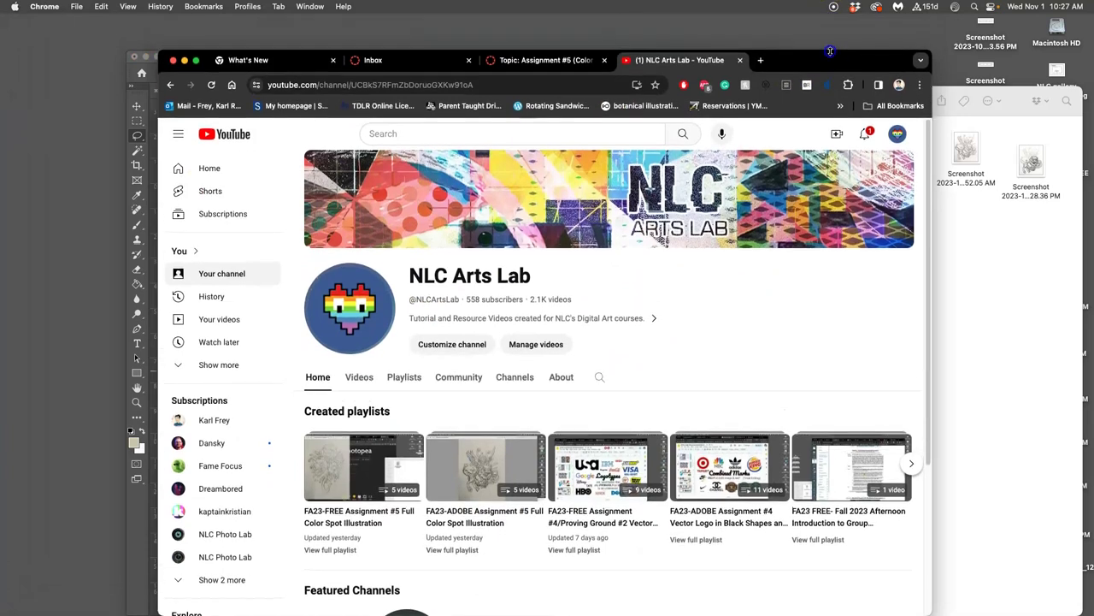
pyautogui.click(526, 62)
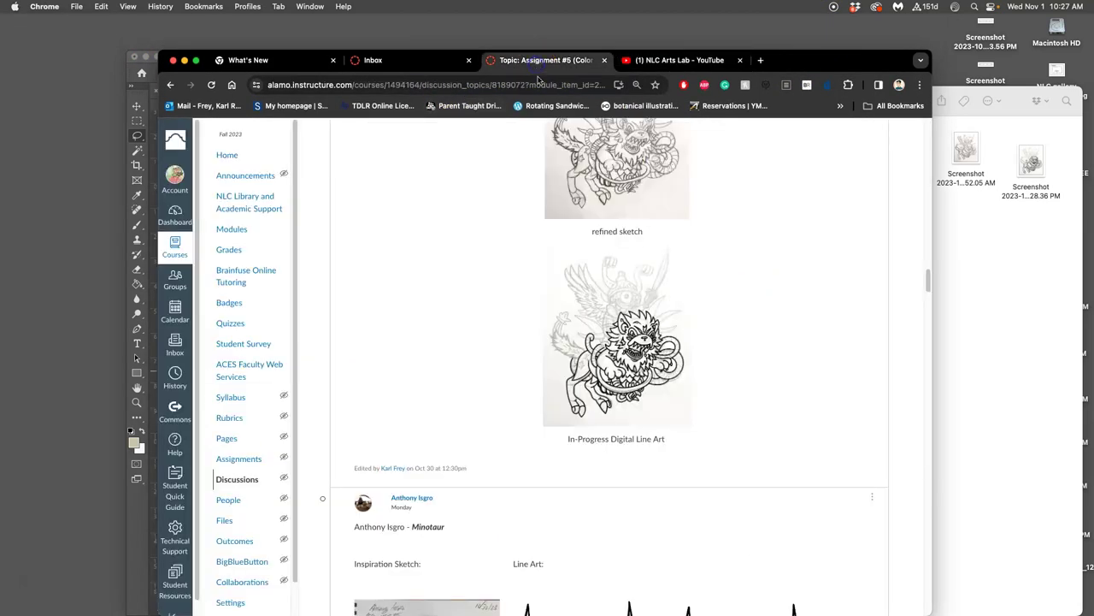
pyautogui.click(228, 159)
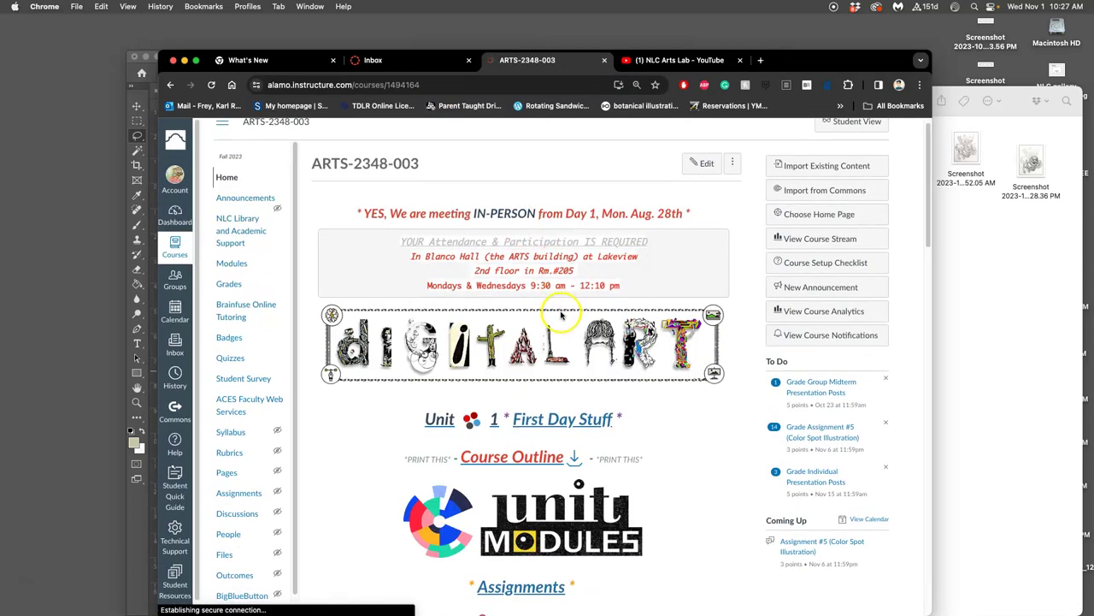
pyautogui.scroll(-3, 539, 462)
pyautogui.click(533, 472)
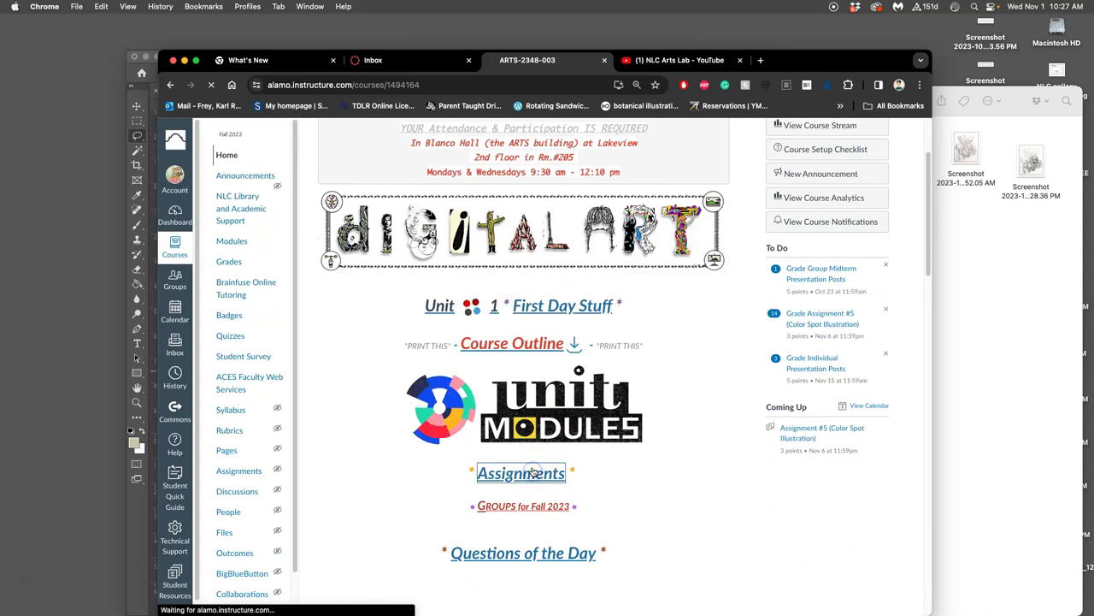
pyautogui.scroll(-20, 575, 442)
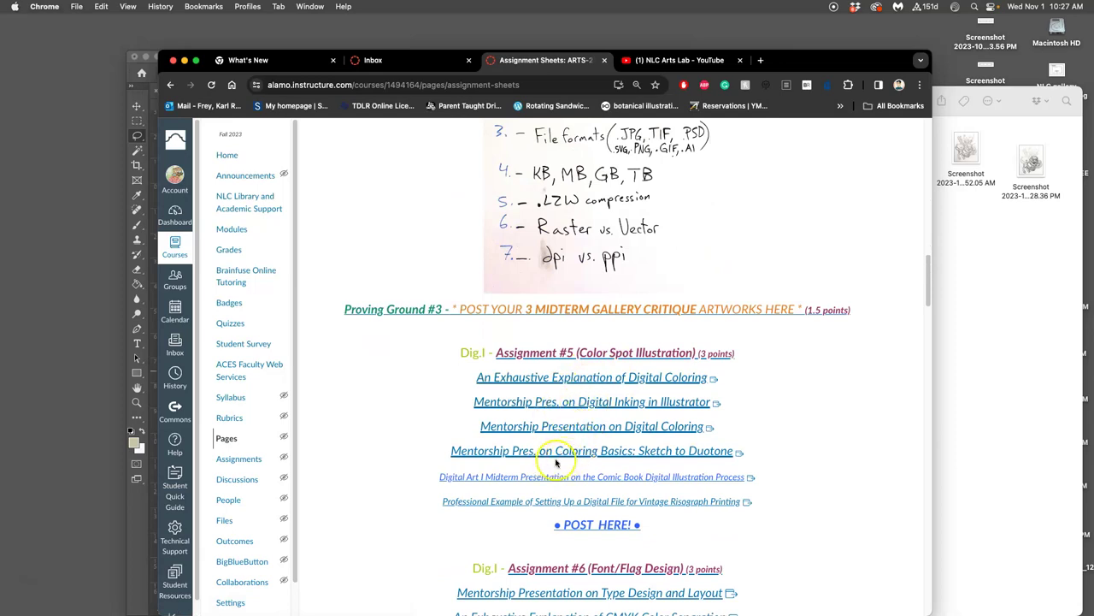
pyautogui.click(578, 379)
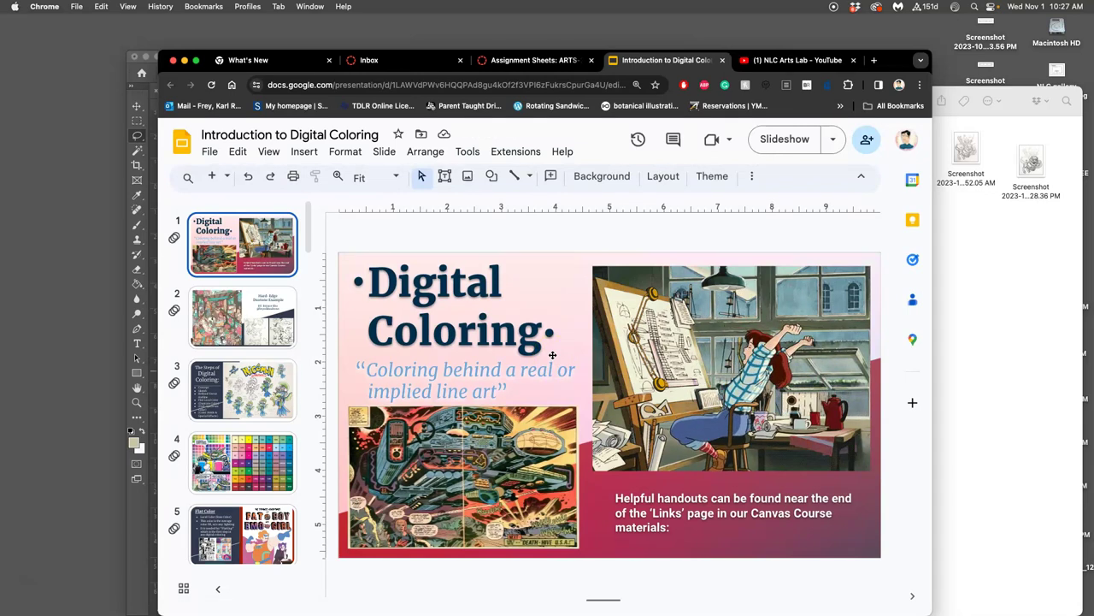
# - Look over slides 2 and 3, then return to the title slide
pyautogui.click(270, 334)
pyautogui.click(265, 376)
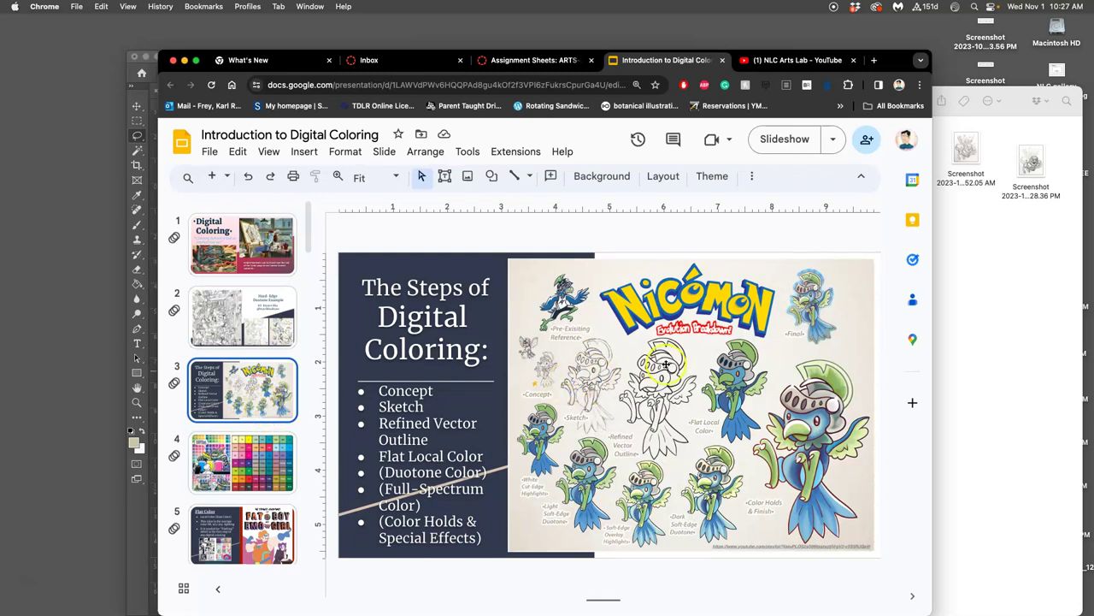
pyautogui.click(278, 308)
pyautogui.click(261, 245)
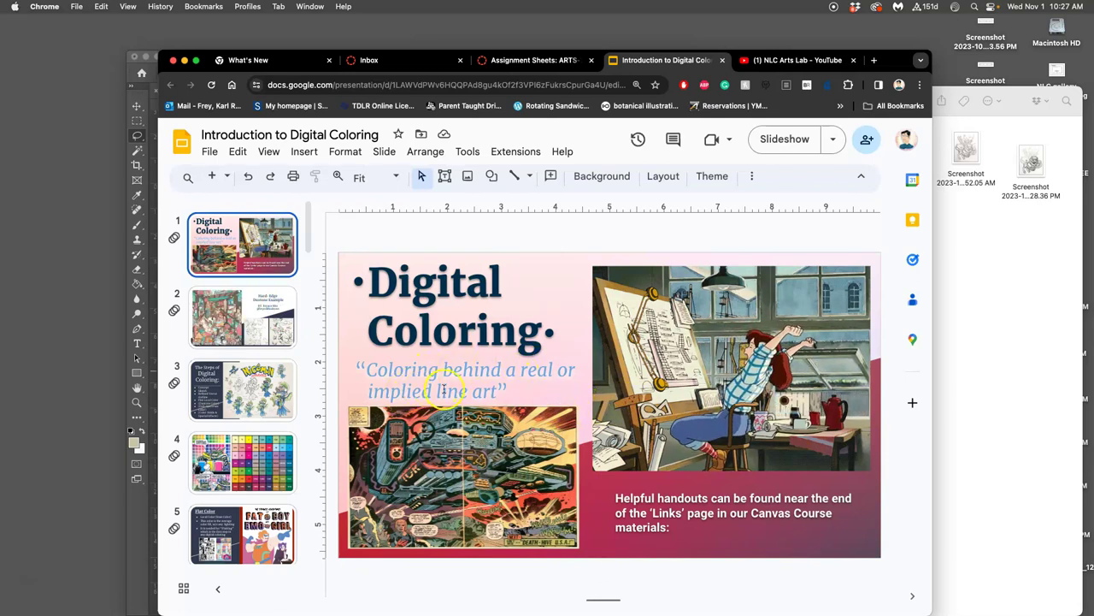
# - Delete 'a' from the title slide's subtitle so it reads 'Coloring behind real or implied line art'
pyautogui.click(483, 392)
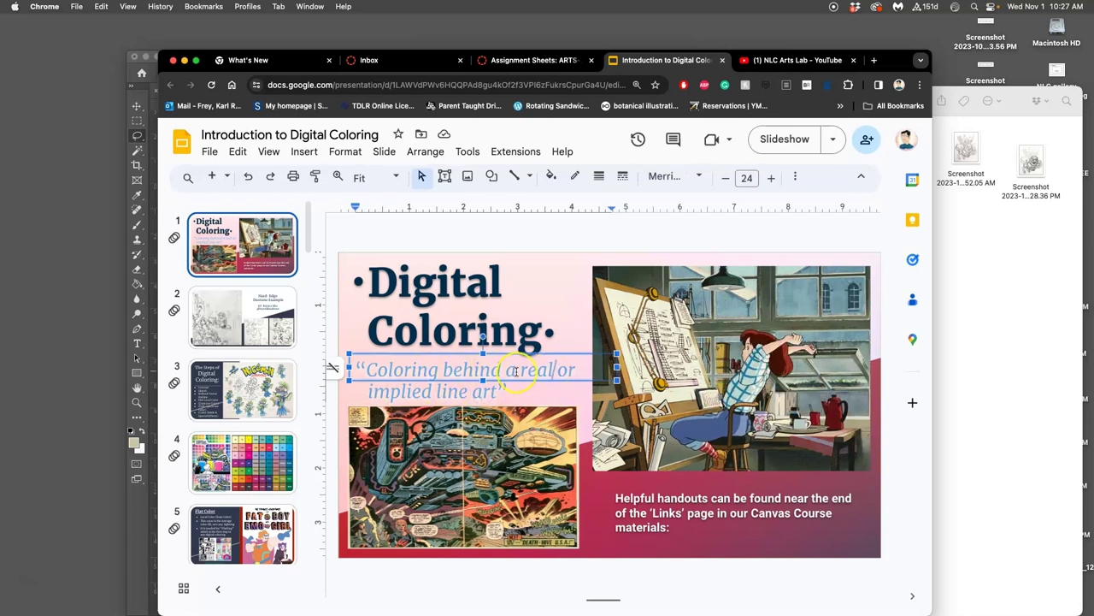
pyautogui.moveTo(516, 371); pyautogui.dragTo(501, 366)
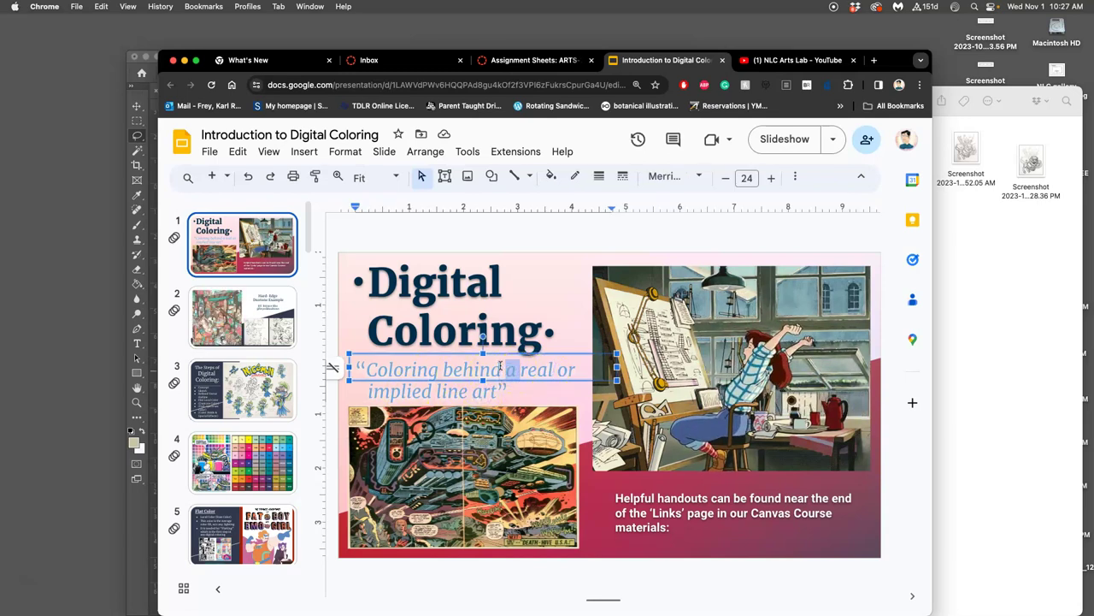
pyautogui.press('BackSpace')
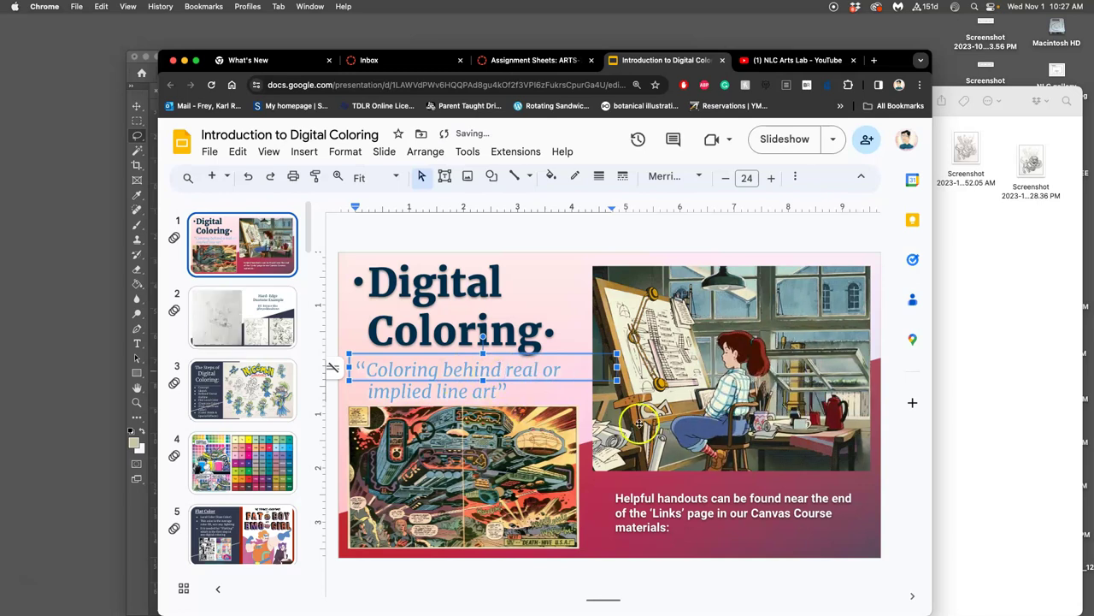
pyautogui.click(855, 402)
# - Step from the title slide through Hard-Edge Duotone Example to The Steps of Digital Coloring
pyautogui.click(244, 390)
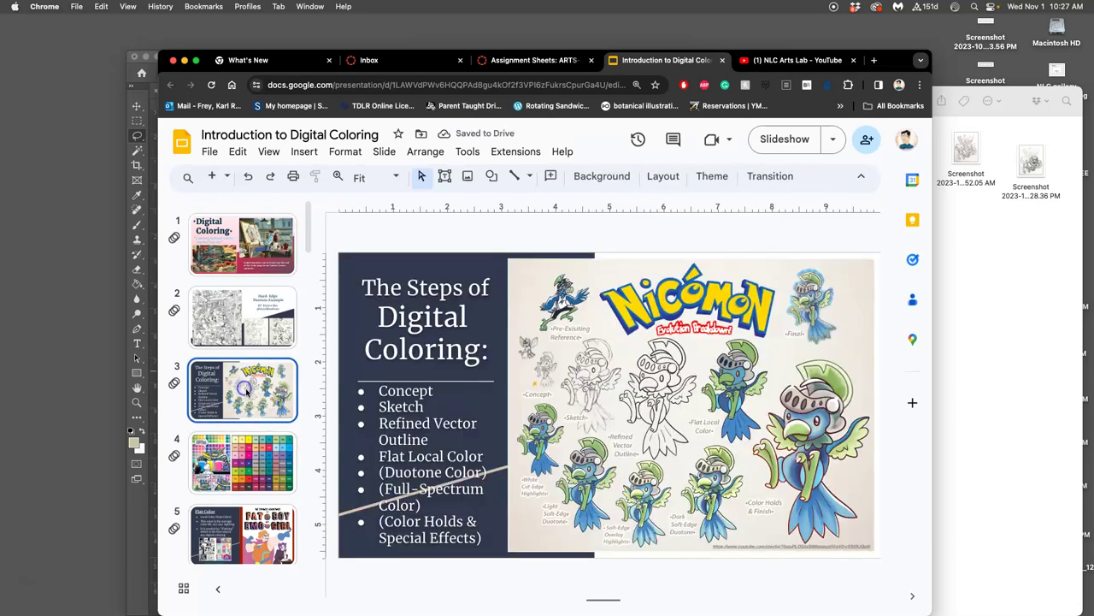
pyautogui.click(275, 257)
pyautogui.press('Down')
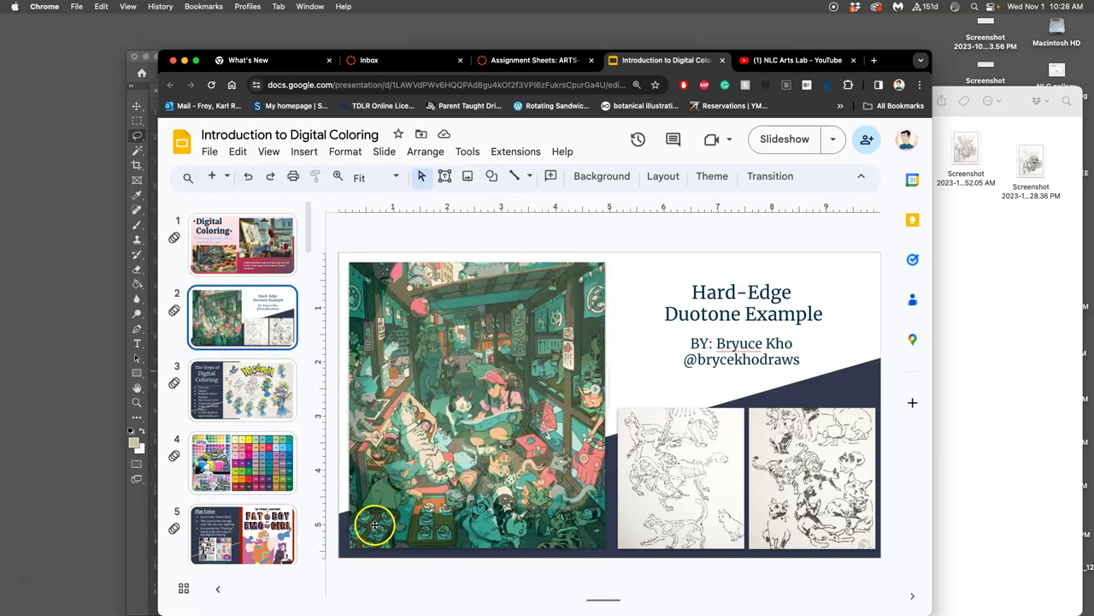
pyautogui.press('Down')
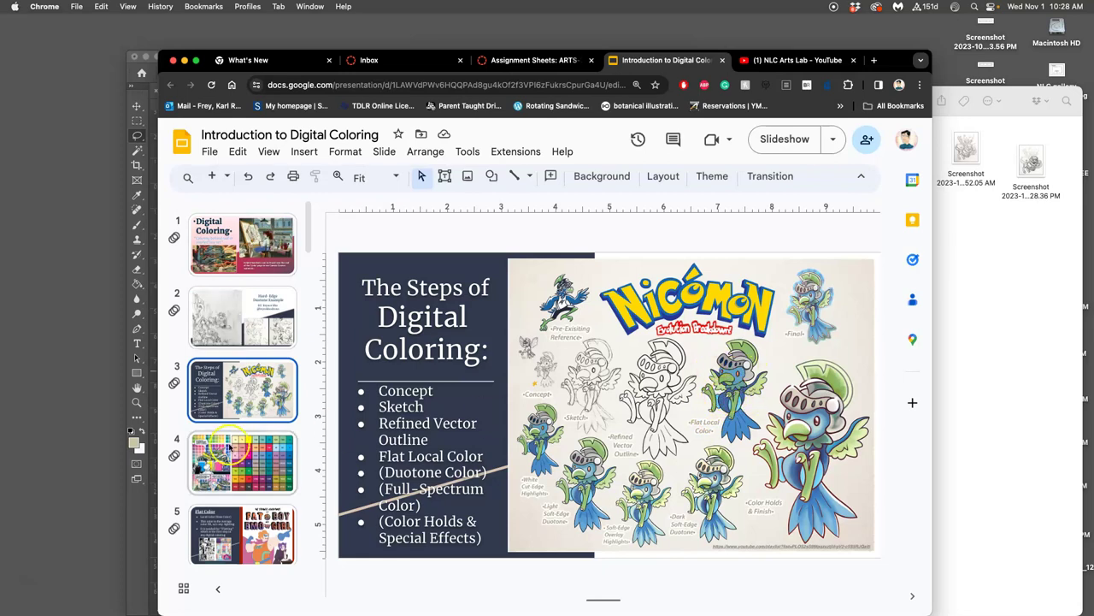
# - View slide 9, Flatting versus Local Flat Color, then slide 10, the Dave Stewart example
pyautogui.scroll(-5, 237, 445)
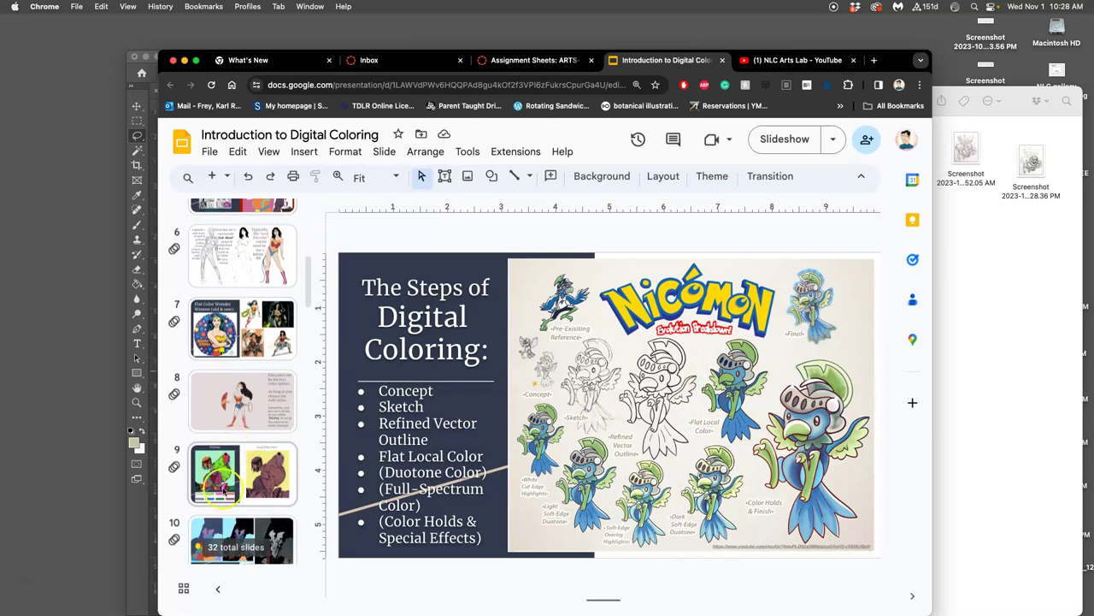
pyautogui.click(218, 483)
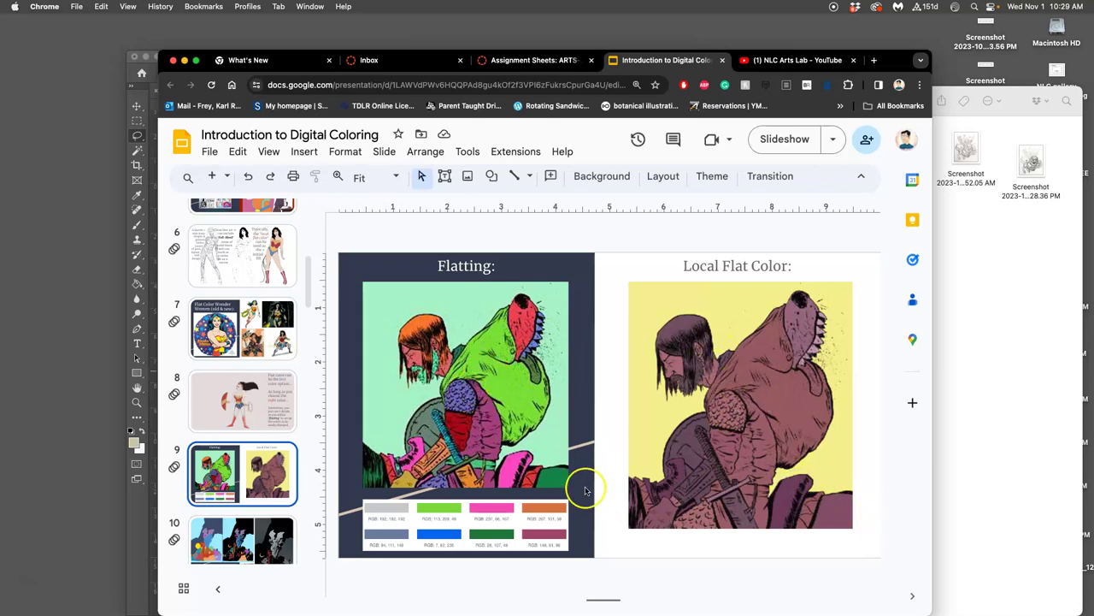
pyautogui.click(295, 534)
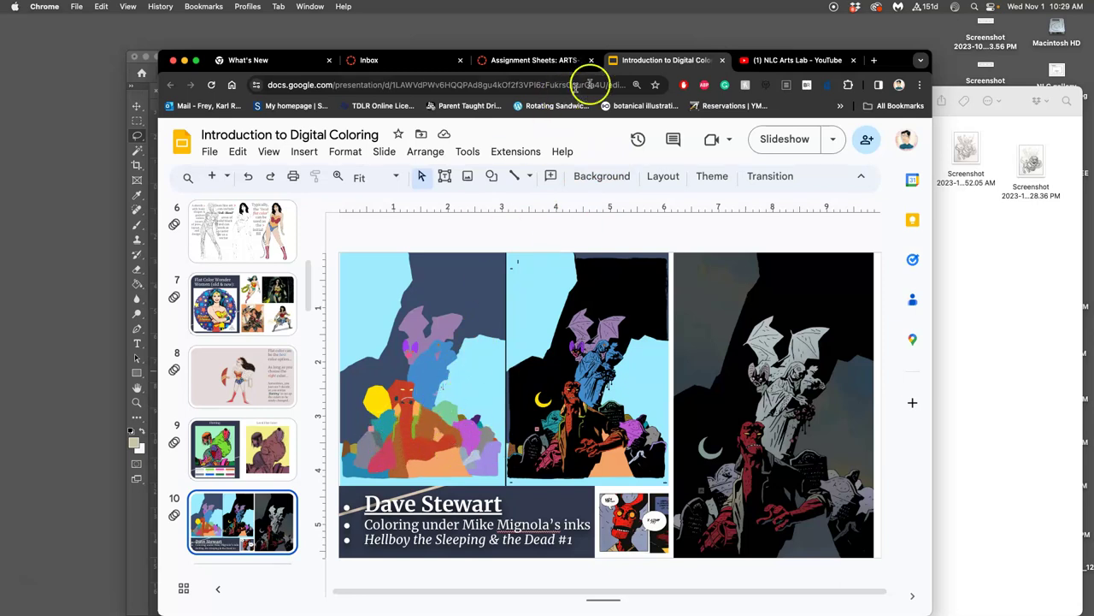
pyautogui.click(128, 68)
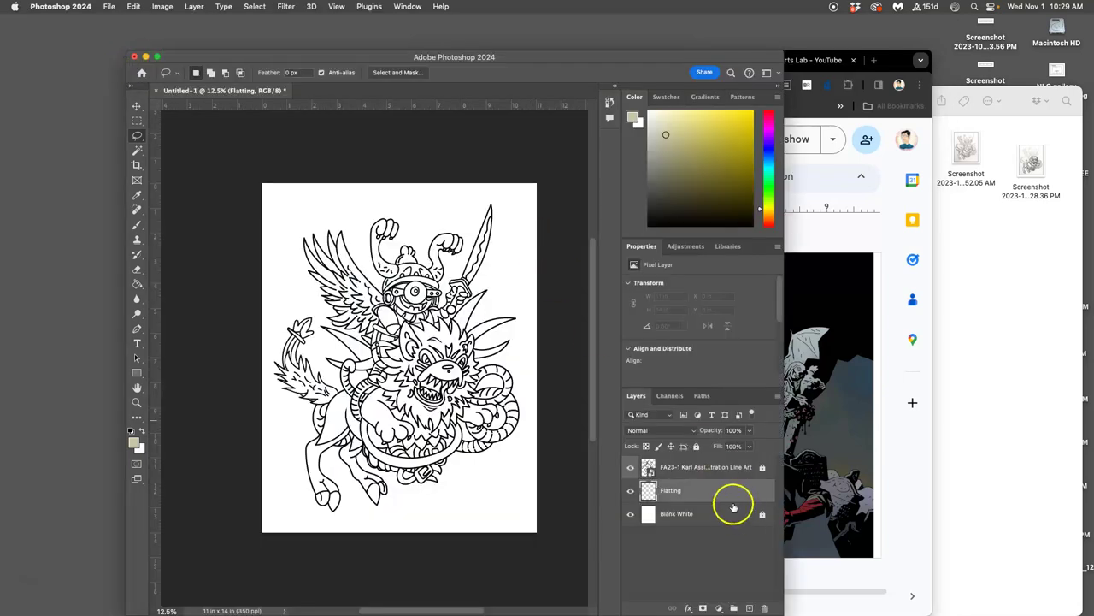
pyautogui.click(842, 427)
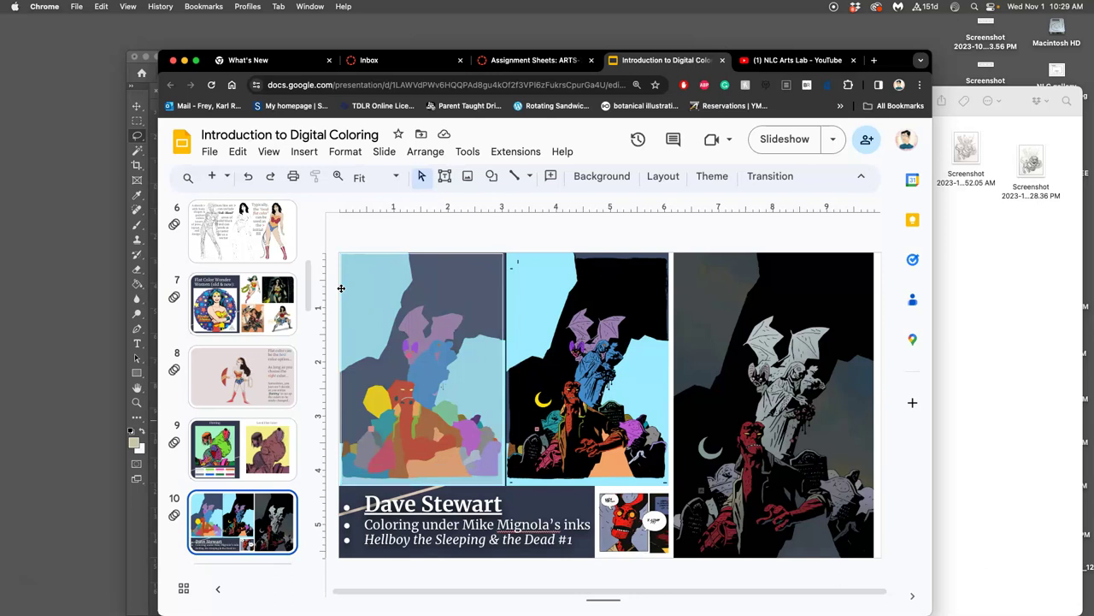
# - Show slide 4's colour-swatch chart and take a screenshot of it
pyautogui.scroll(-5, 289, 436)
pyautogui.scroll(8, 289, 436)
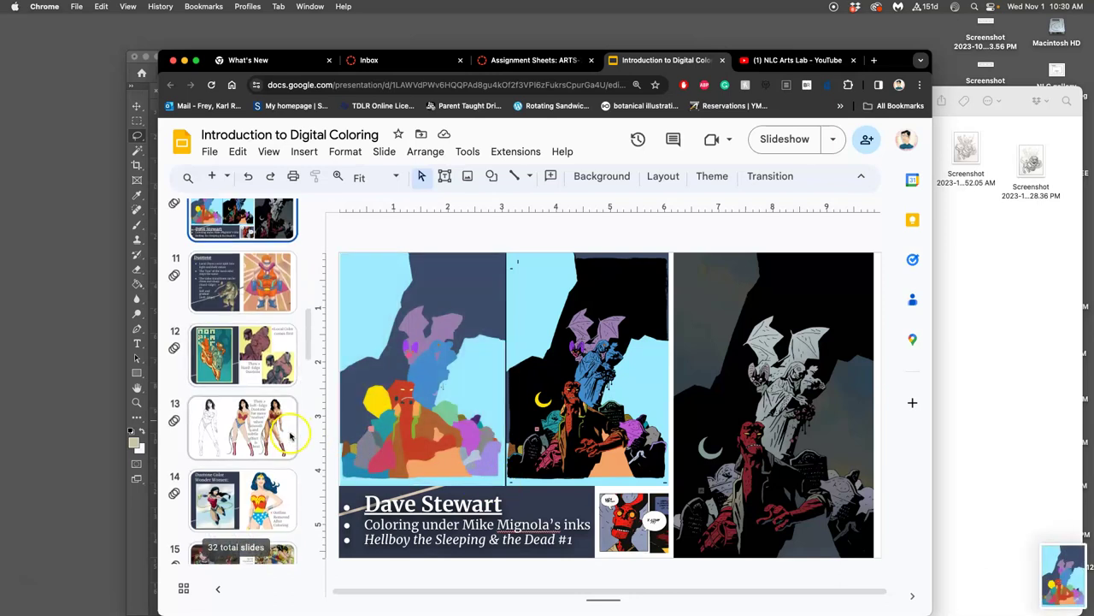
pyautogui.click(256, 321)
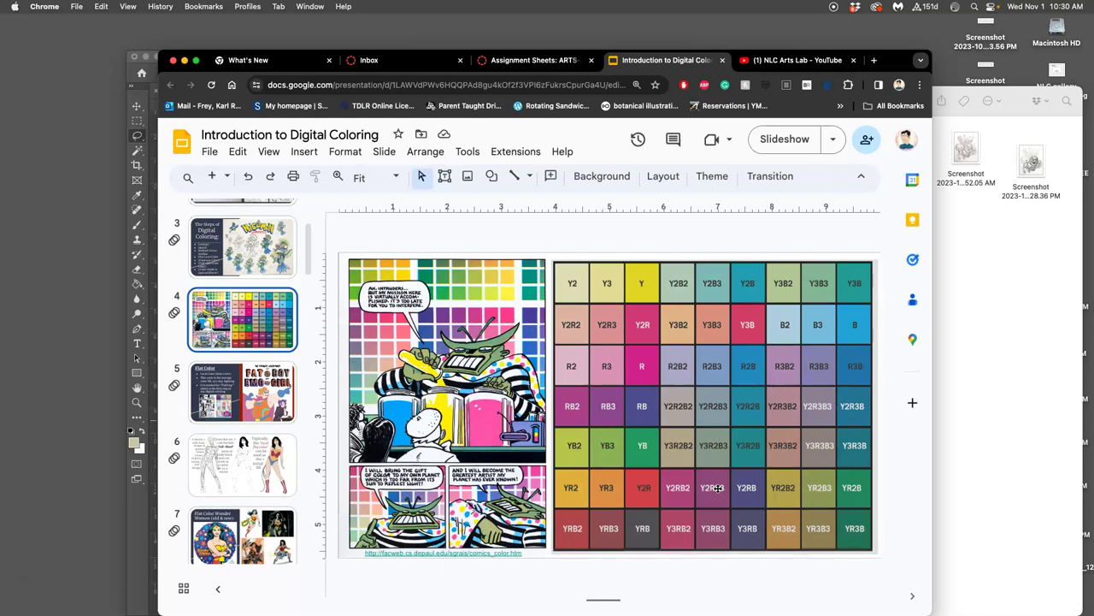
pyautogui.moveTo(874, 556); pyautogui.dragTo(873, 556)
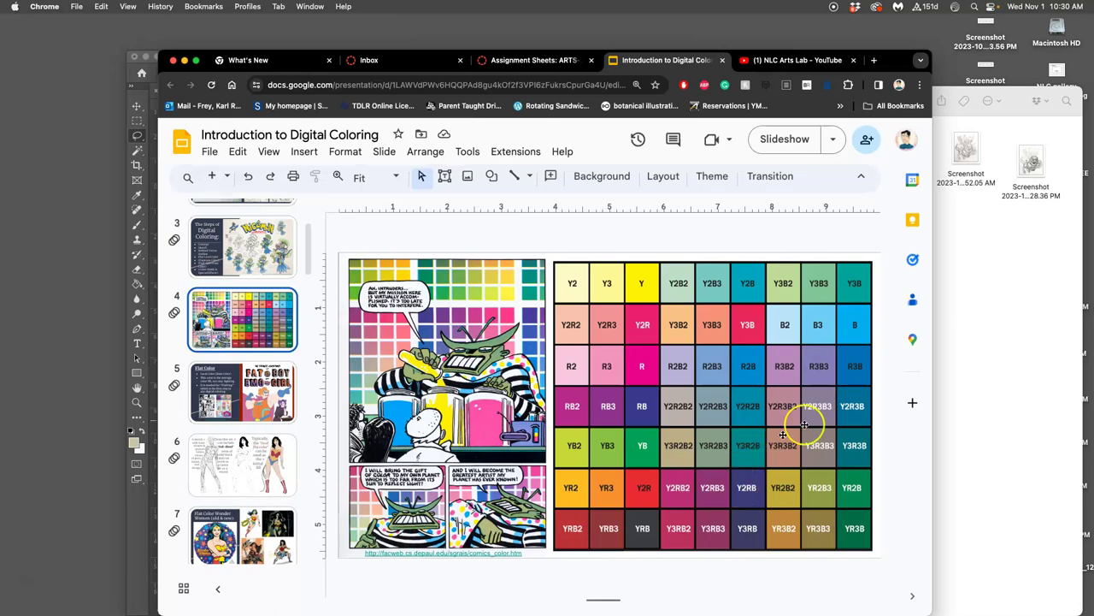
pyautogui.press('F11')
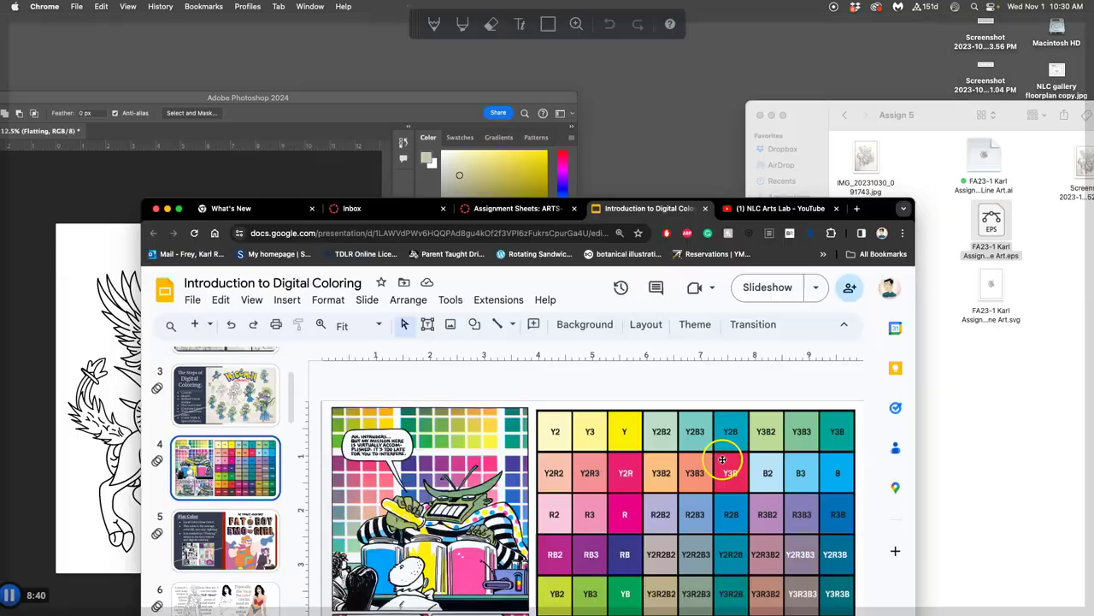
pyautogui.press('F11')
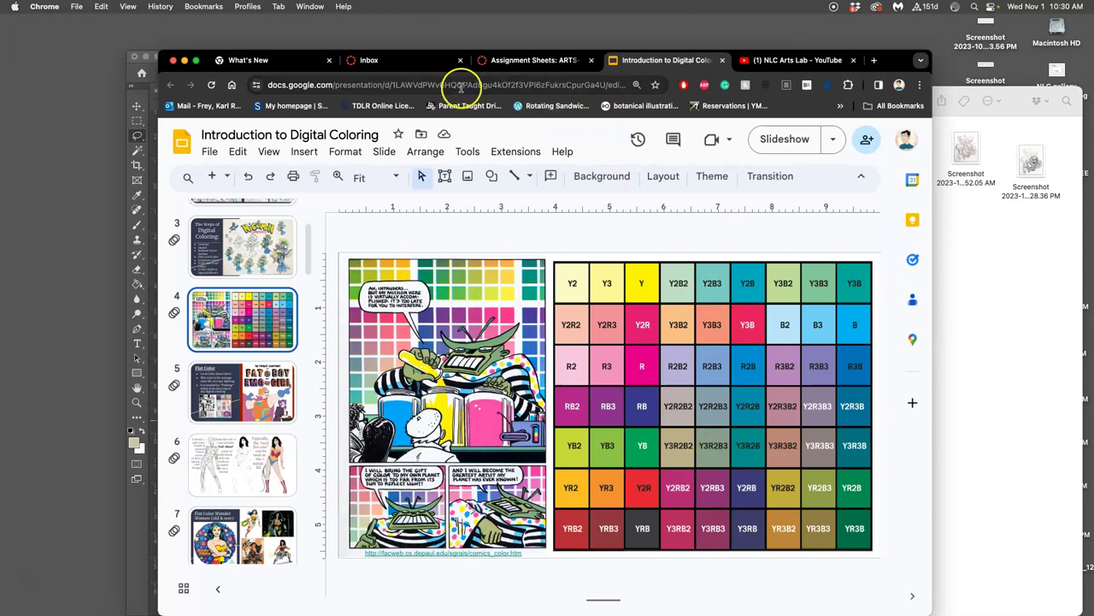
# - Open two reference screenshots from the desktop in Preview, then close both windows
pyautogui.click(142, 67)
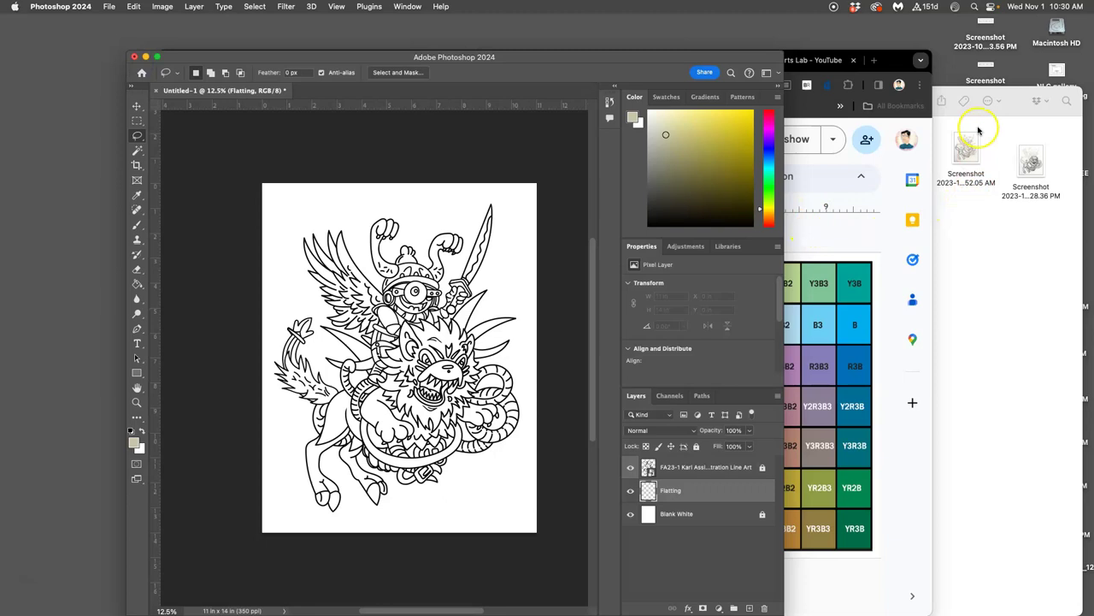
pyautogui.click(979, 110)
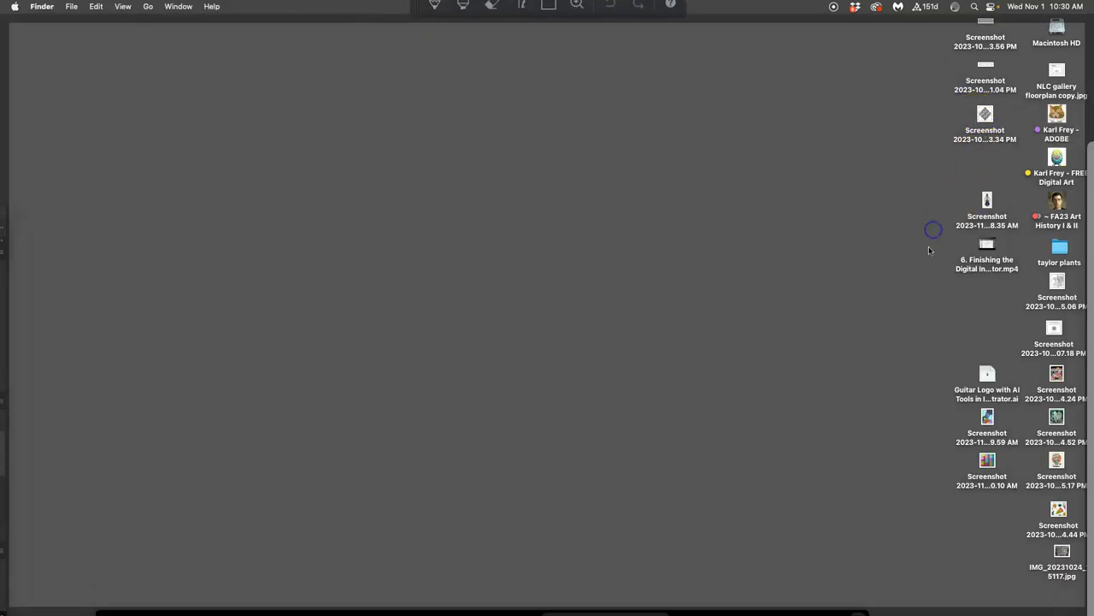
pyautogui.doubleClick(1057, 465)
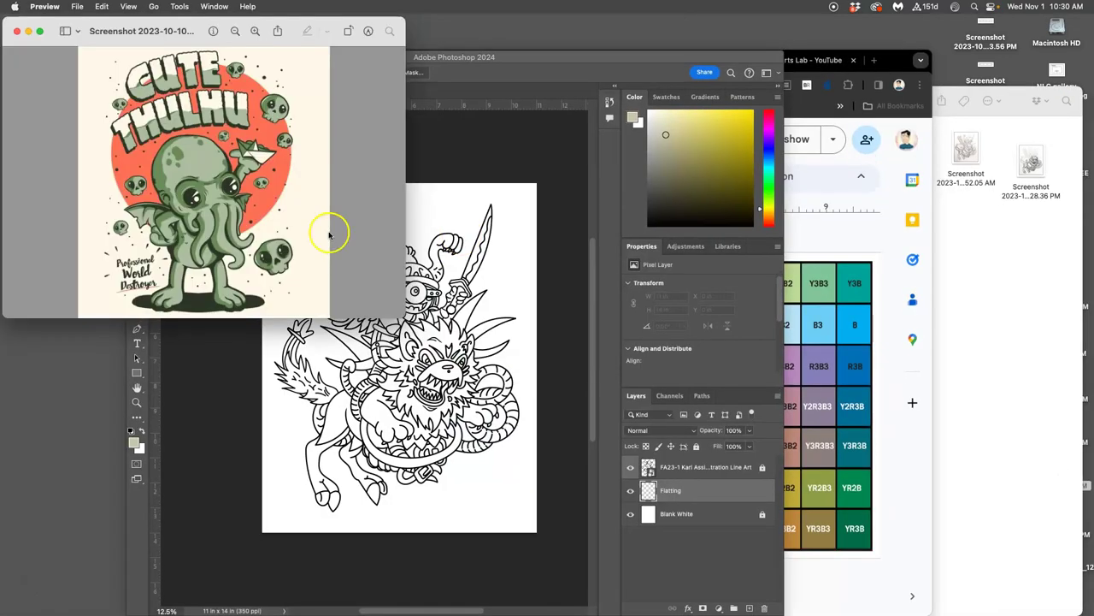
pyautogui.click(913, 301)
pyautogui.doubleClick(1057, 373)
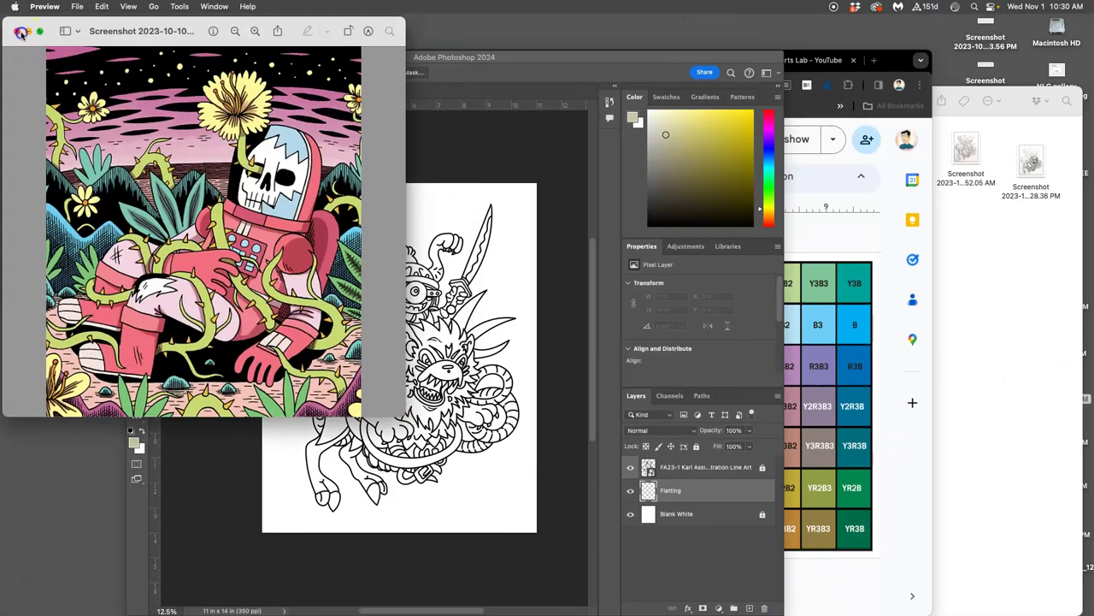
pyautogui.click(16, 31)
pyautogui.click(16, 31)
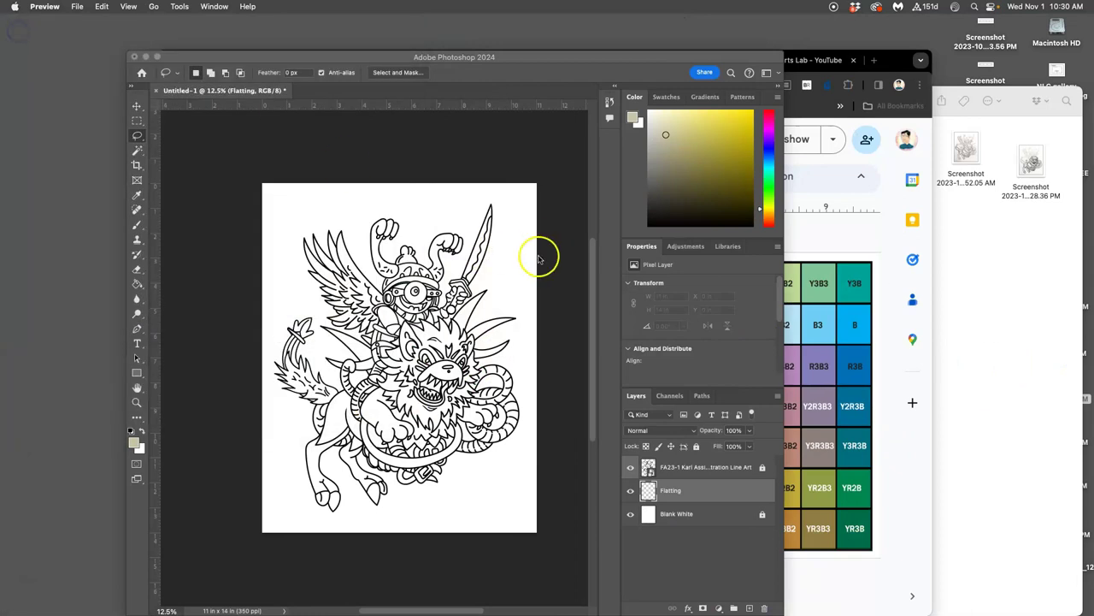
pyautogui.press('cmd+F3')
# - Place the flat-colour screenshot as a small thumbnail in the canvas's top-left corner
pyautogui.moveTo(989, 407); pyautogui.dragTo(311, 201)
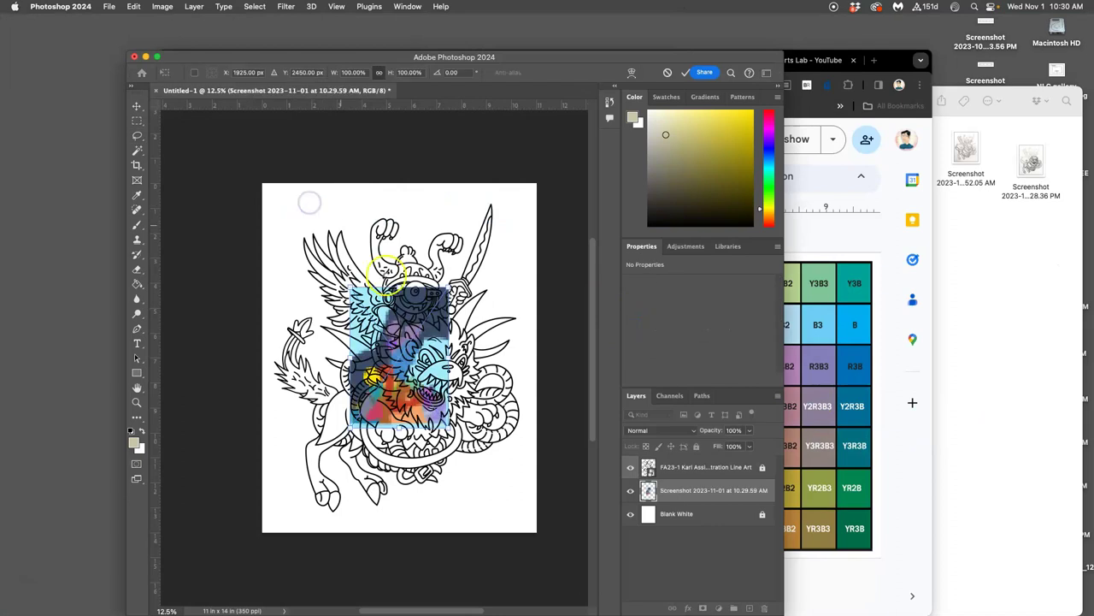
pyautogui.moveTo(416, 322); pyautogui.dragTo(327, 216)
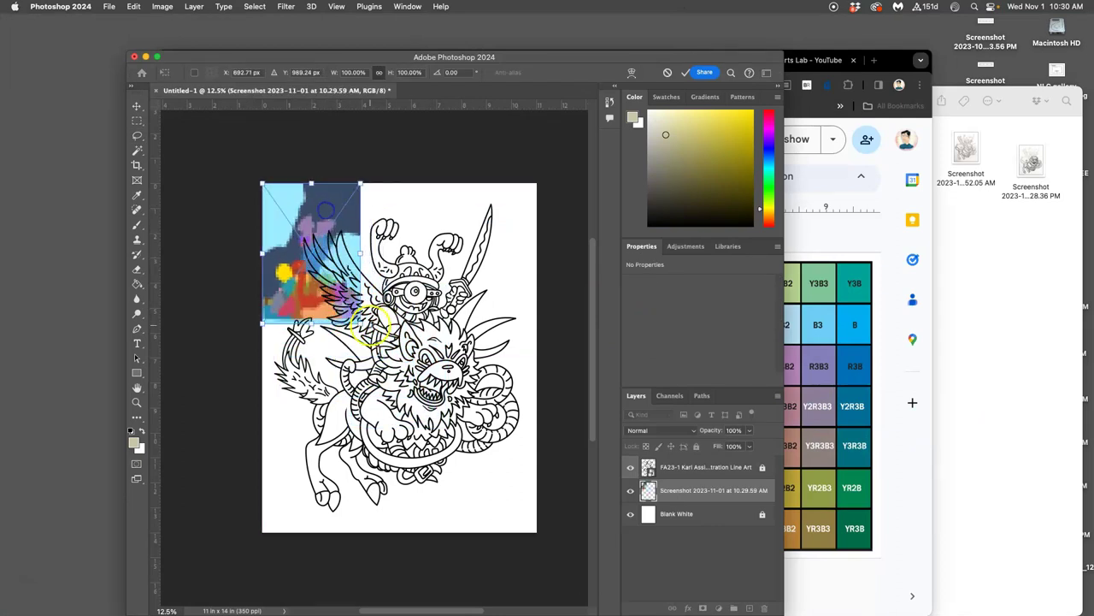
pyautogui.moveTo(359, 322)
pyautogui.mouseDown()
pyautogui.moveTo(347, 264)
pyautogui.moveTo(301, 238)
pyautogui.mouseUp()
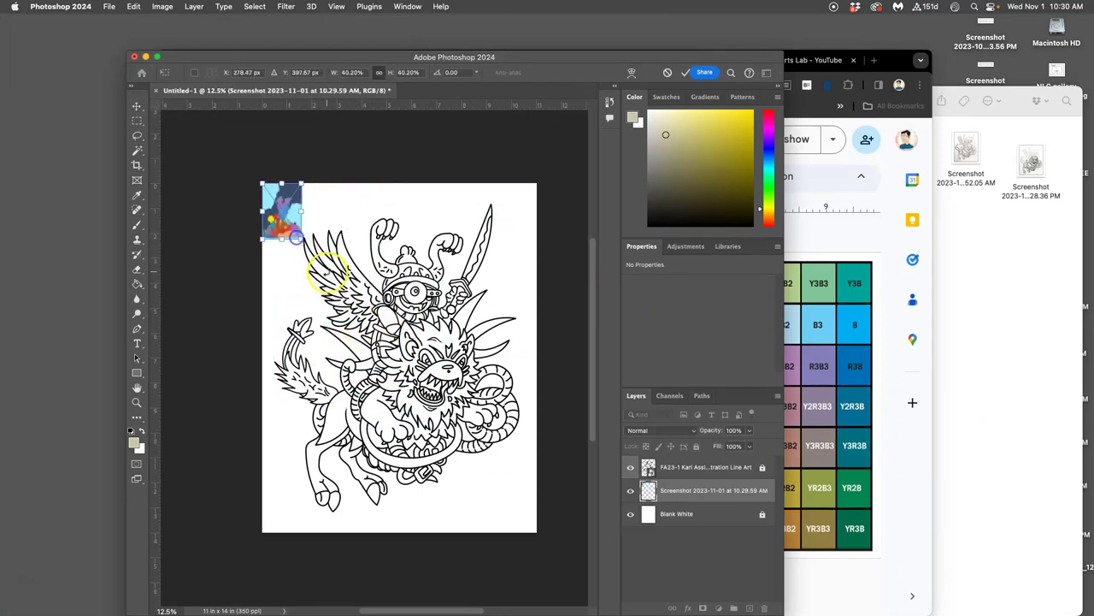
pyautogui.press('Return')
pyautogui.press('l')
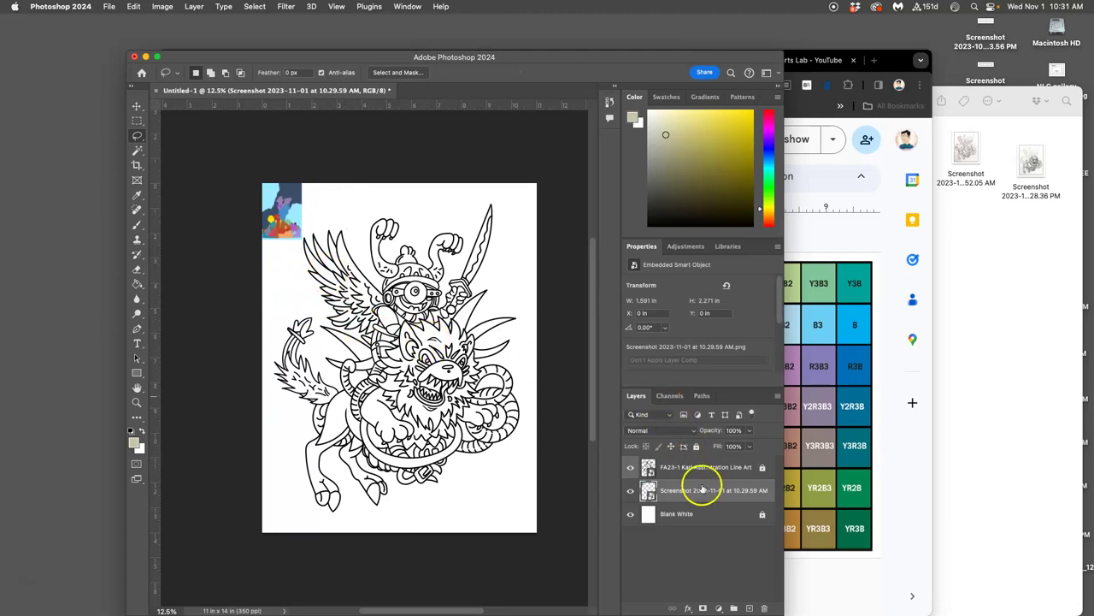
# - Place the colour chart screenshot, shrunk into the canvas's bottom-right corner
pyautogui.press('F11')
pyautogui.moveTo(990, 457); pyautogui.dragTo(498, 380)
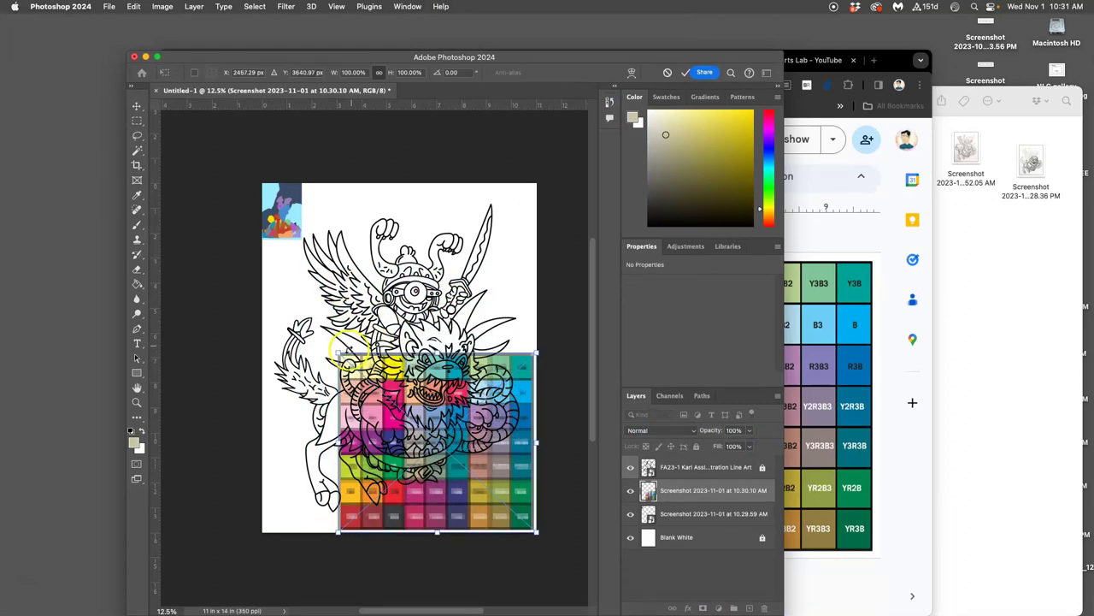
pyautogui.moveTo(340, 352); pyautogui.dragTo(446, 477)
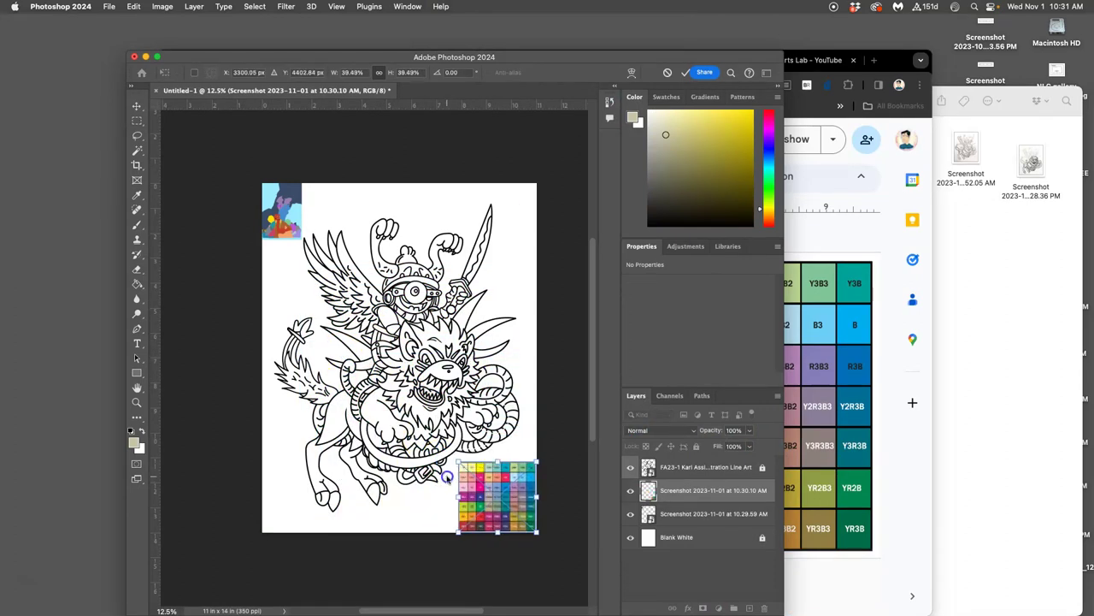
pyautogui.press('Return')
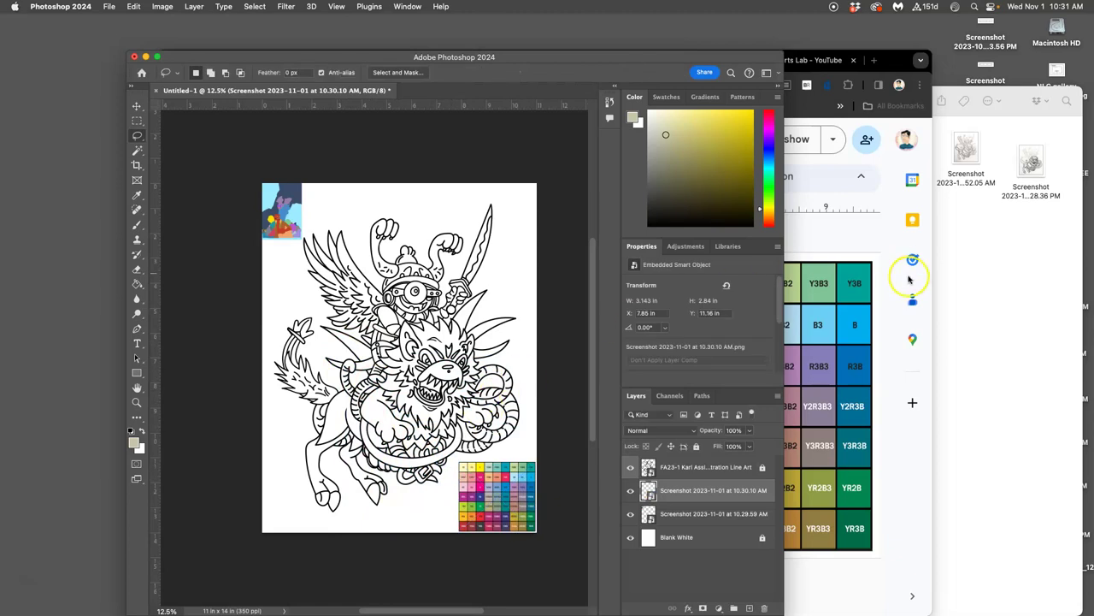
# - Place the illustration screenshot in the bottom-left corner and select all three reference layers
pyautogui.click(1086, 335)
pyautogui.moveTo(1058, 372); pyautogui.dragTo(468, 323)
pyautogui.moveTo(382, 437); pyautogui.dragTo(340, 500)
pyautogui.moveTo(453, 306)
pyautogui.mouseDown()
pyautogui.moveTo(369, 417)
pyautogui.moveTo(294, 470)
pyautogui.mouseUp()
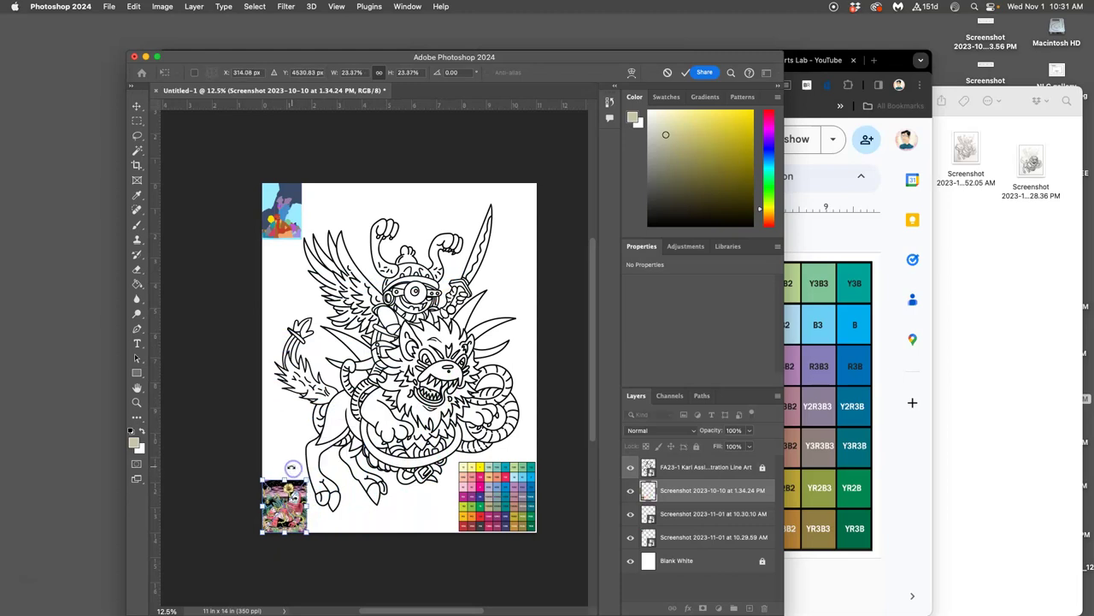
pyautogui.press('Return')
pyautogui.press('l')
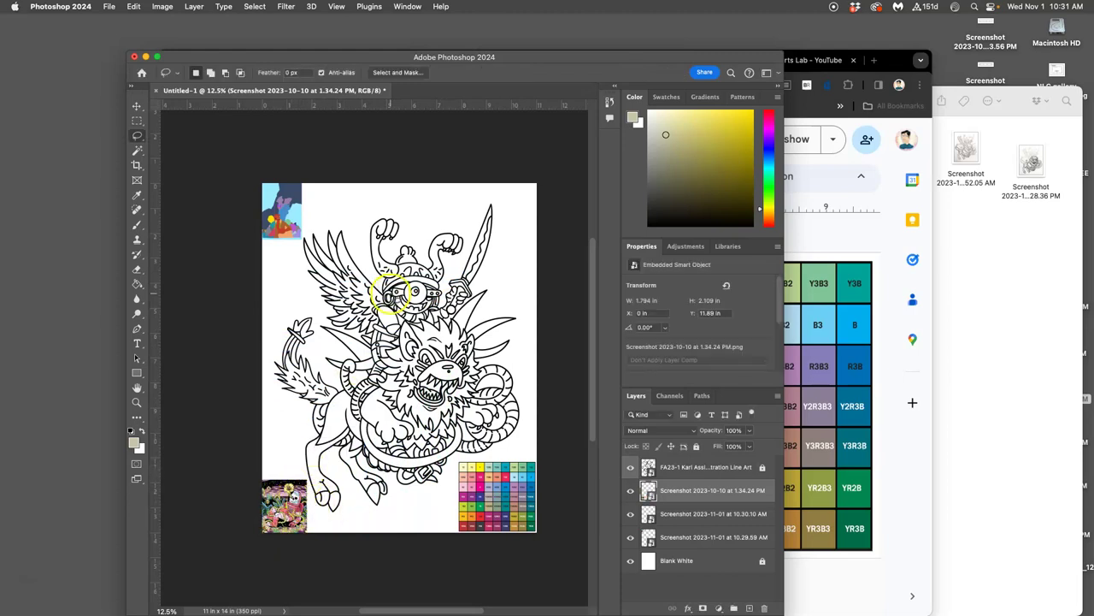
pyautogui.scroll(-1, 407, 295)
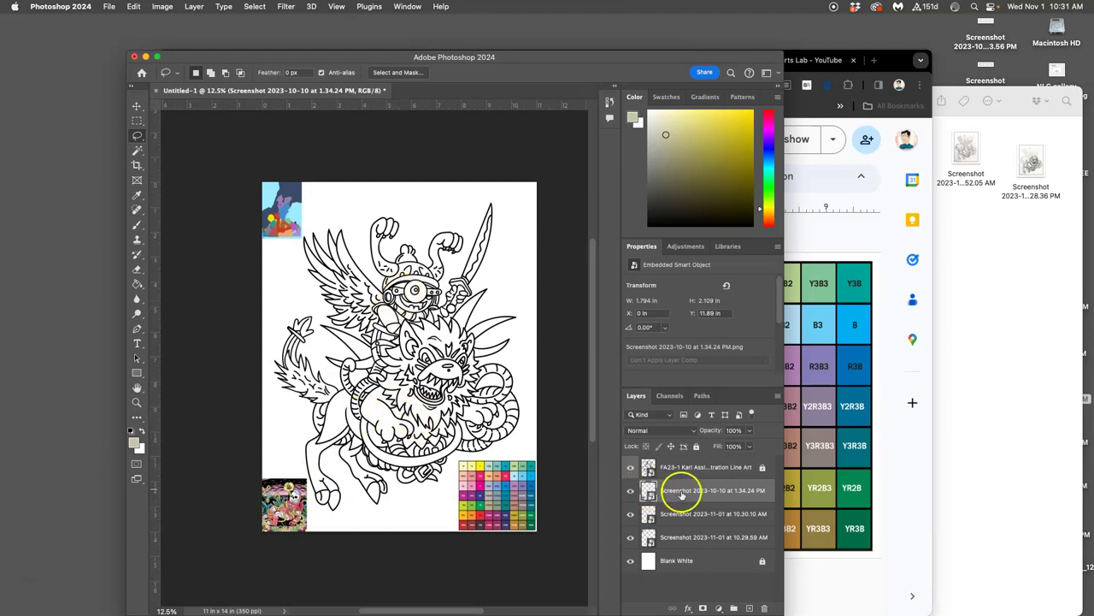
pyautogui.keyDown('shift'); pyautogui.click(687, 536); pyautogui.keyUp('shift')
# - Merge the three reference images into one layer named Color Reference
pyautogui.hotkey('ctrl', 'e')
pyautogui.click(630, 491)
pyautogui.click(631, 492)
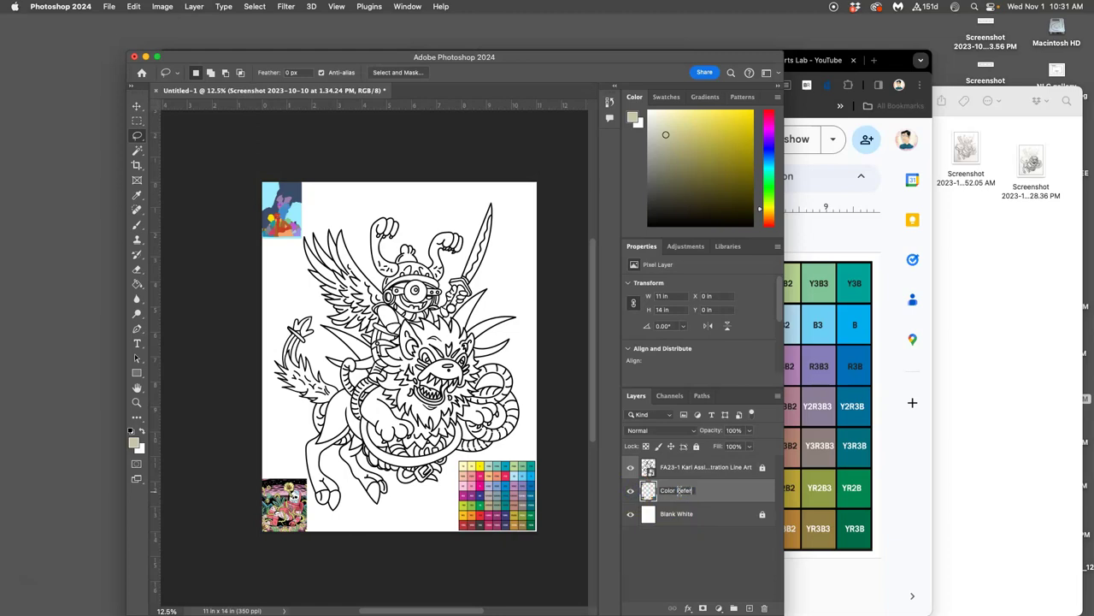
pyautogui.press('Return')
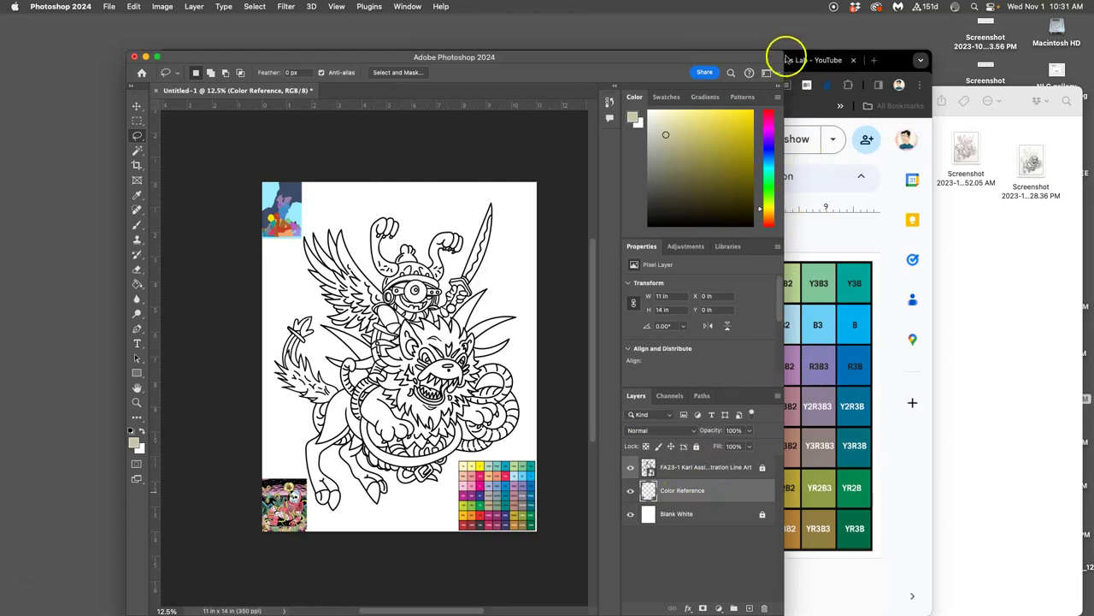
# - Widen the Photoshop window and add a new empty layer named Flat Color
pyautogui.moveTo(781, 49); pyautogui.dragTo(1077, 44)
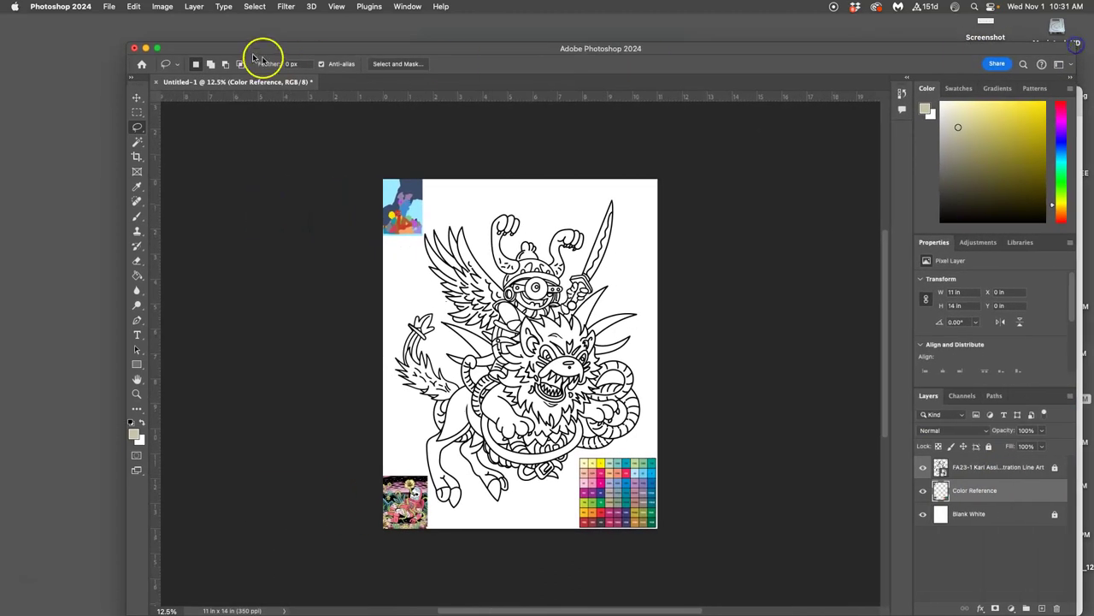
pyautogui.moveTo(127, 43); pyautogui.dragTo(6, 32)
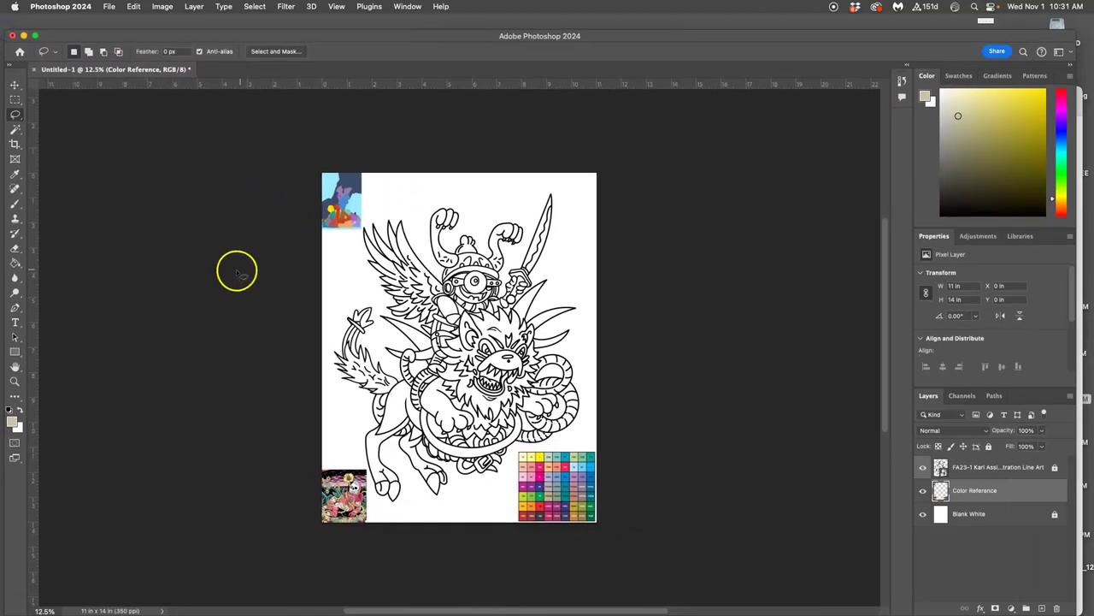
pyautogui.click(15, 175)
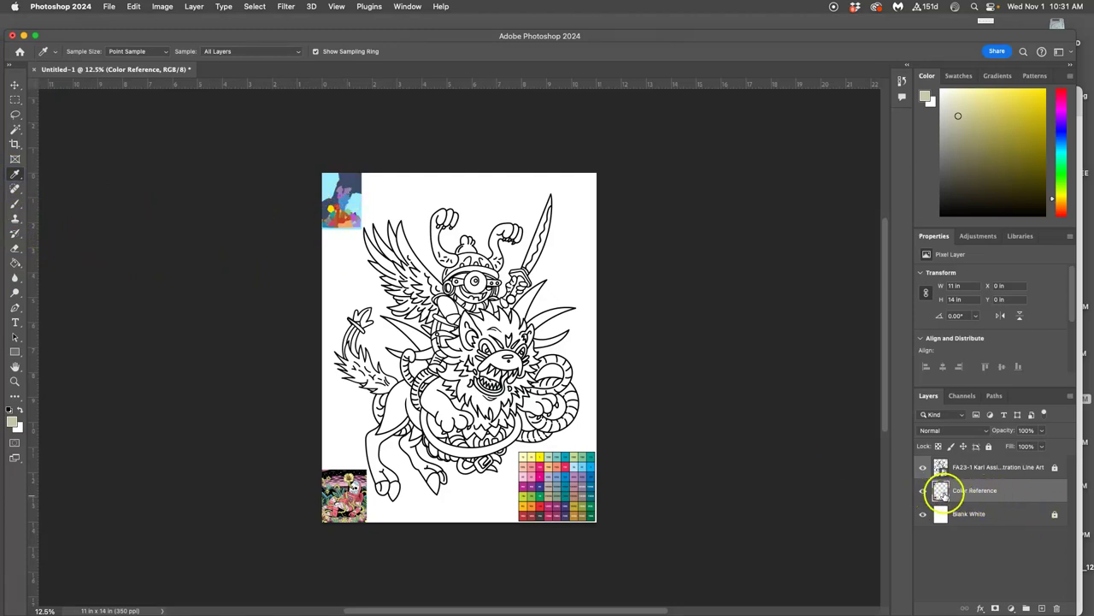
pyautogui.click(1042, 608)
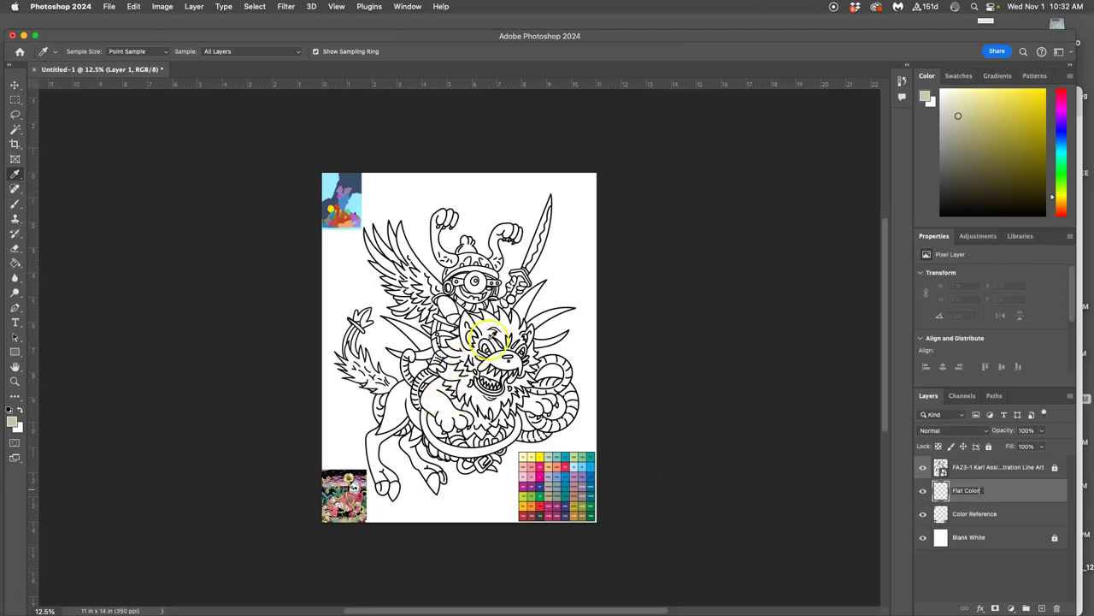
pyautogui.click(969, 475)
# - Eyedrop orange from the colour reference thumbnail
pyautogui.doubleClick(966, 468)
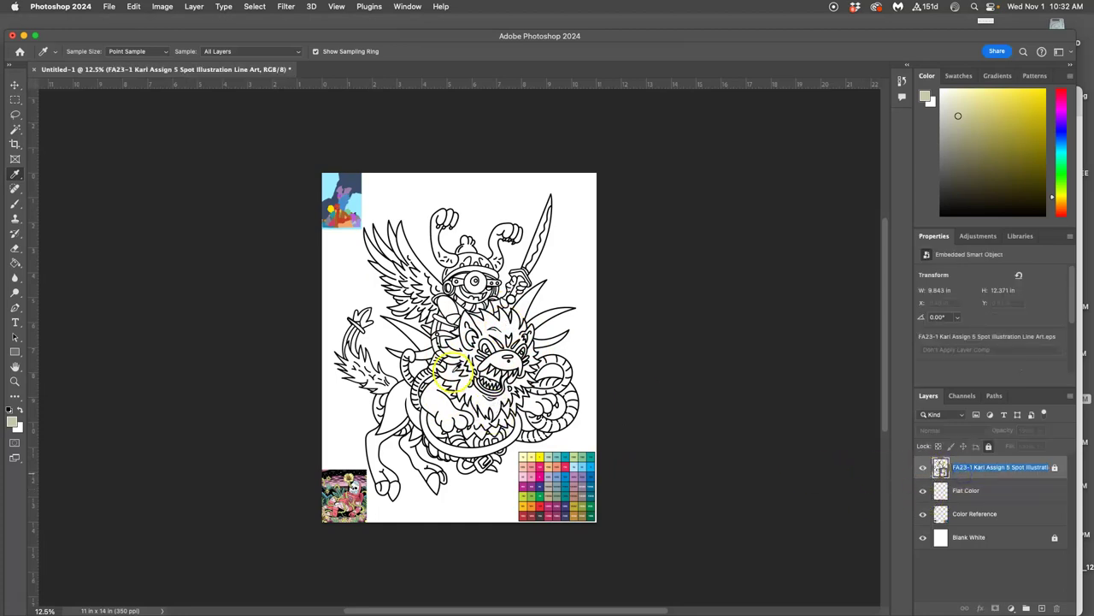
pyautogui.scroll(2, 453, 370)
pyautogui.scroll(5, 419, 367)
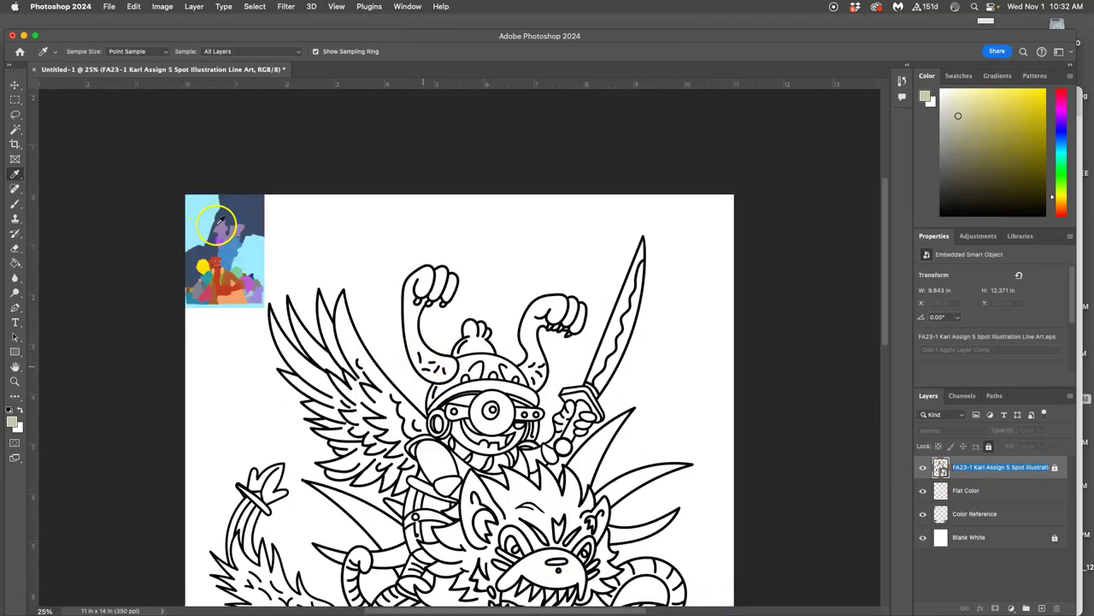
pyautogui.scroll(-10, 461, 436)
pyautogui.scroll(8, 581, 376)
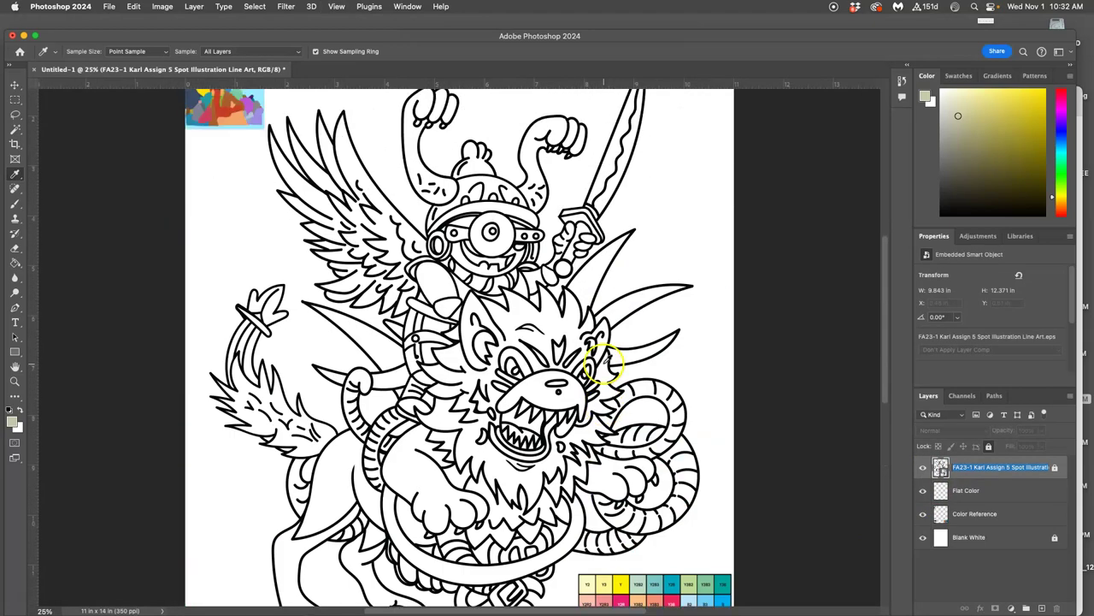
pyautogui.scroll(8, 603, 362)
pyautogui.scroll(-9, 594, 362)
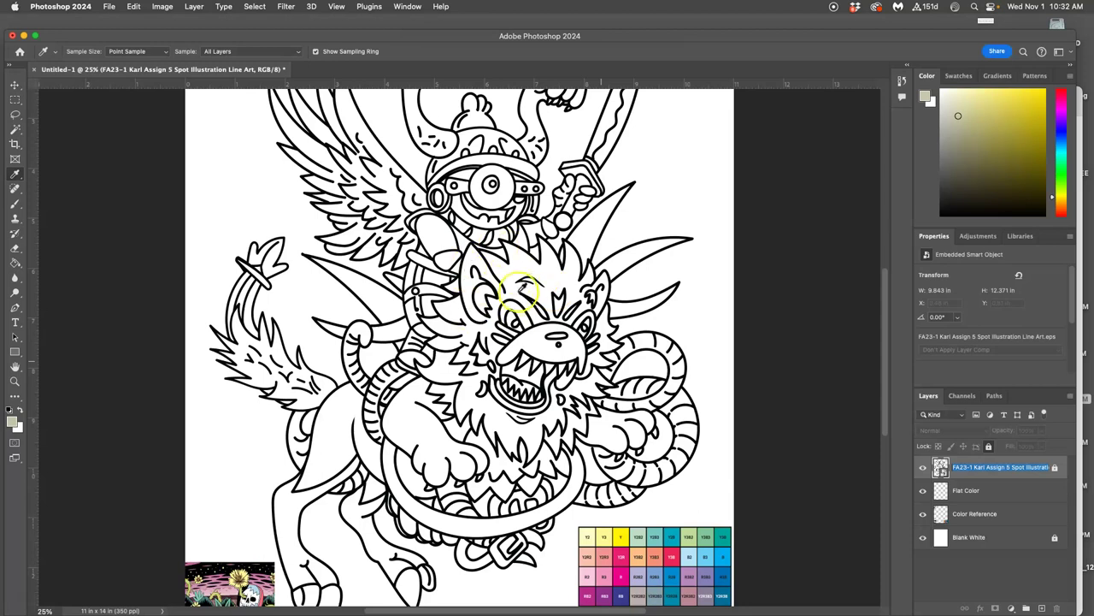
pyautogui.scroll(3, 513, 295)
pyautogui.click(238, 186)
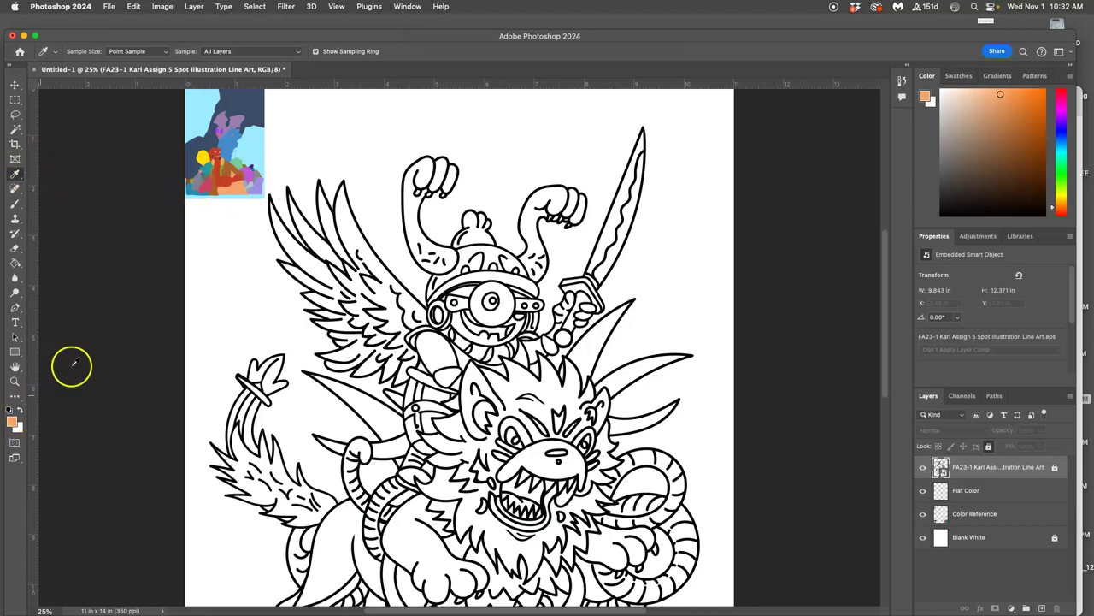
# - Magic Wand the lion's mane on the line-art layer, hiding the line art to check
pyautogui.click(14, 129)
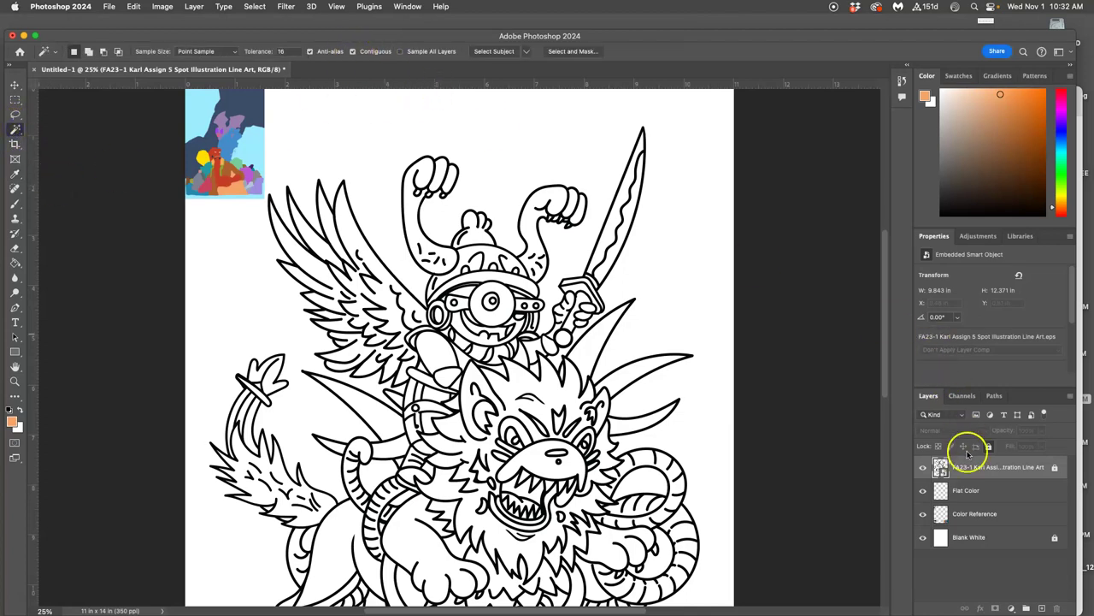
pyautogui.click(923, 468)
pyautogui.click(924, 468)
pyautogui.click(923, 468)
pyautogui.click(923, 468)
pyautogui.click(922, 469)
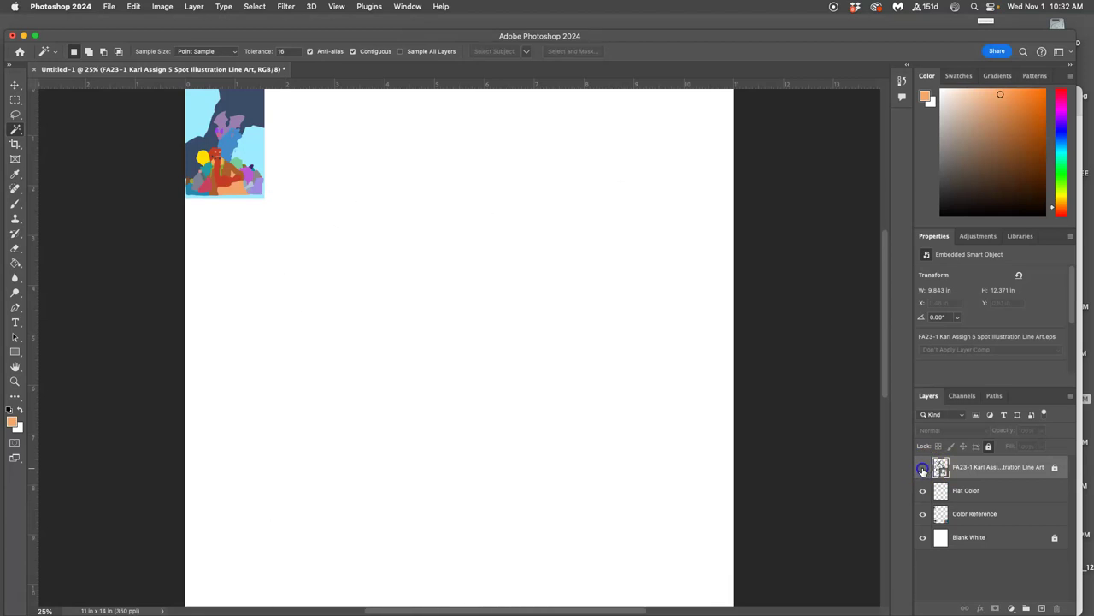
pyautogui.click(922, 469)
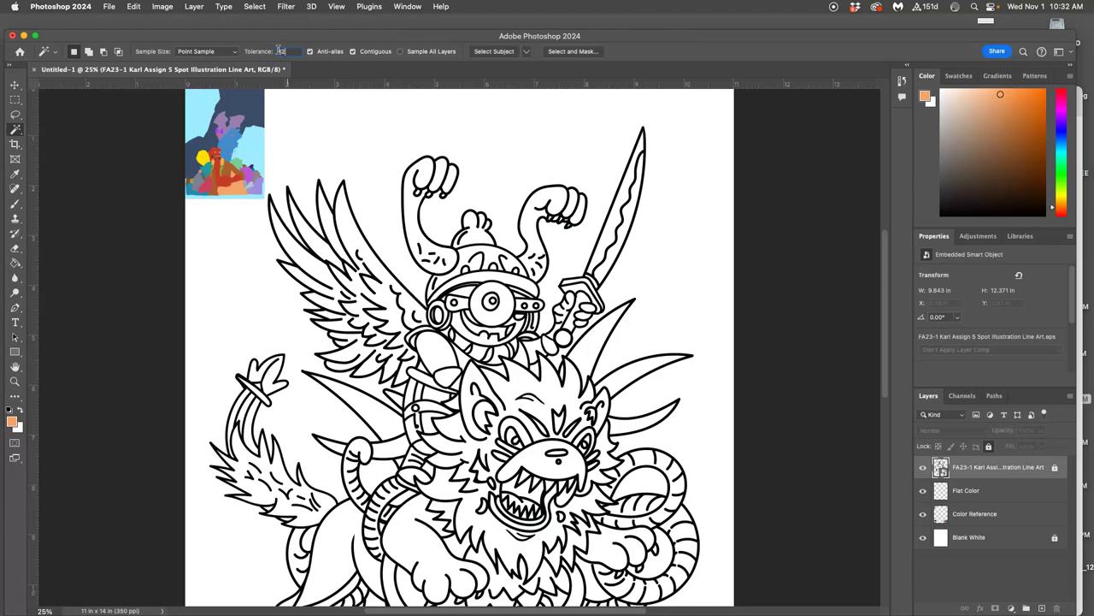
pyautogui.click(519, 384)
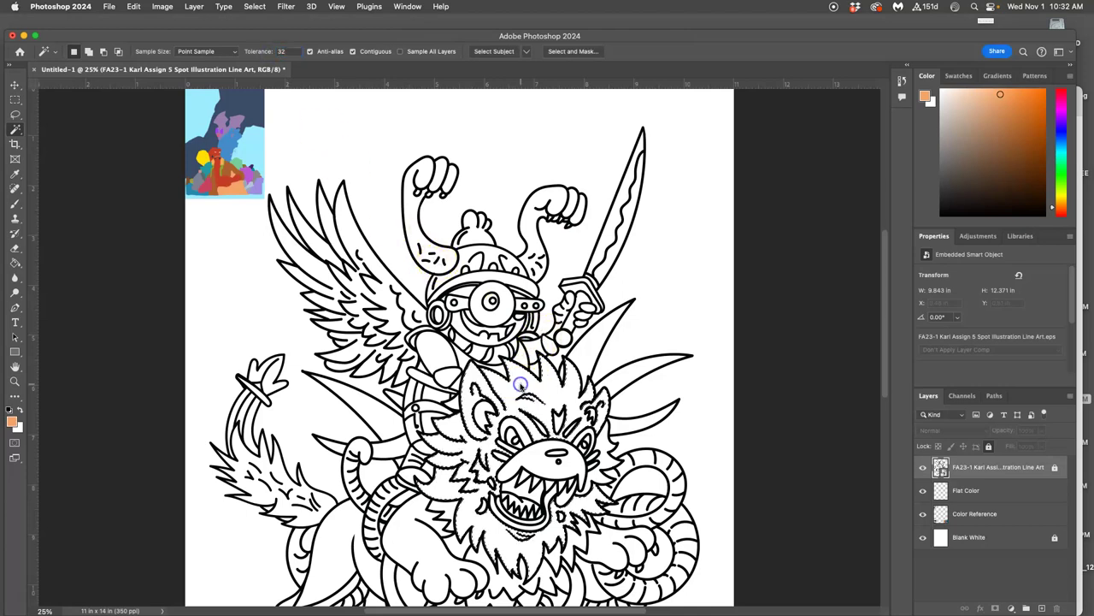
pyautogui.click(924, 470)
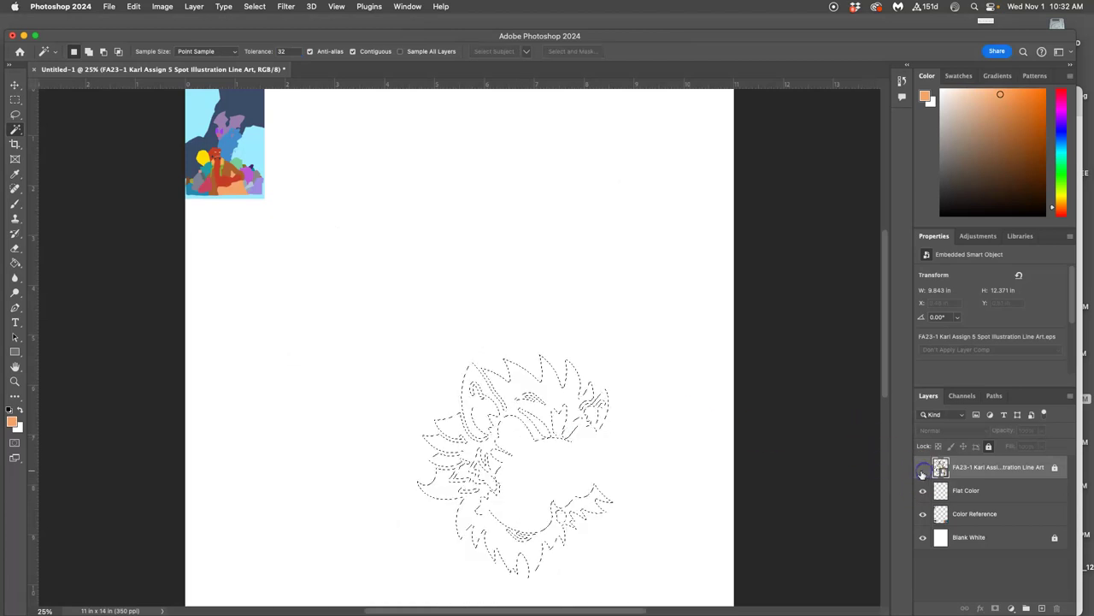
pyautogui.click(502, 481)
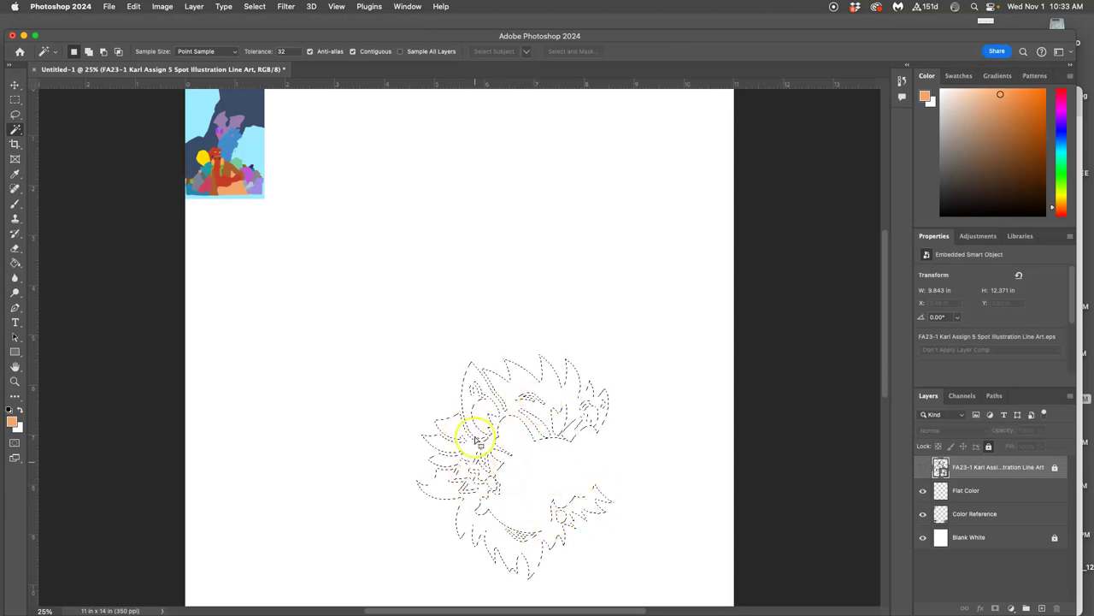
pyautogui.click(923, 466)
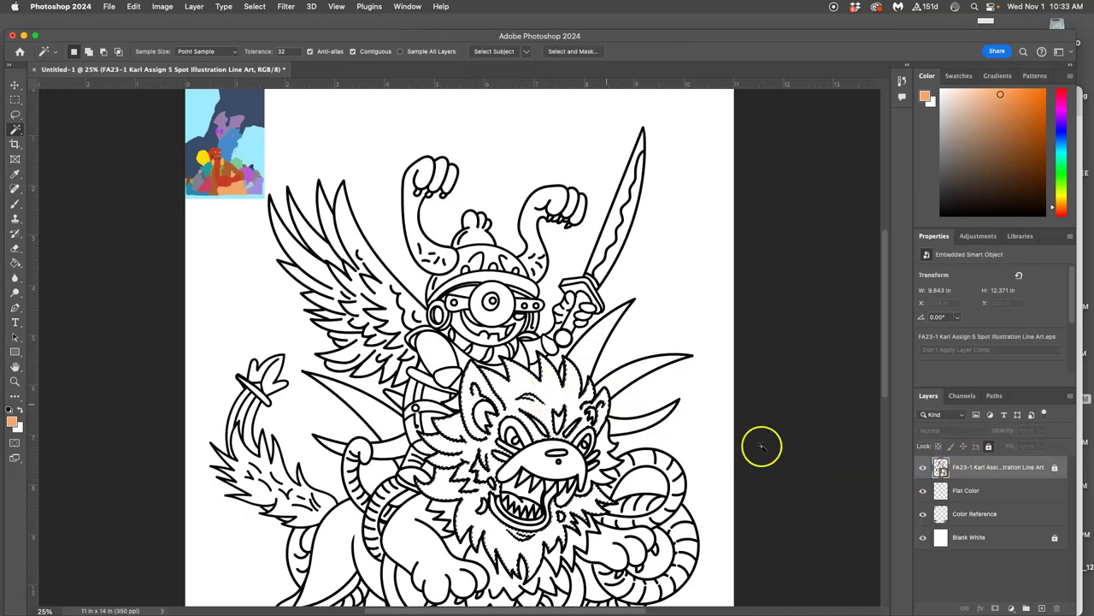
# - Lock Color Reference, then bucket-fill the mane selection orange on Flat Color and deselect
pyautogui.click(1000, 490)
pyautogui.click(1015, 512)
pyautogui.click(988, 446)
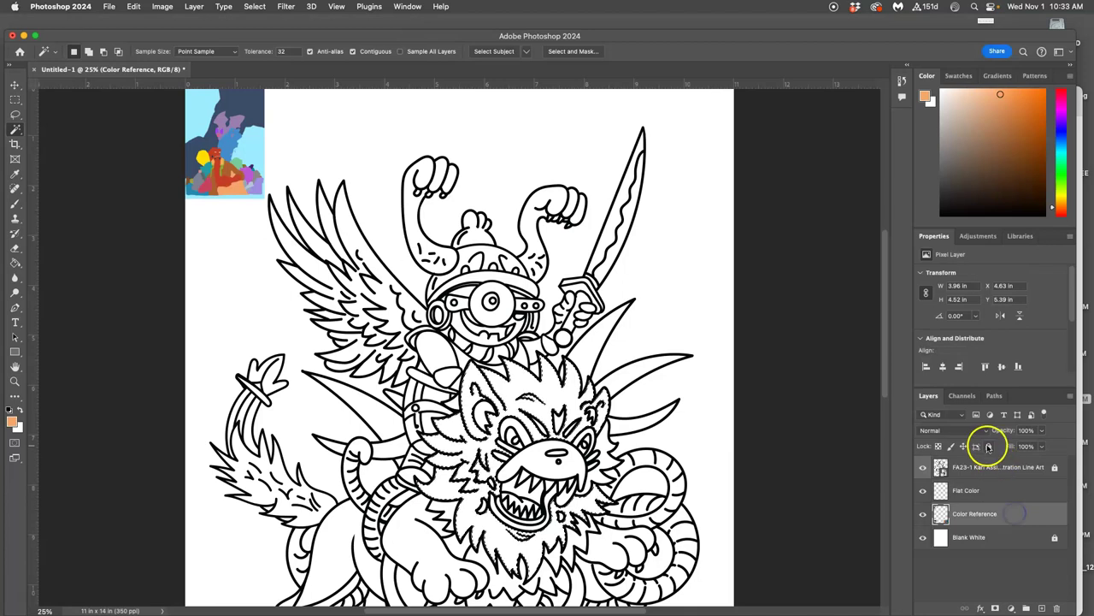
pyautogui.click(1012, 490)
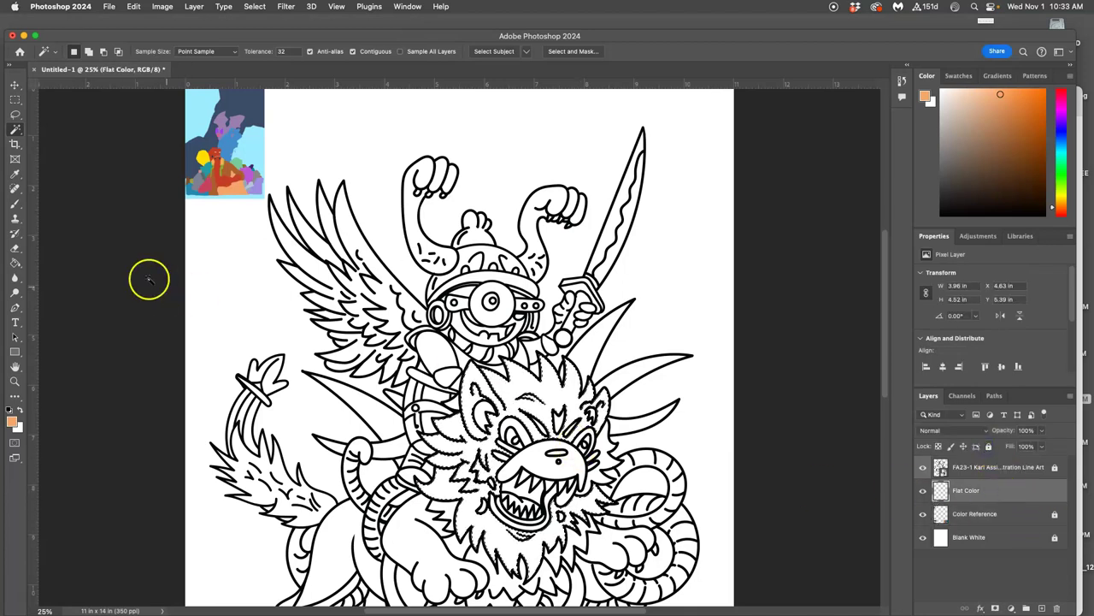
pyautogui.click(16, 264)
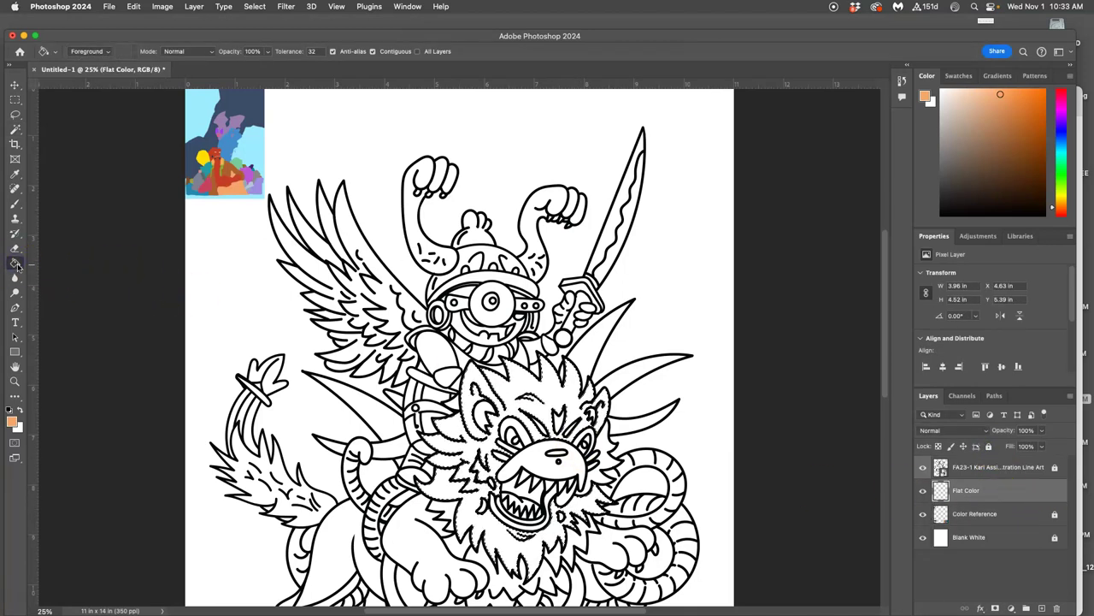
pyautogui.click(524, 384)
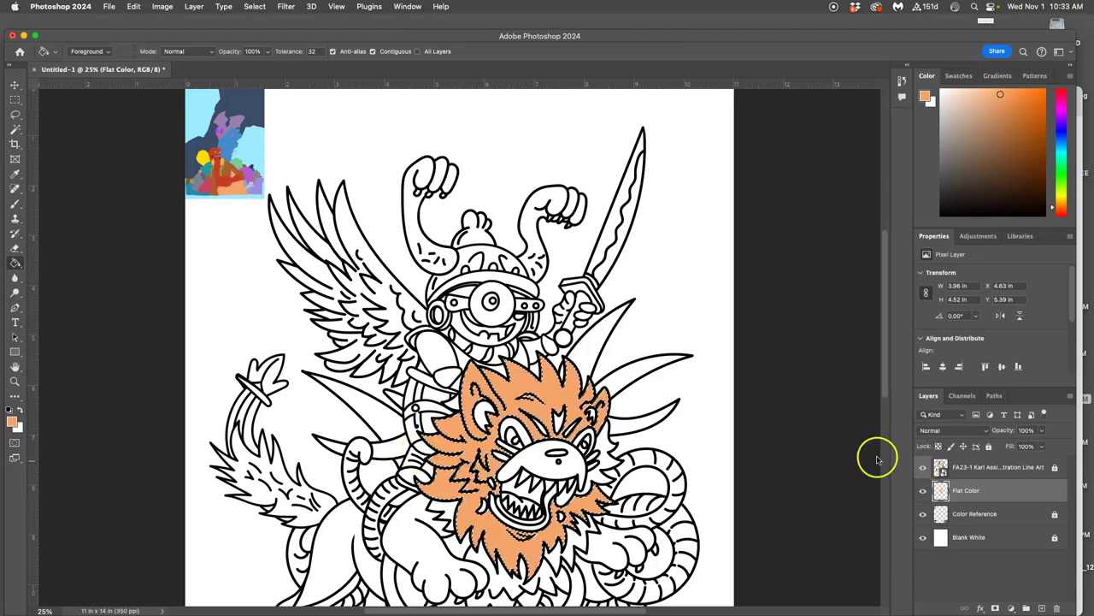
pyautogui.hotkey('ctrl', 'd')
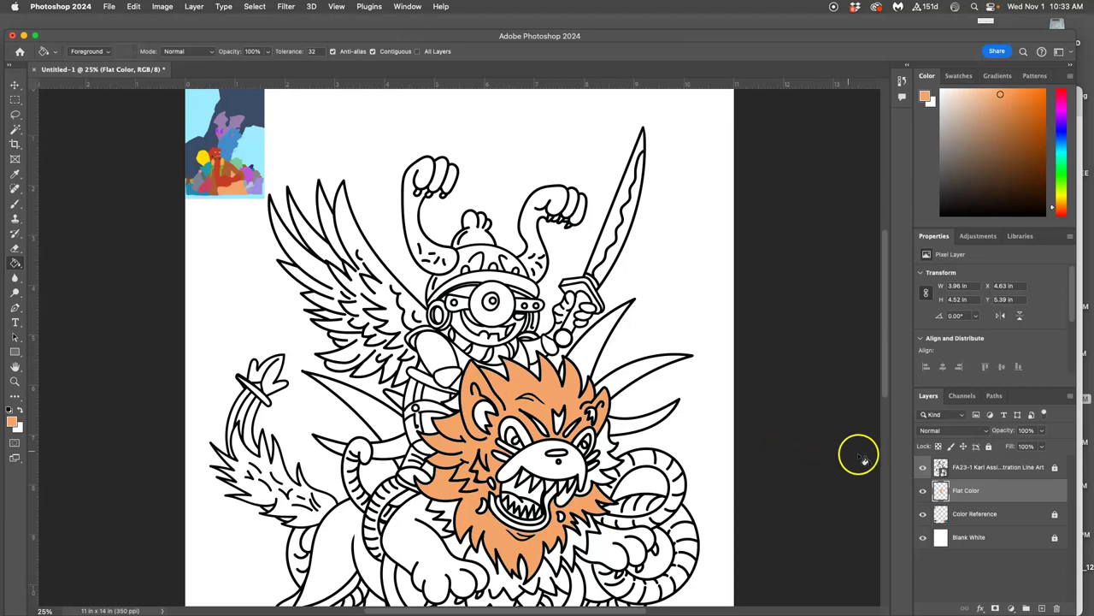
# - Toggle the line art, fill, background and reference layers to check the orange fill
pyautogui.click(922, 467)
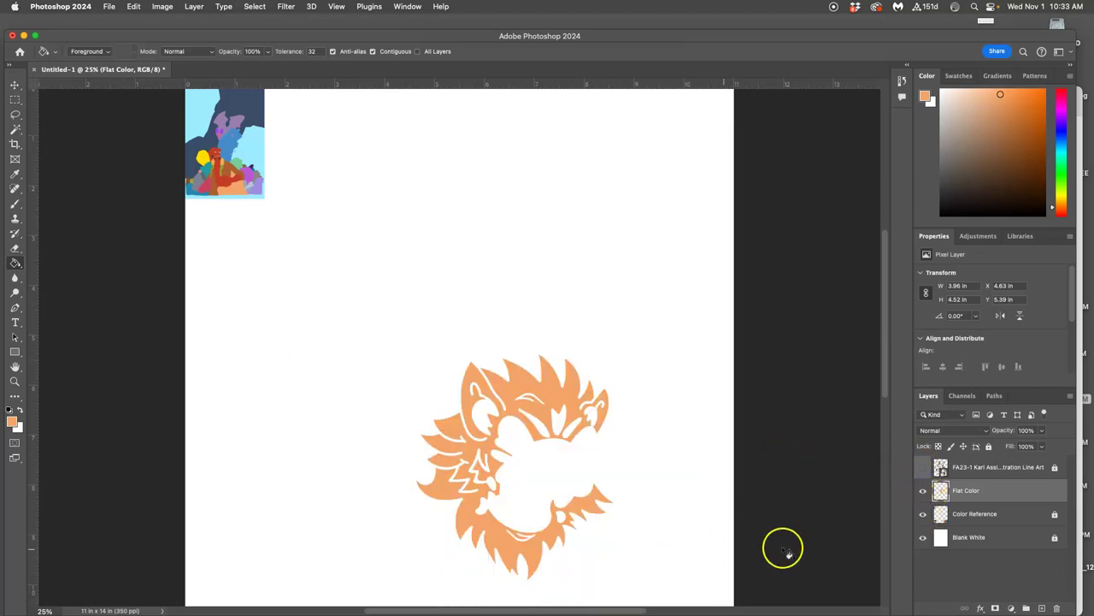
pyautogui.click(922, 491)
pyautogui.click(923, 491)
pyautogui.click(922, 491)
pyautogui.click(923, 490)
pyautogui.click(923, 537)
pyautogui.click(922, 537)
pyautogui.click(922, 537)
pyautogui.click(922, 537)
pyautogui.click(922, 514)
pyautogui.click(923, 514)
pyautogui.click(923, 467)
pyautogui.scroll(-5, 614, 432)
pyautogui.scroll(4, 614, 432)
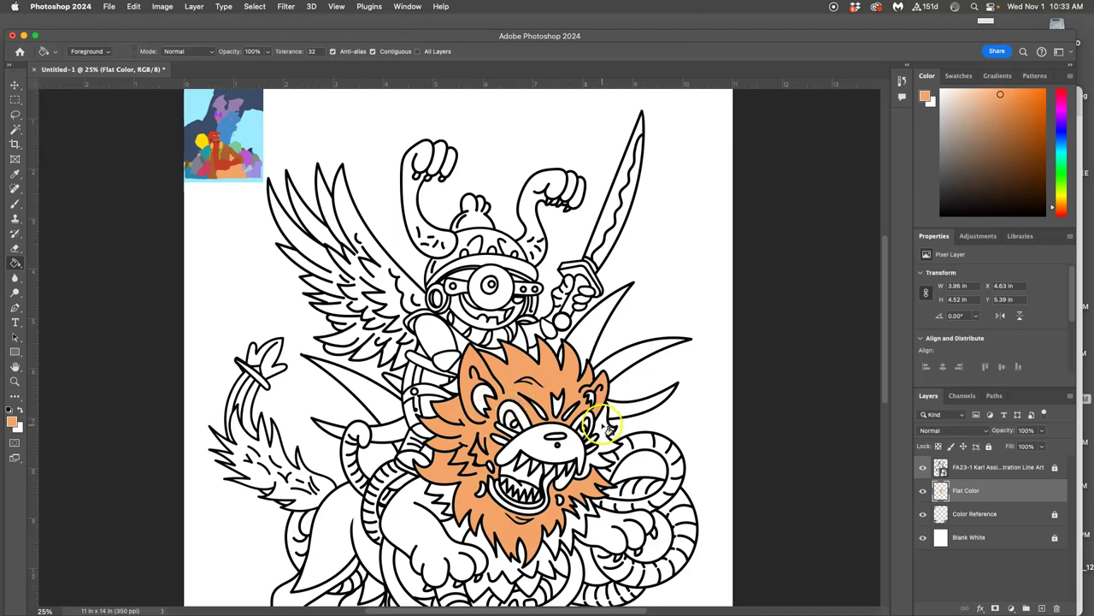
# - With Flat Color active, eyedrop a darker orange-brown from the reference
pyautogui.click(16, 129)
pyautogui.click(941, 464)
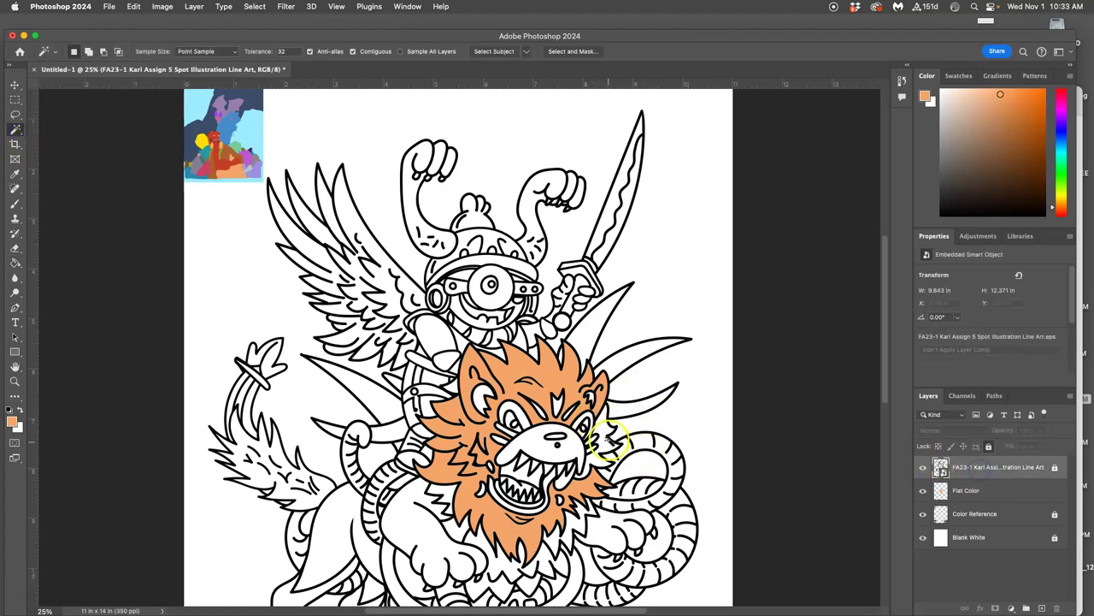
pyautogui.click(943, 490)
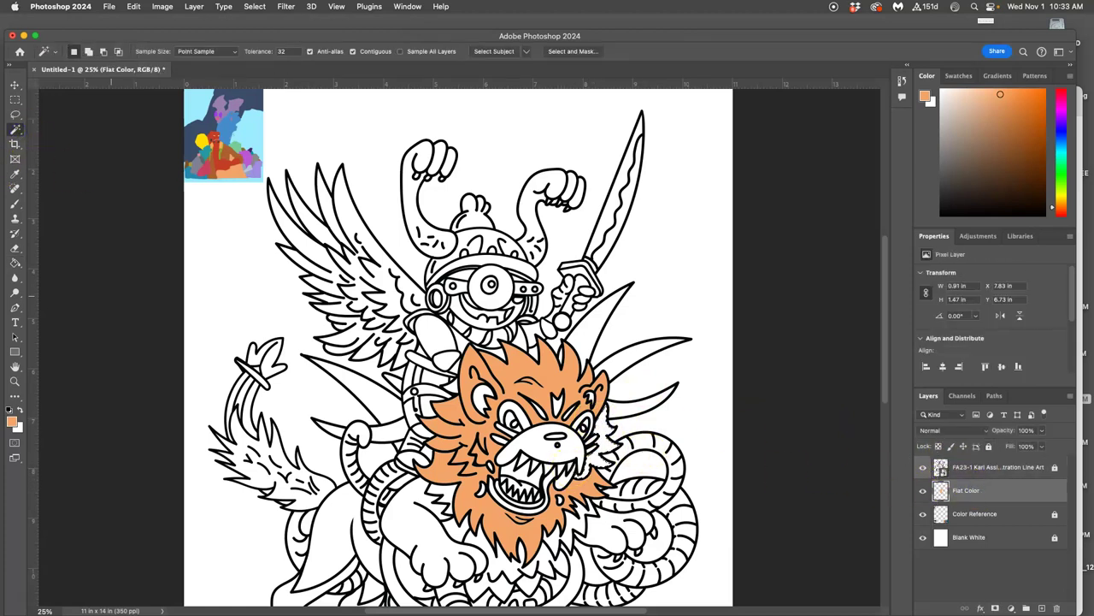
pyautogui.click(14, 173)
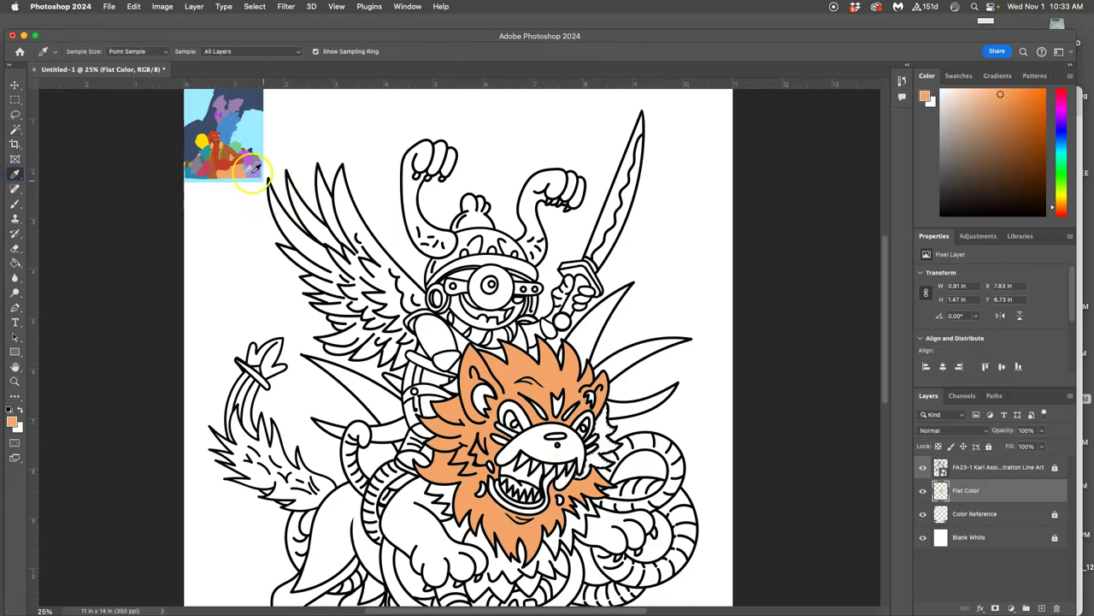
pyautogui.click(226, 147)
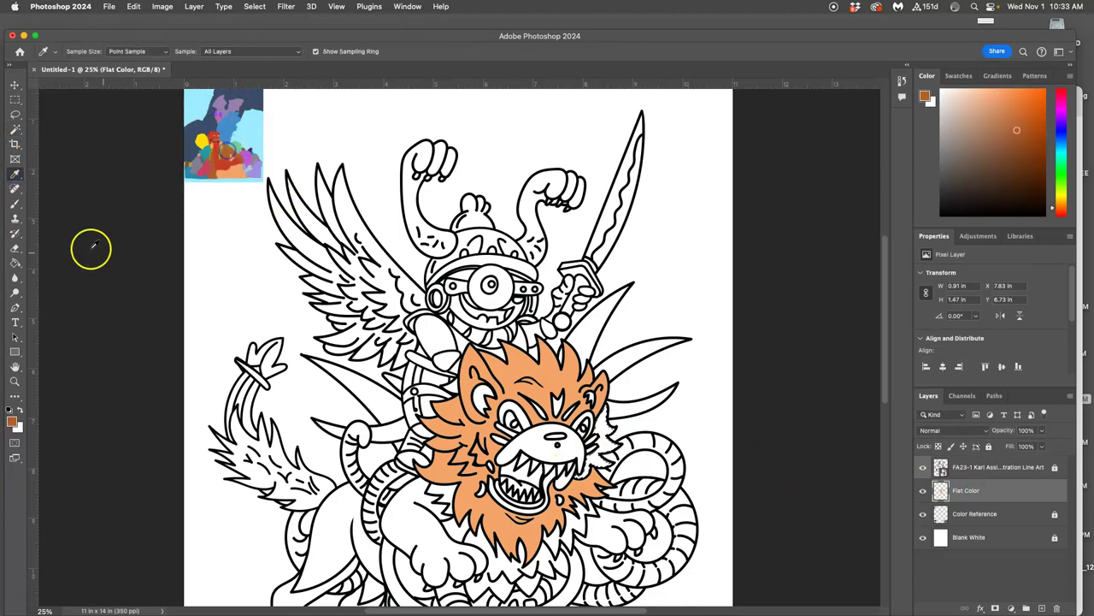
# - Bucket-fill the right mane segment and the gap near the right ear in orange-brown
pyautogui.click(15, 261)
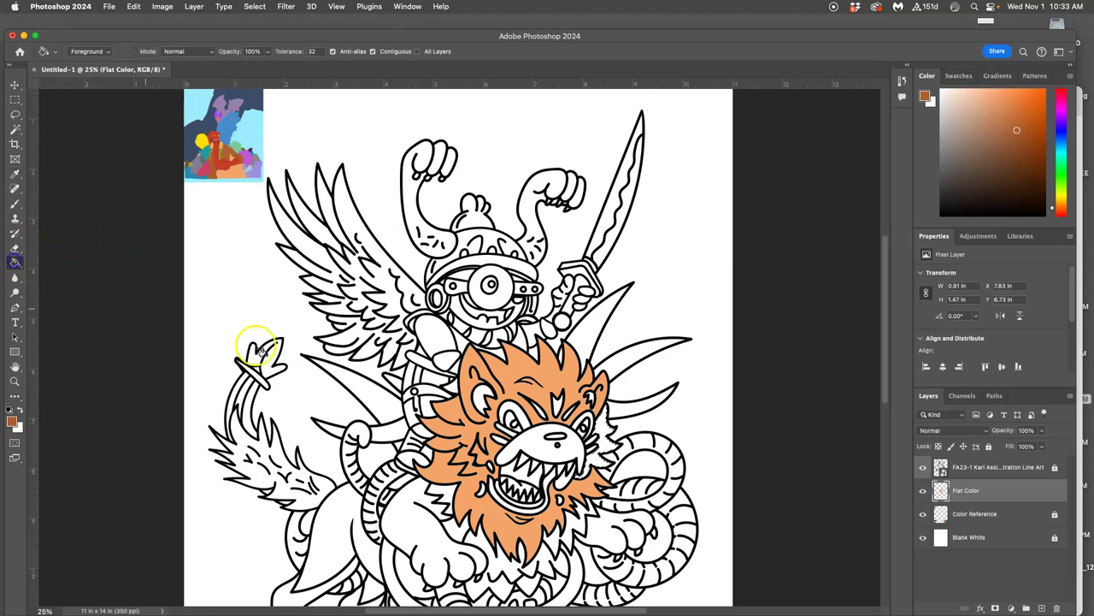
pyautogui.click(606, 442)
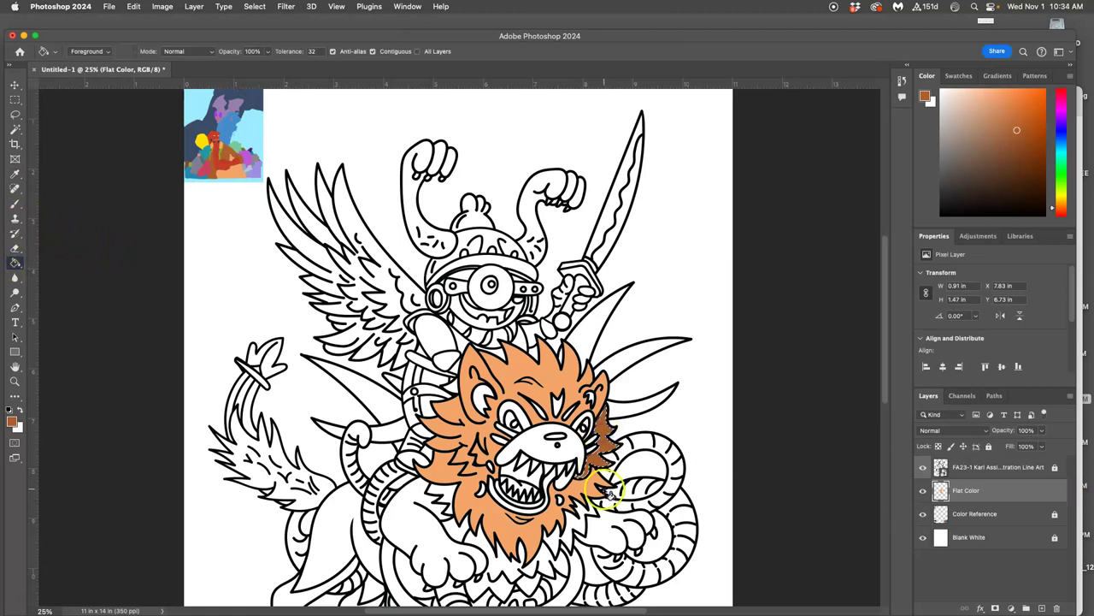
pyautogui.click(923, 484)
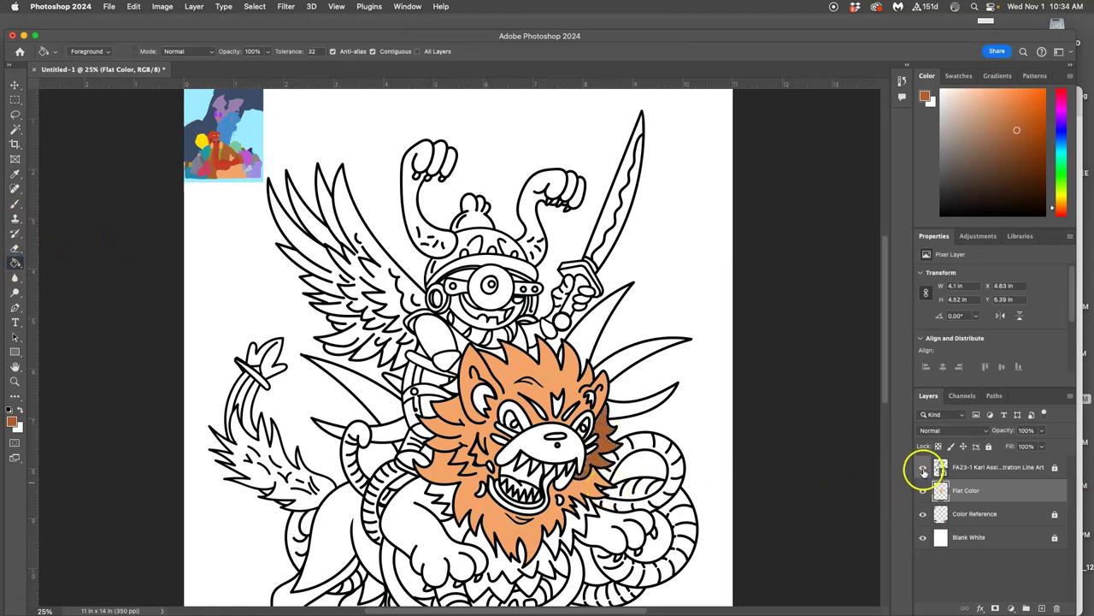
pyautogui.click(923, 467)
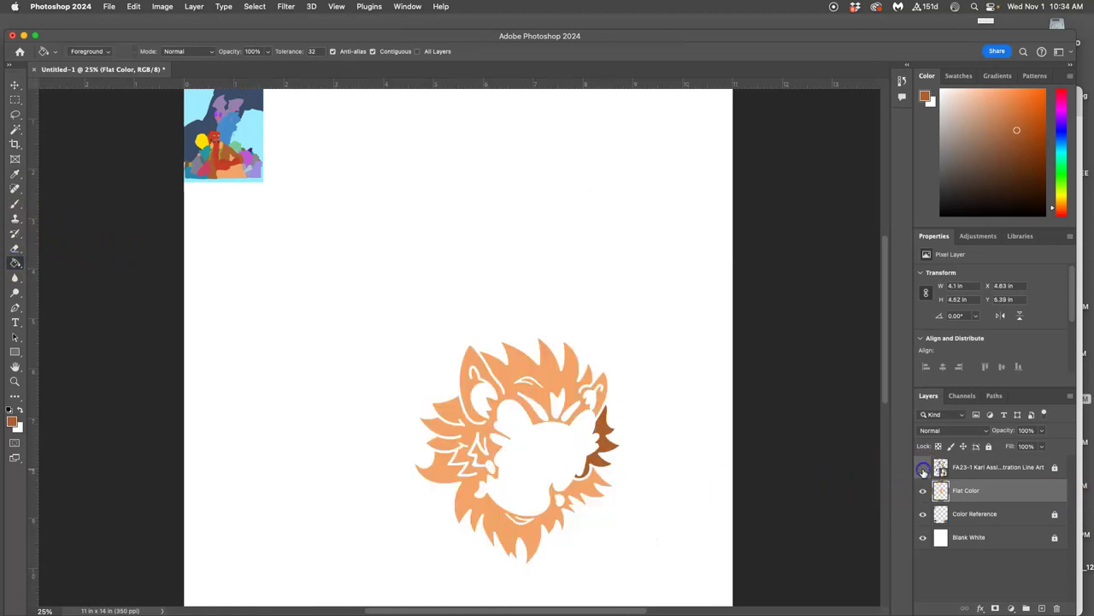
pyautogui.click(578, 389)
pyautogui.click(923, 468)
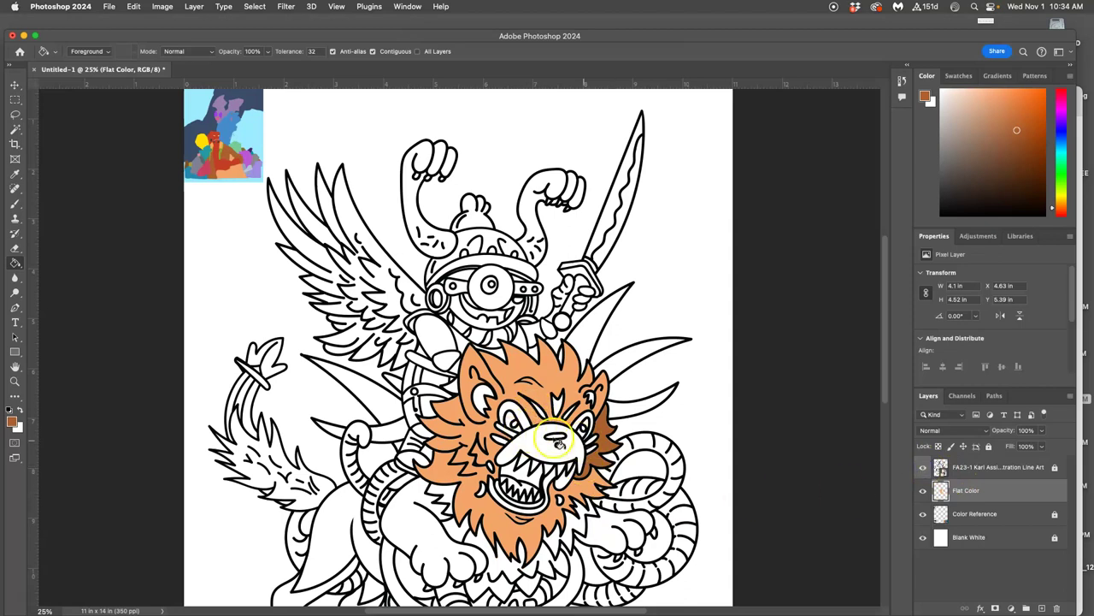
# - Magic Wand the lion's face, right eye and mouth areas on the line-art layer
pyautogui.scroll(-5, 555, 443)
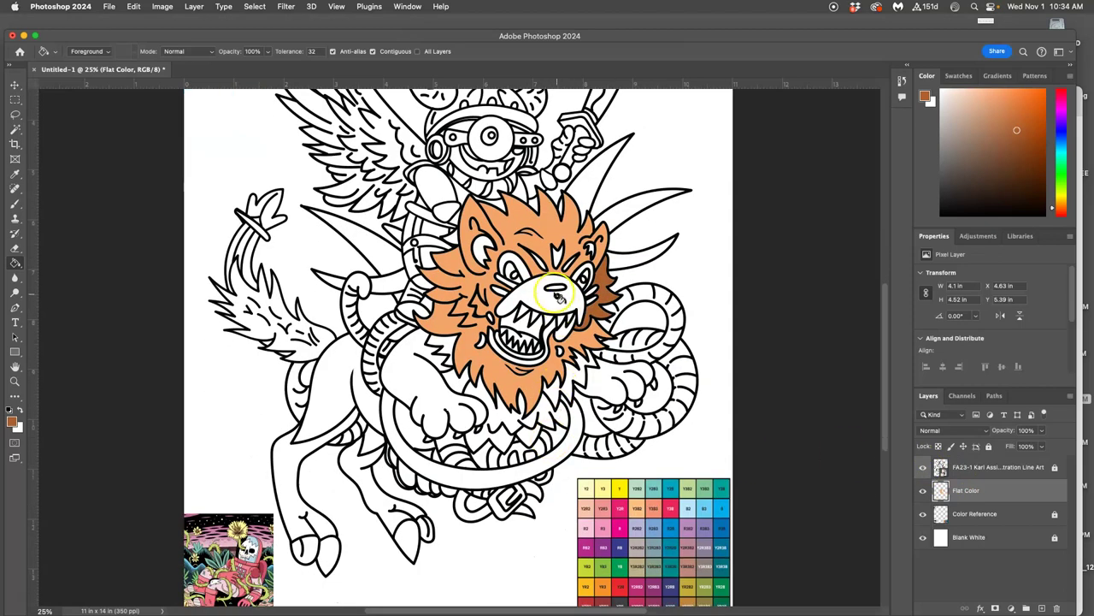
pyautogui.click(15, 129)
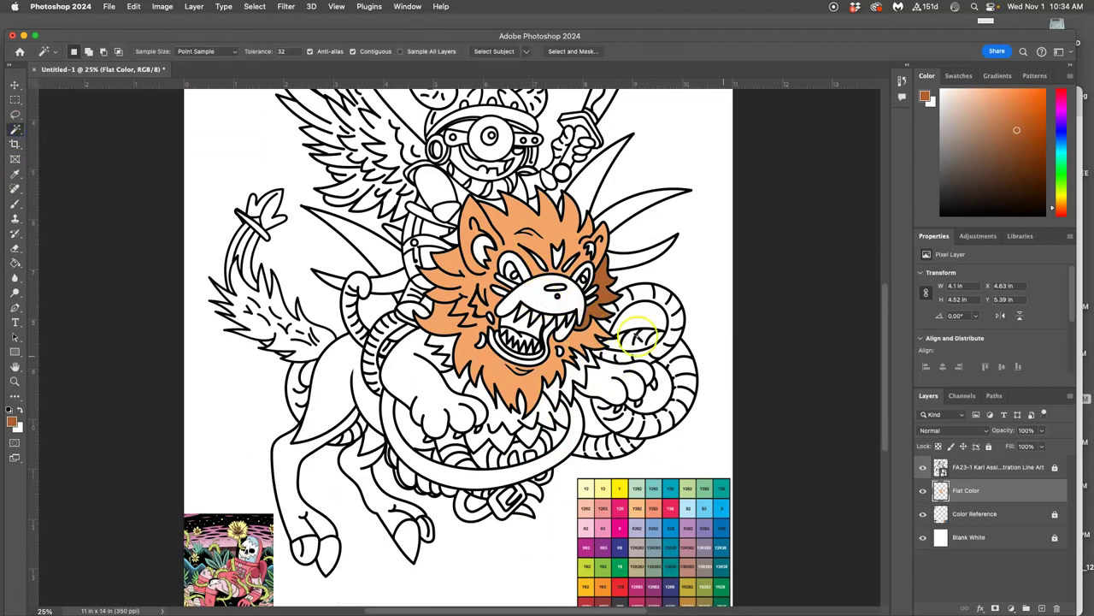
pyautogui.click(989, 467)
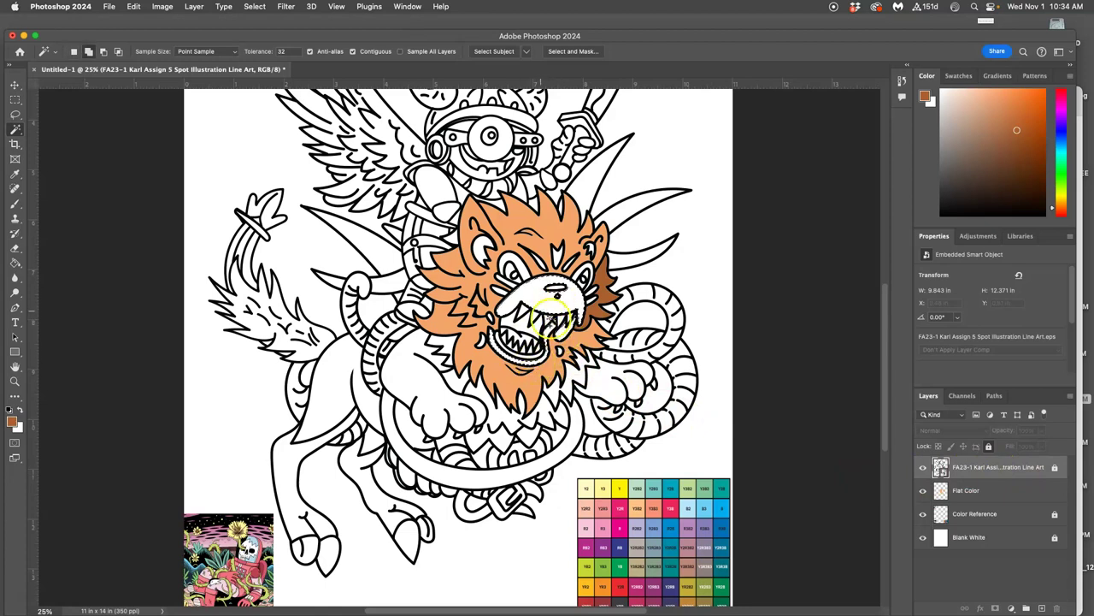
pyautogui.click(519, 270)
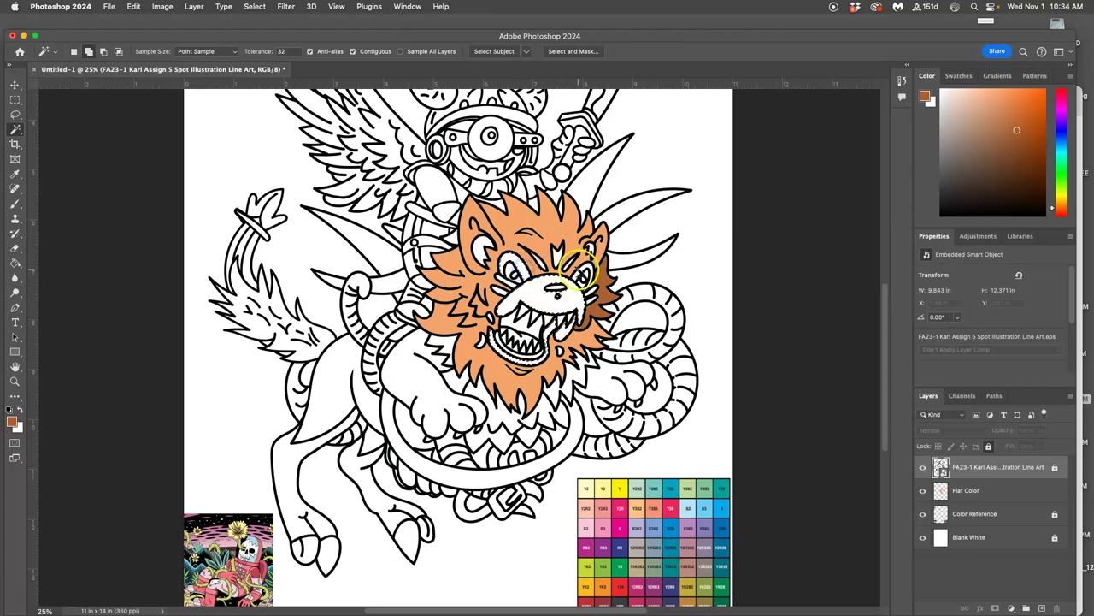
pyautogui.keyDown('shift'); pyautogui.click(581, 272); pyautogui.keyUp('shift')
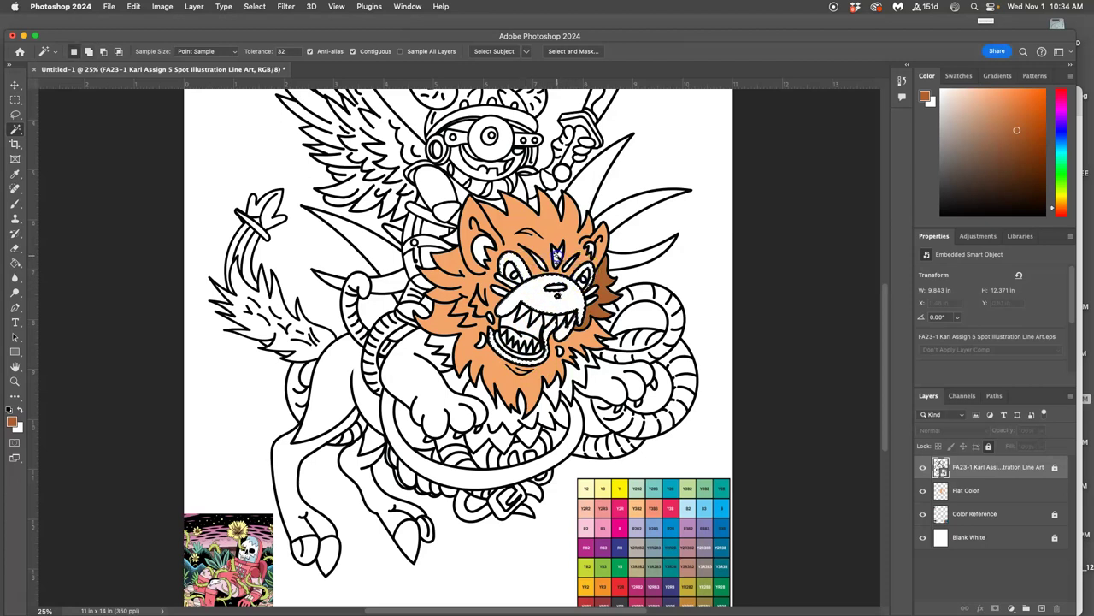
pyautogui.keyDown('shift'); pyautogui.click(581, 335); pyautogui.keyUp('shift')
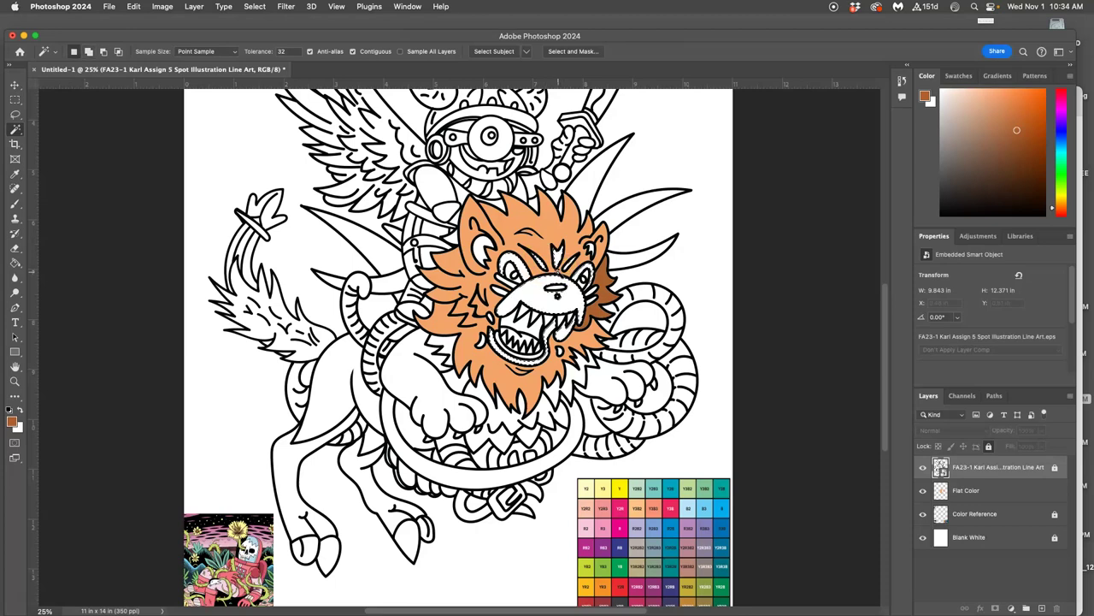
# - Zoom out, check the flat fill layer, and hide the line art
pyautogui.scroll(3, 558, 272)
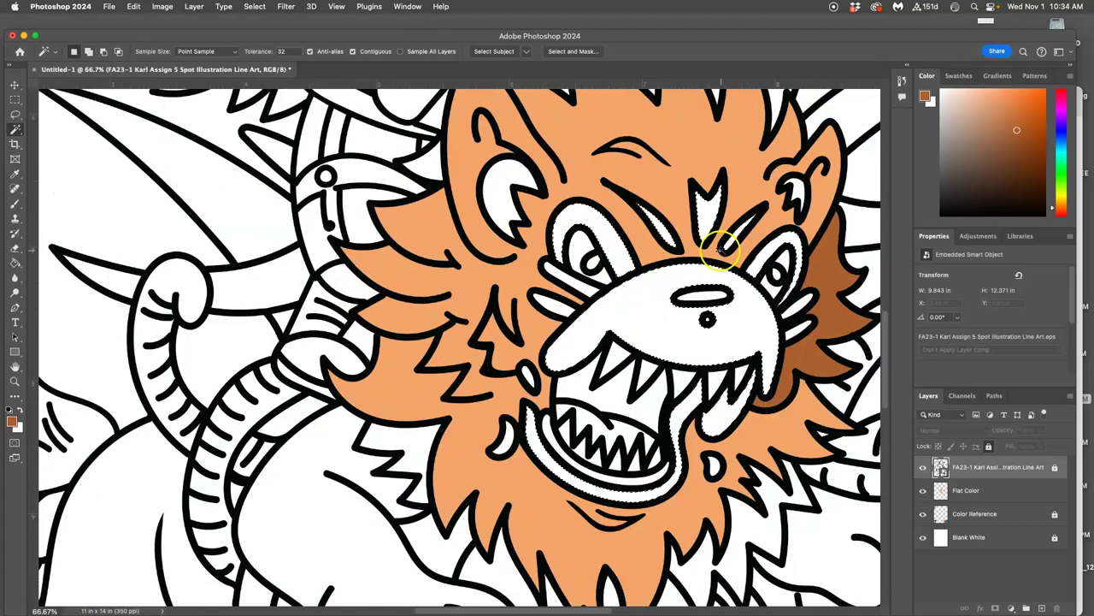
pyautogui.hscroll(2, 692, 274)
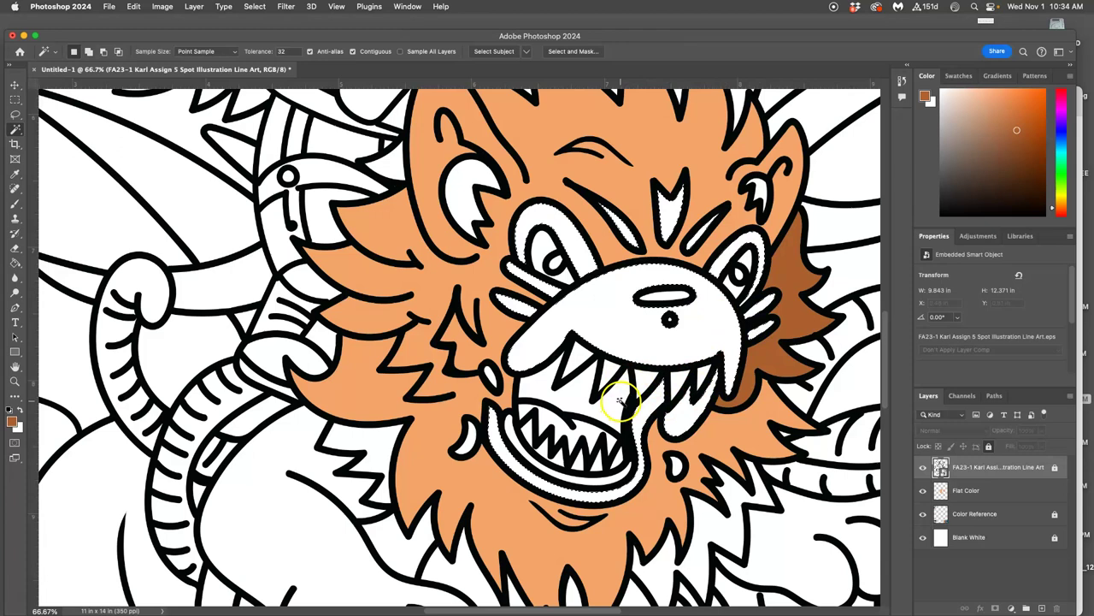
pyautogui.press('super+minus')
pyautogui.press('super+minus')
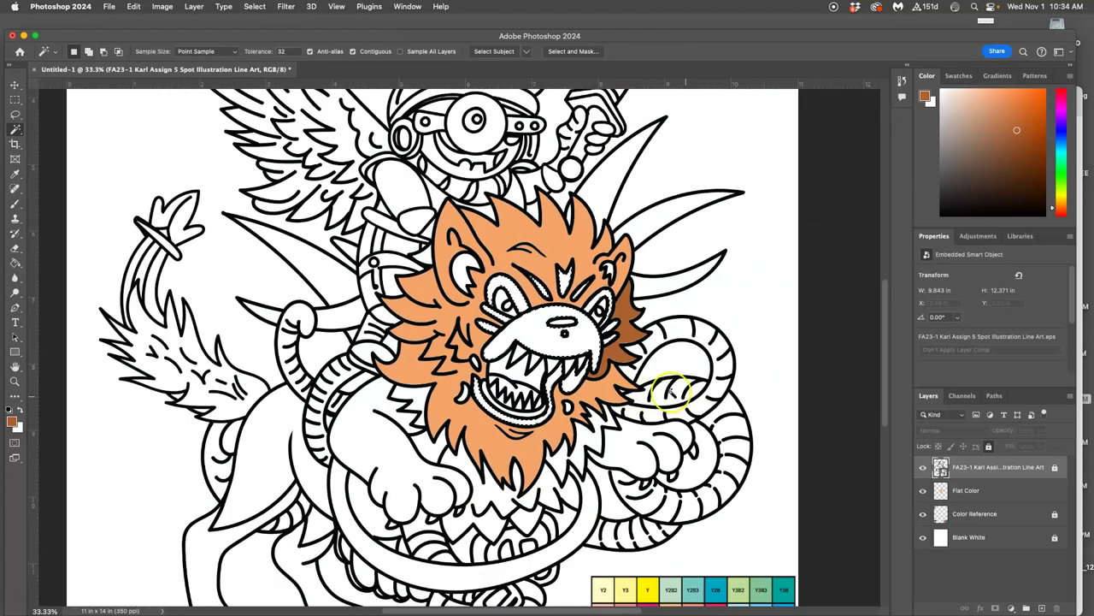
pyautogui.click(922, 492)
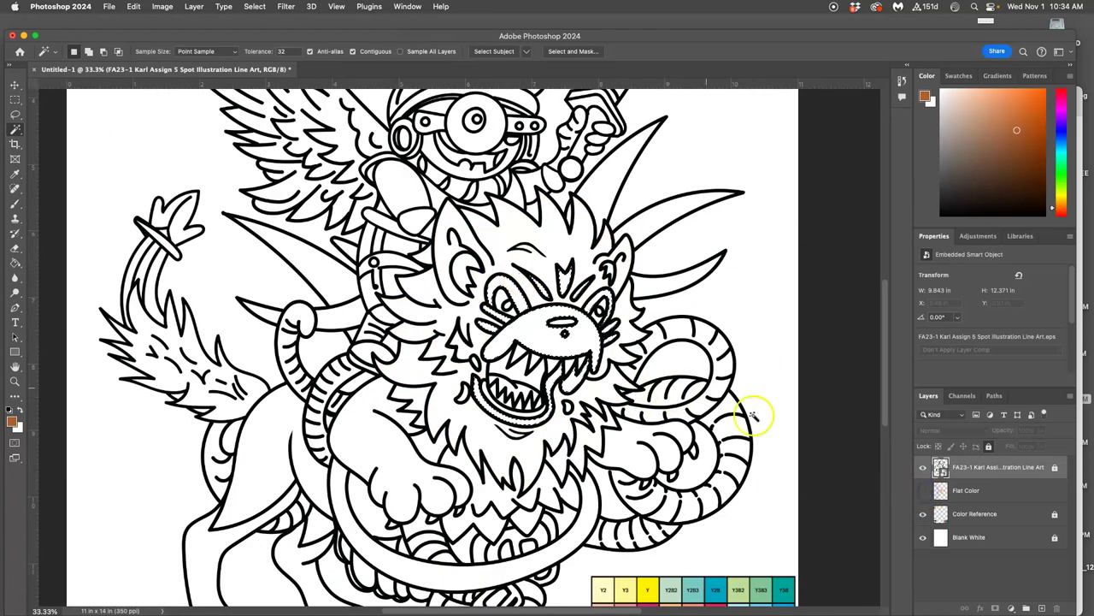
pyautogui.click(922, 490)
pyautogui.click(922, 468)
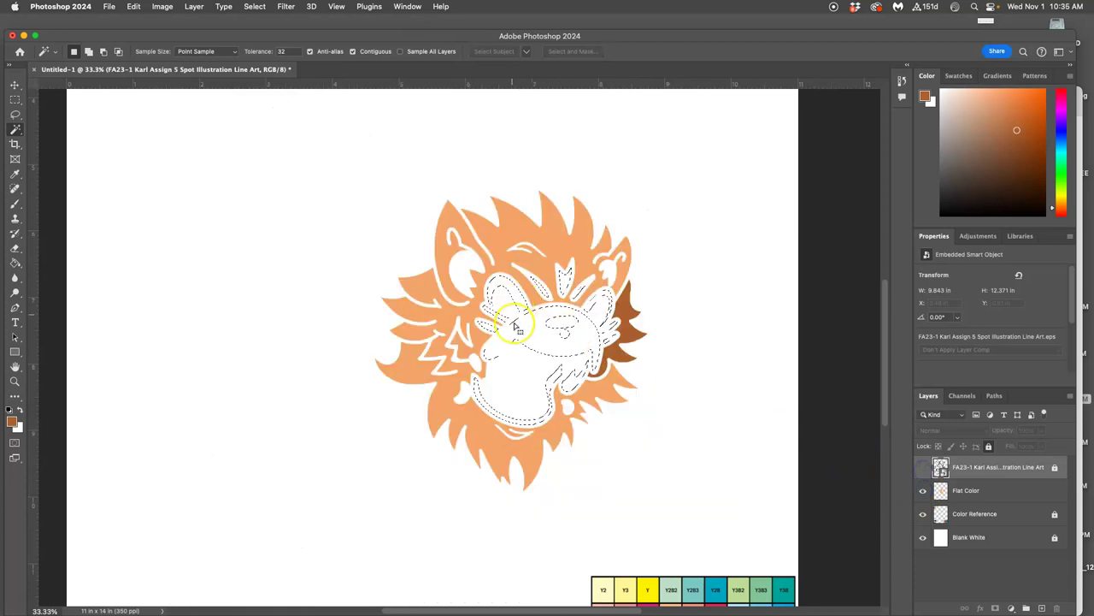
# - Sample the Y3B2 peach swatch and bucket-fill the face and muzzle, then show the line art
pyautogui.click(15, 262)
pyautogui.scroll(-5, 377, 318)
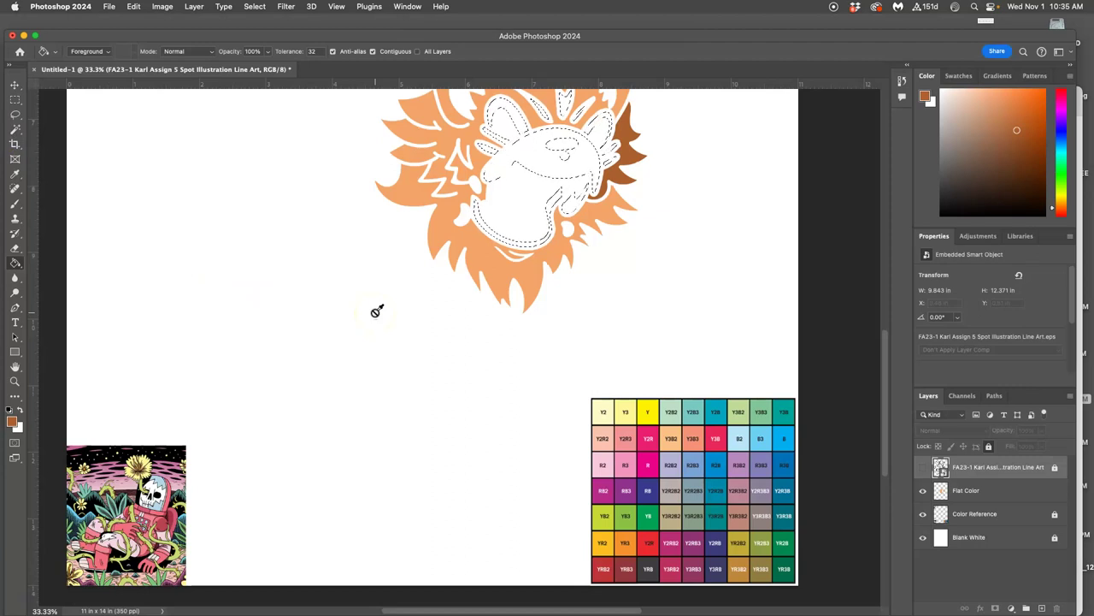
pyautogui.keyDown('alt'); pyautogui.click(671, 438); pyautogui.keyUp('alt')
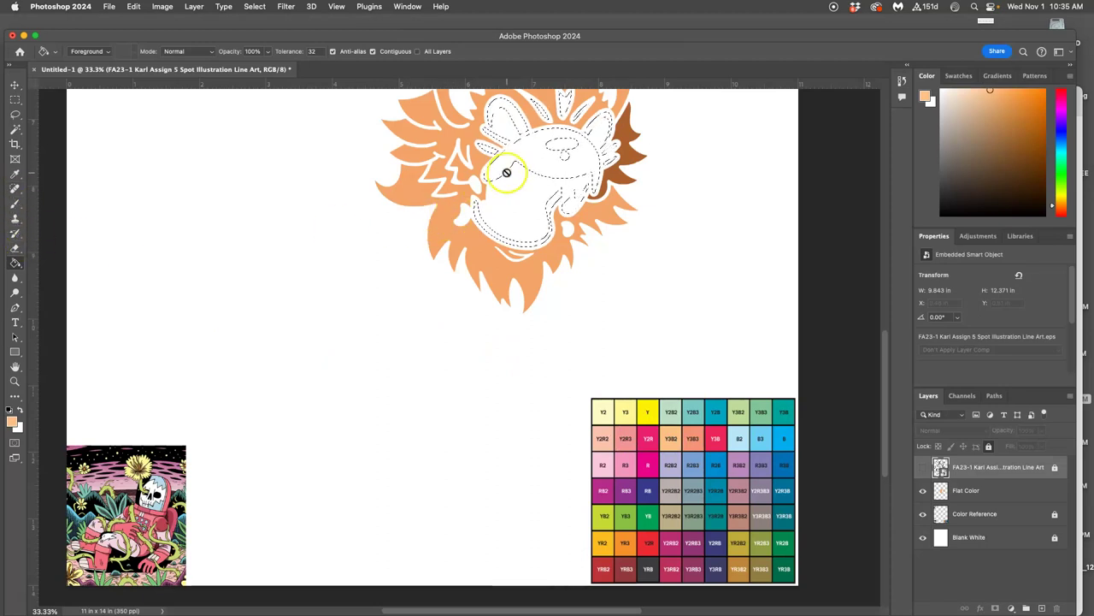
pyautogui.click(1010, 490)
pyautogui.click(540, 164)
pyautogui.scroll(3, 556, 171)
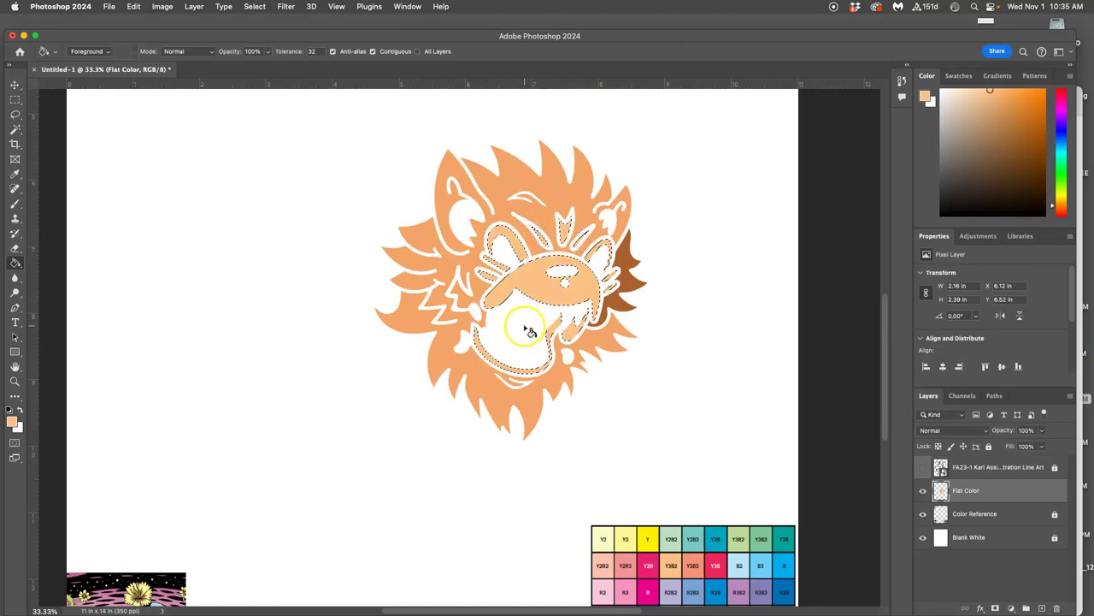
pyautogui.click(923, 467)
pyautogui.click(923, 467)
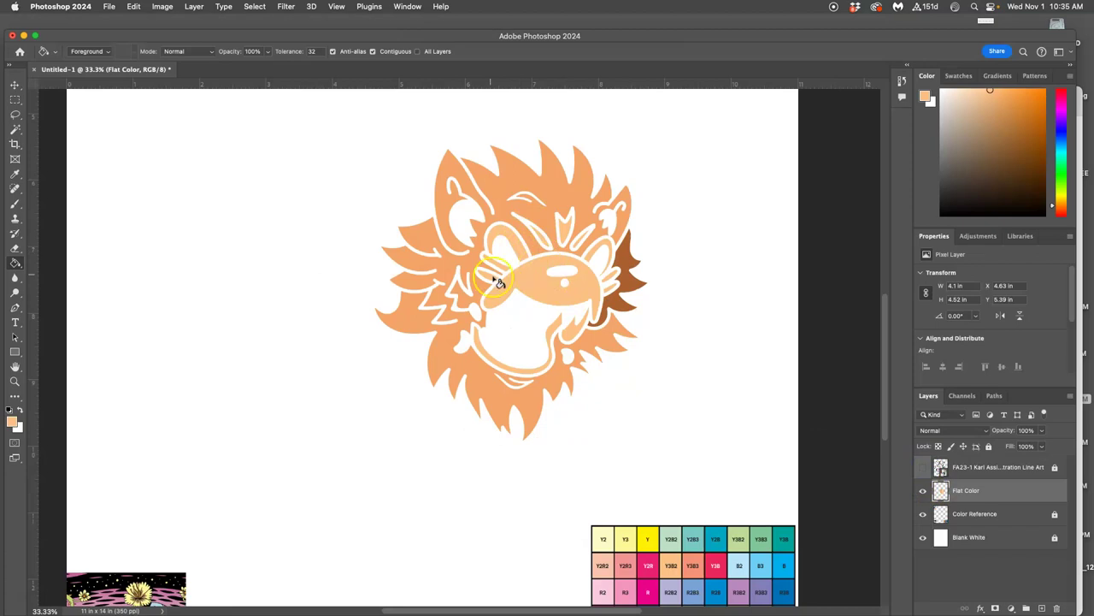
pyautogui.click(923, 467)
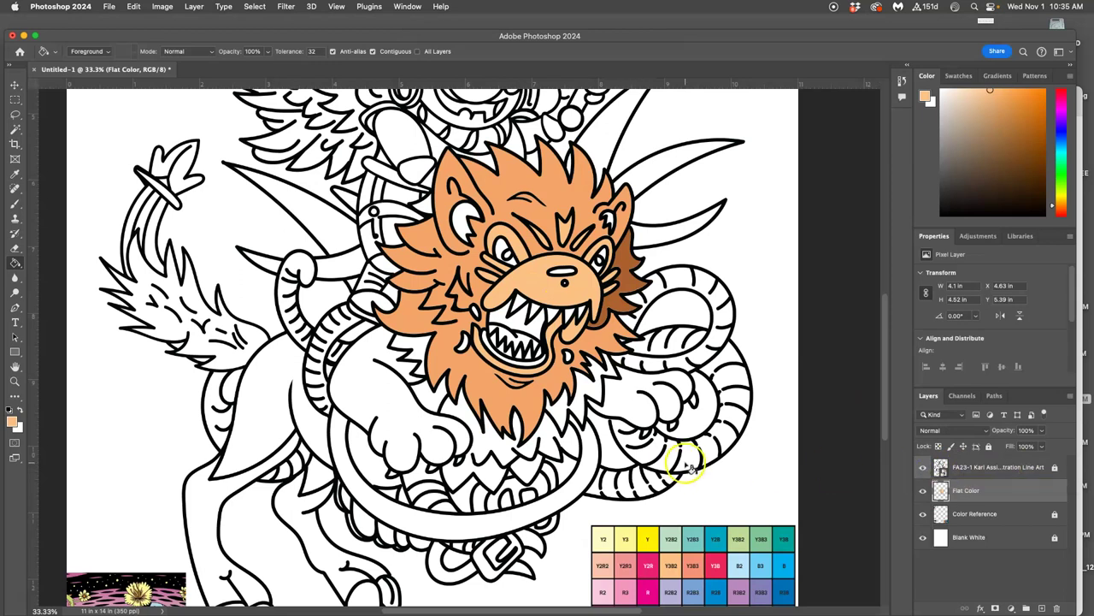
# - Try light blue B2 on the snout and face patches, then undo to keep them peach
pyautogui.scroll(-5, 697, 457)
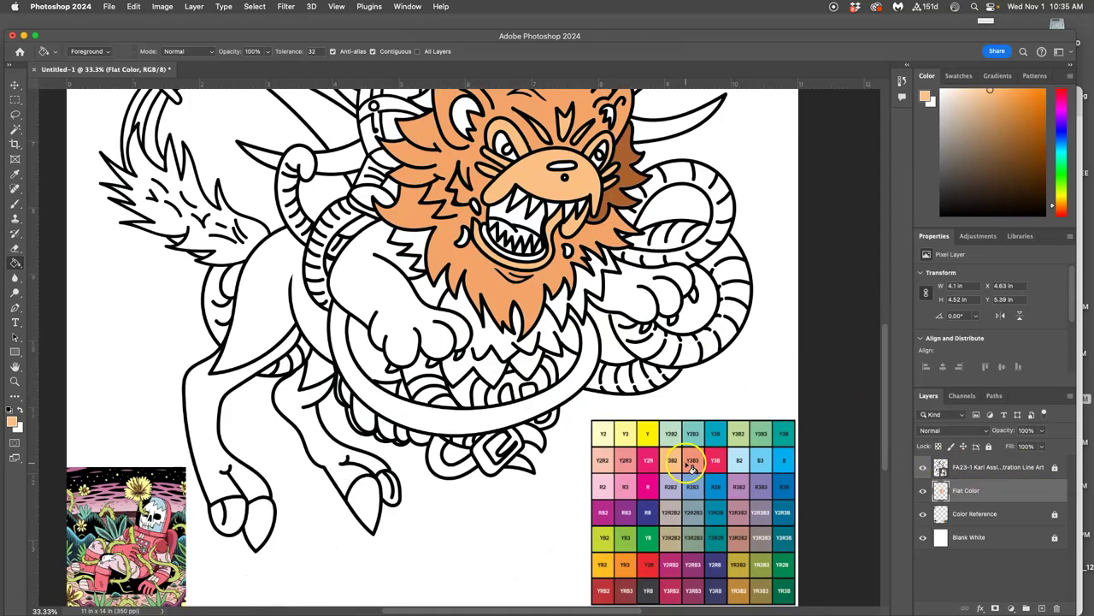
pyautogui.keyDown('alt'); pyautogui.click(737, 461); pyautogui.keyUp('alt')
pyautogui.click(542, 183)
pyautogui.click(508, 137)
pyautogui.click(565, 128)
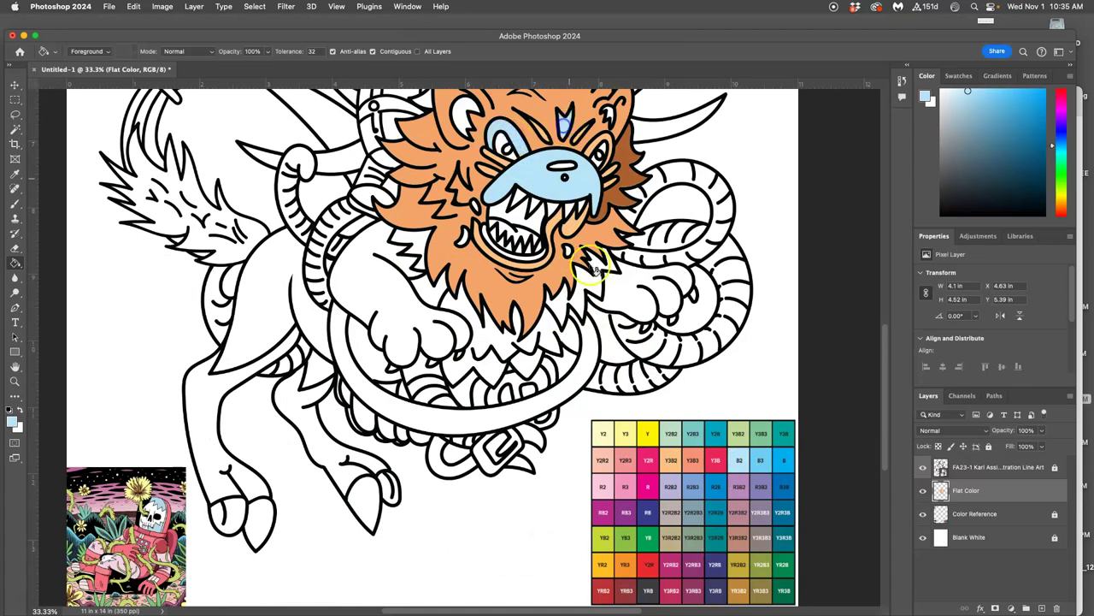
pyautogui.scroll(5, 597, 312)
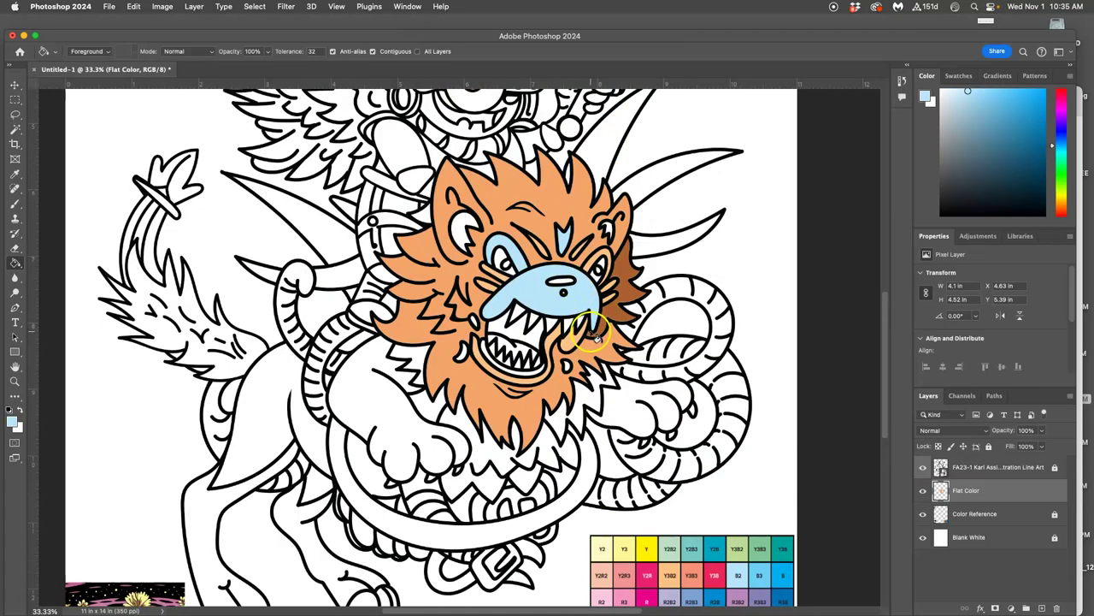
pyautogui.press('super+z')
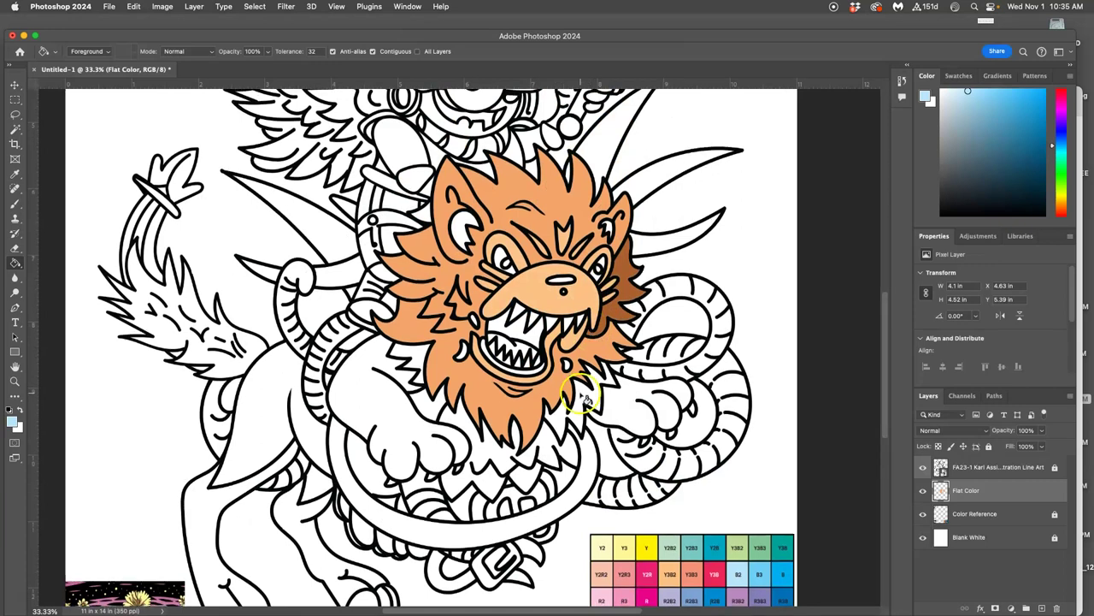
pyautogui.scroll(-10, 585, 398)
pyautogui.scroll(4, 585, 398)
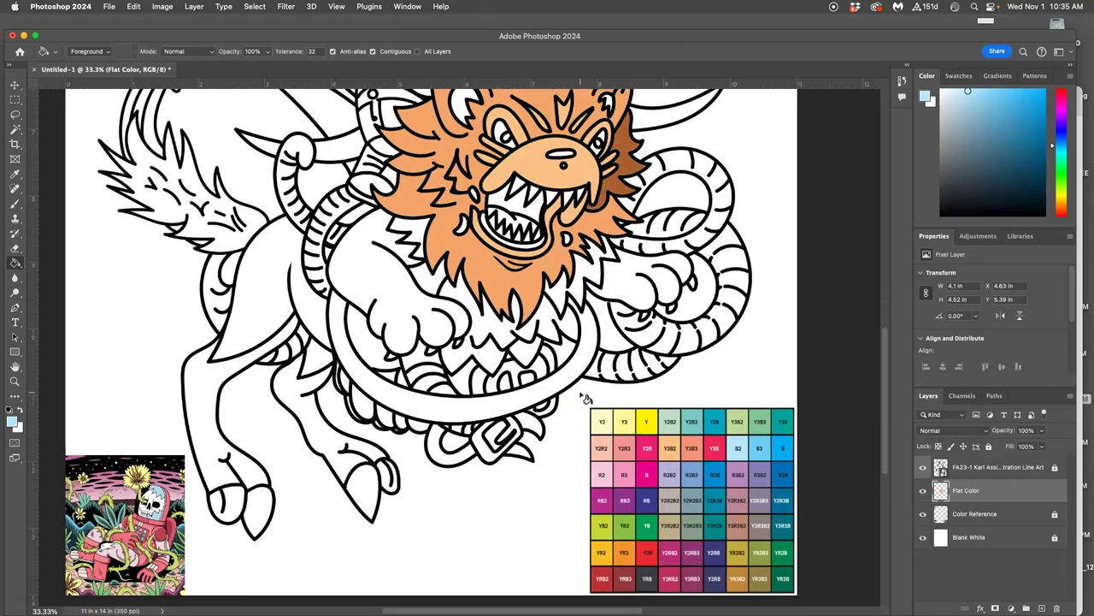
# - Sample the pink Y3B swatch as the foreground colour and return to the Paint Bucket
pyautogui.click(975, 469)
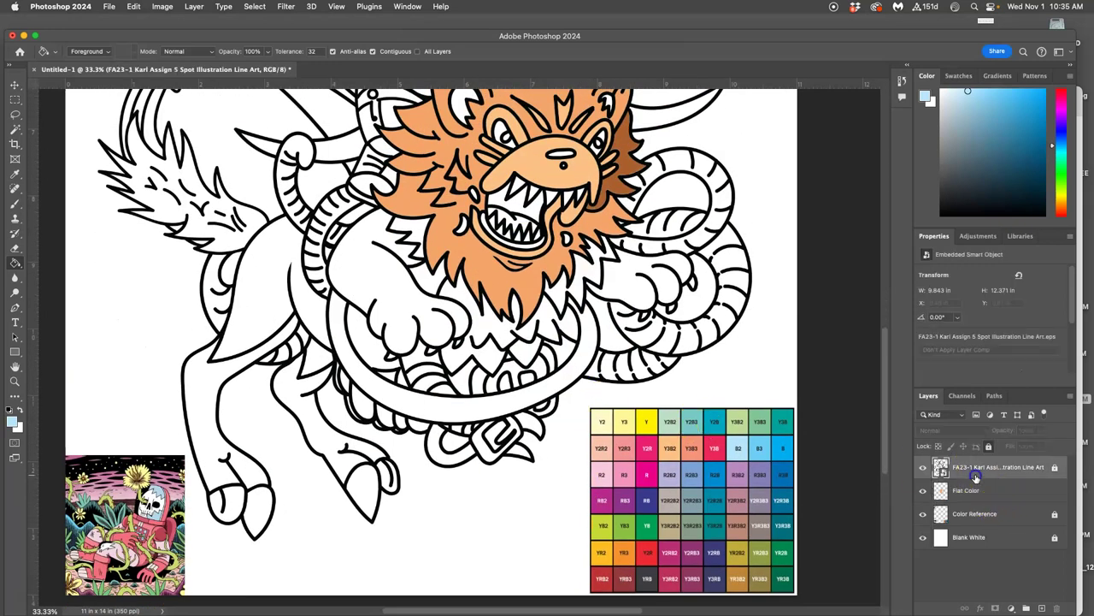
pyautogui.click(16, 129)
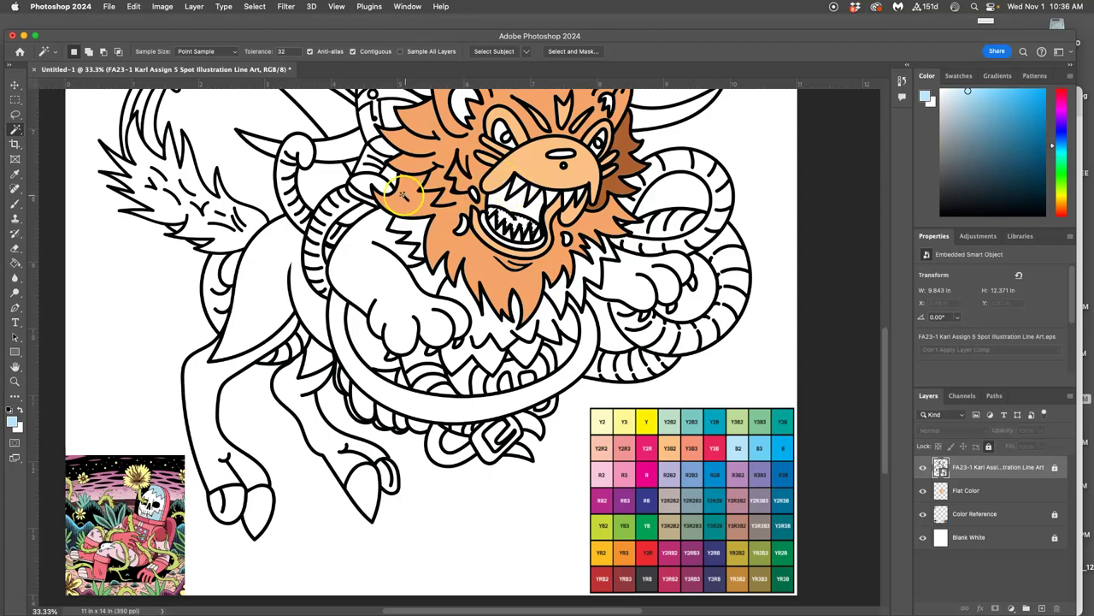
pyautogui.click(15, 174)
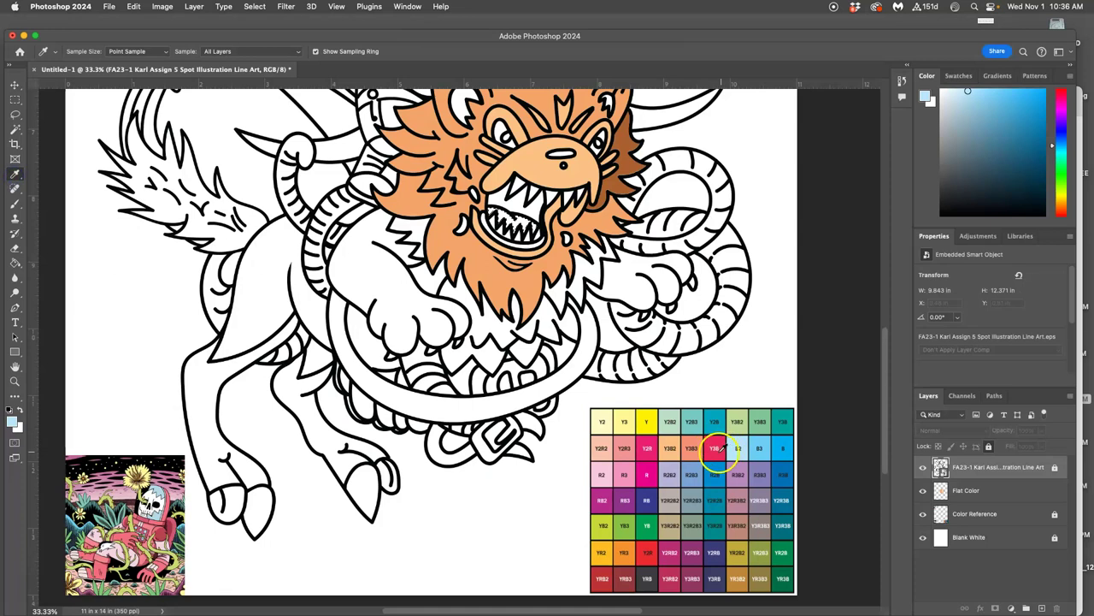
pyautogui.click(720, 448)
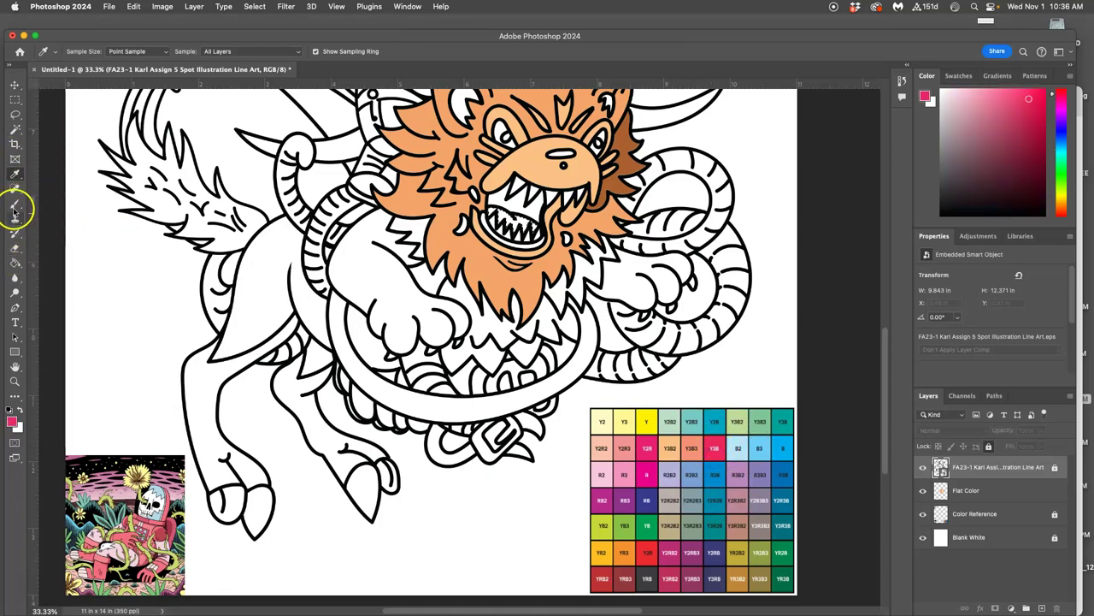
pyautogui.click(15, 262)
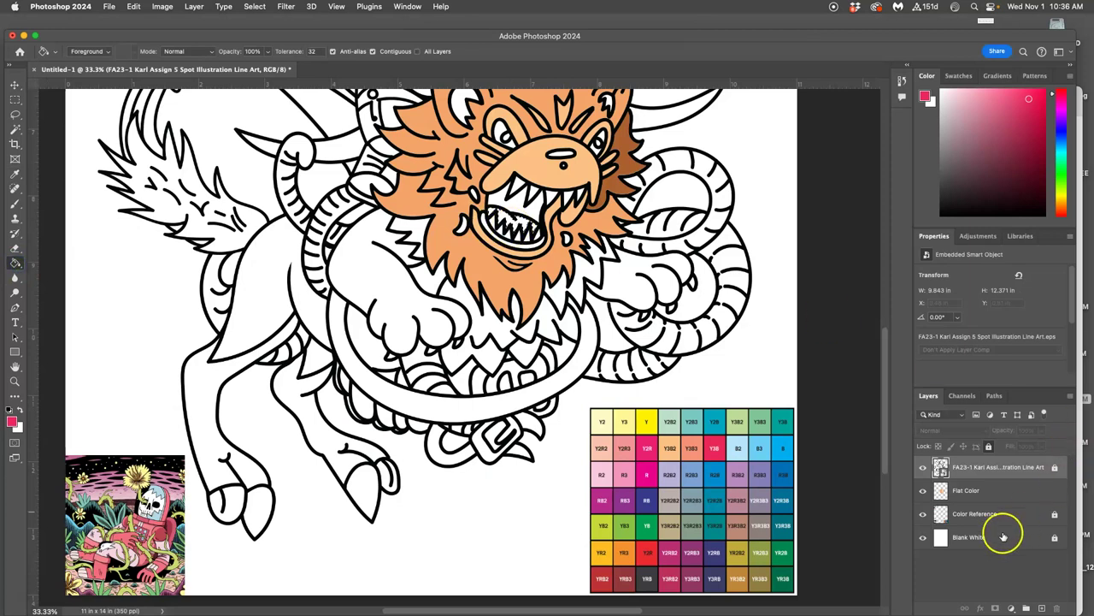
# - Fill the mouth interior pink on the Flat Color layer, toggling layer visibility to check the fills
pyautogui.click(981, 494)
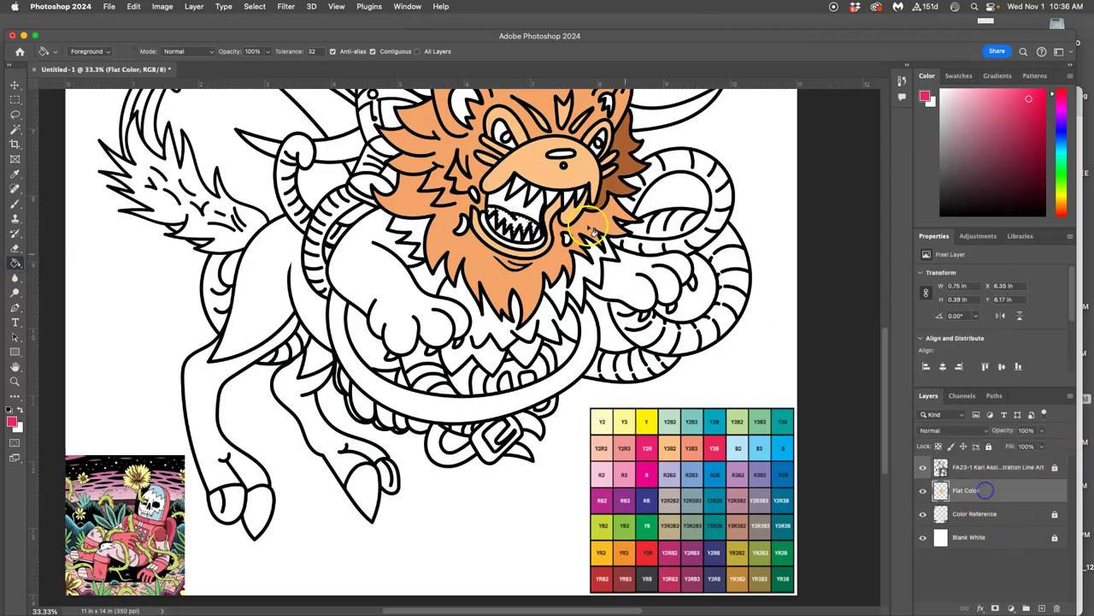
pyautogui.click(534, 247)
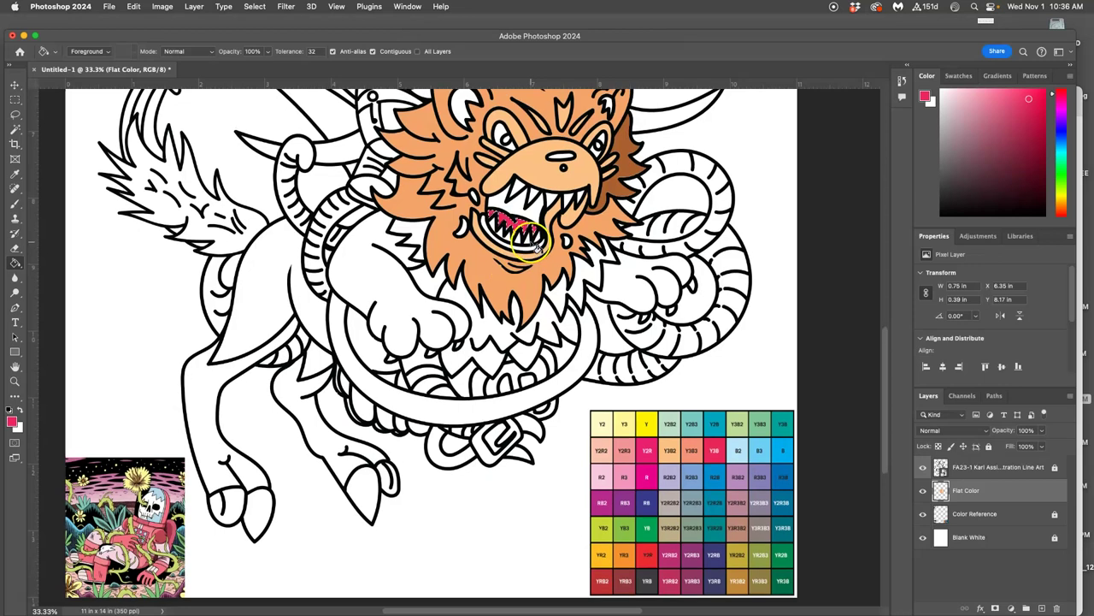
pyautogui.click(923, 490)
pyautogui.click(922, 491)
pyautogui.click(921, 469)
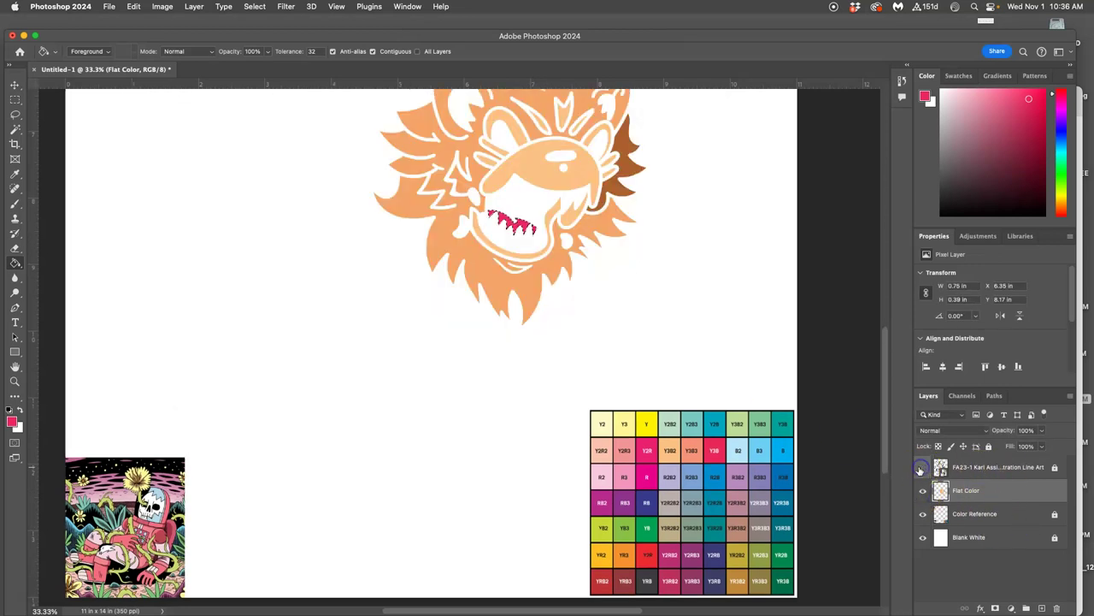
pyautogui.press('super+minus')
pyautogui.press('super+minus')
pyautogui.scroll(2, 613, 314)
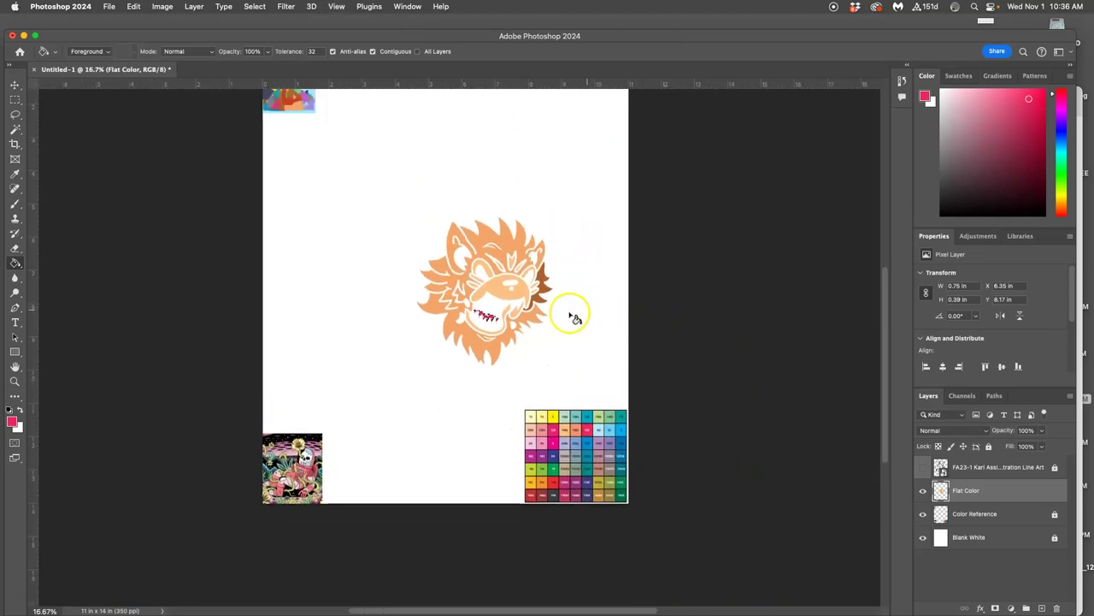
pyautogui.click(923, 468)
pyautogui.press('super+plus')
pyautogui.press('super+plus')
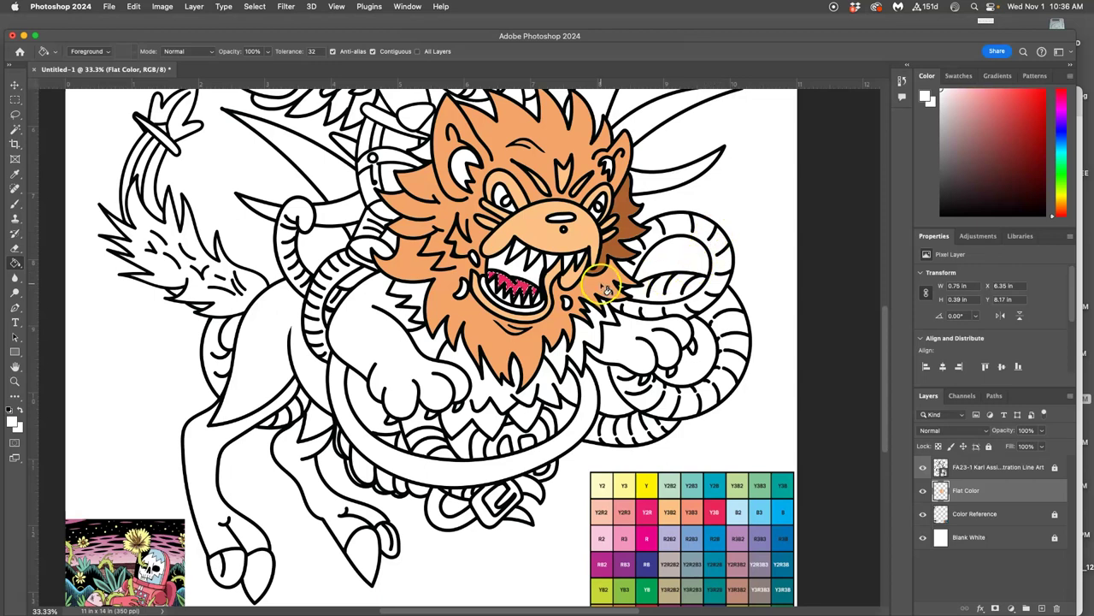
pyautogui.hscroll(-5, 599, 323)
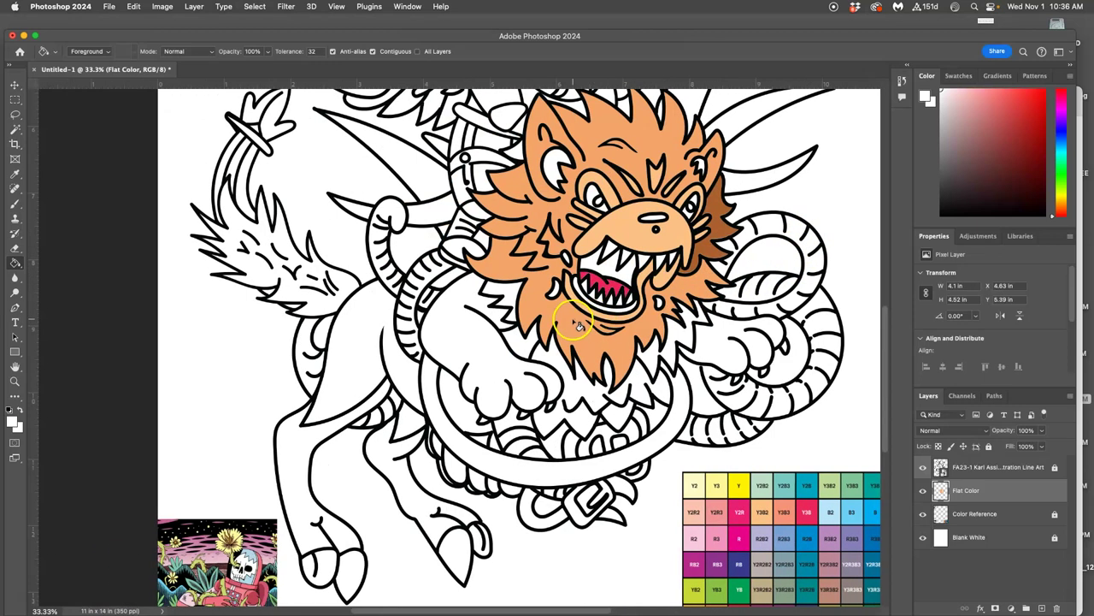
# - Bring up the Save As dialog to save the file under a new name
pyautogui.press('super+shift+s')
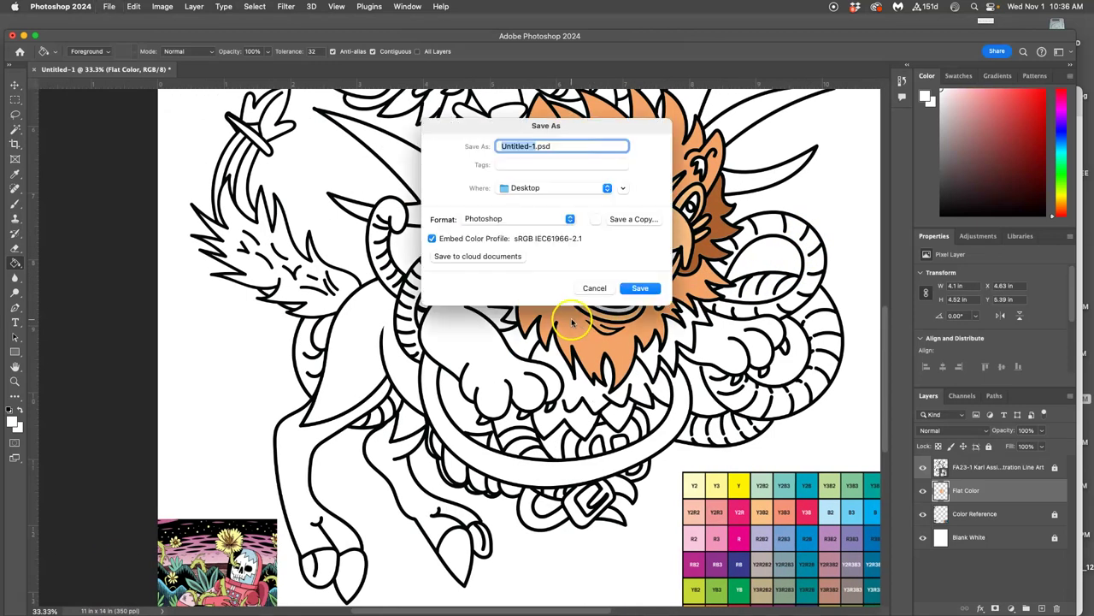